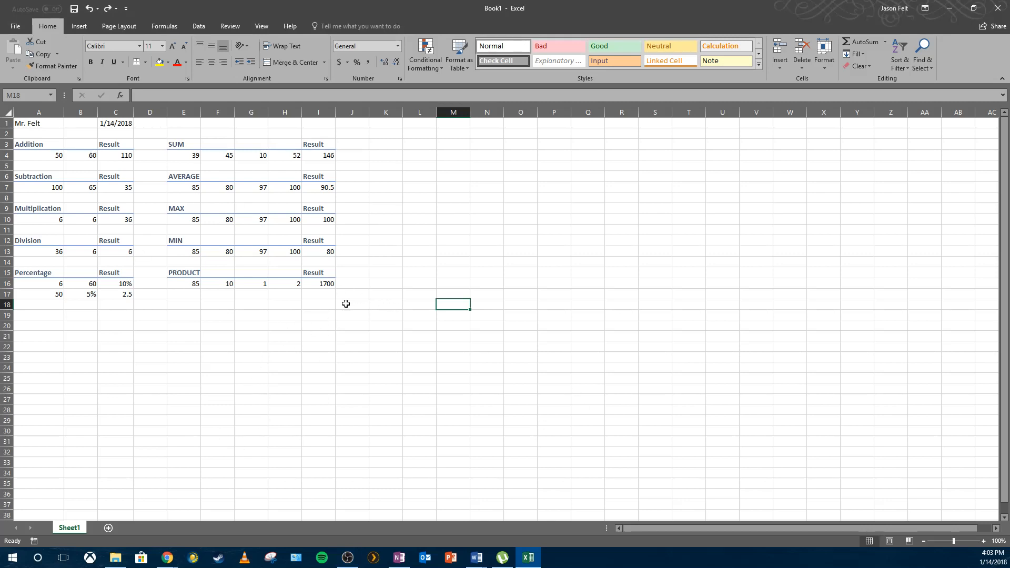
Merge and center E1:I1 and enter the title "Beginner Formulas and Functions".
{"action": "left_click", "coordinate": [191, 120]}
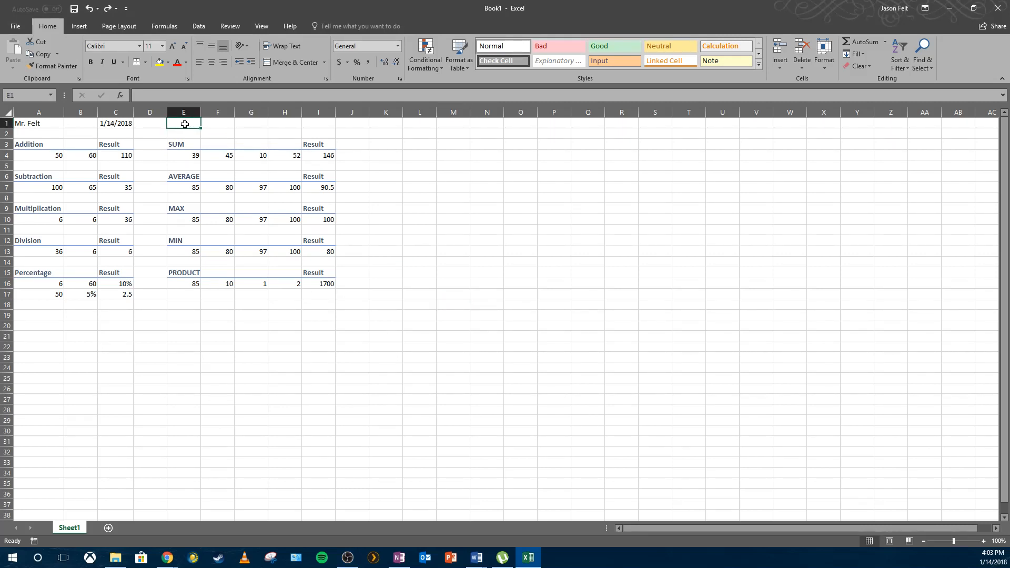
{"action": "left_click_drag", "start_coordinate": [185, 124], "coordinate": [309, 125]}
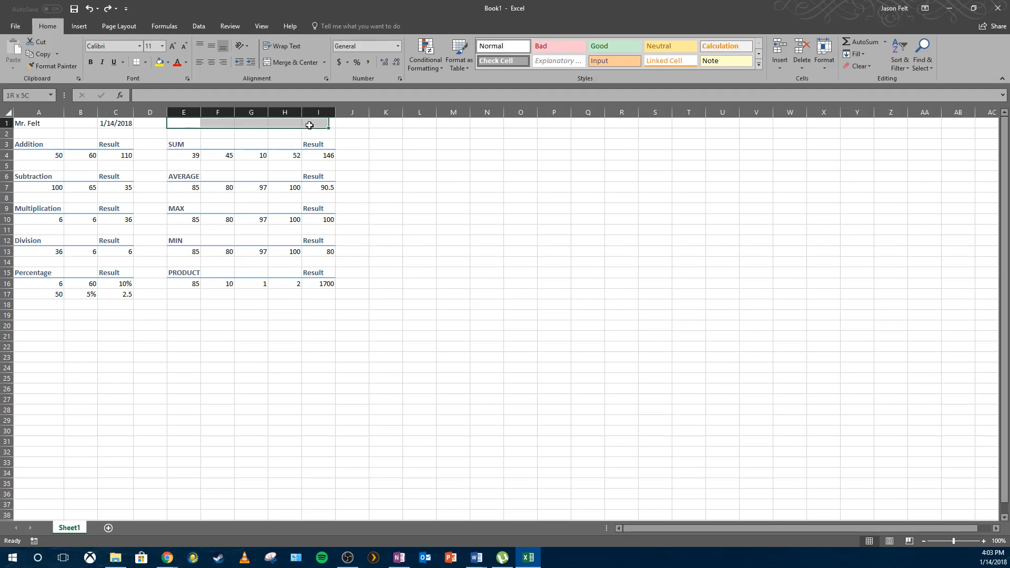
{"action": "left_click", "coordinate": [279, 61]}
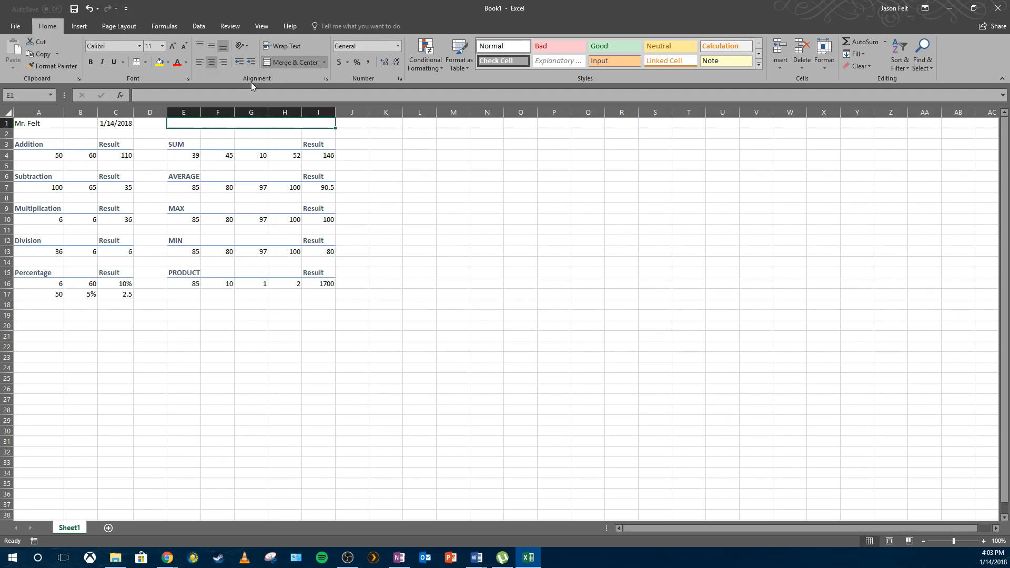
{"action": "type", "text": "B"}
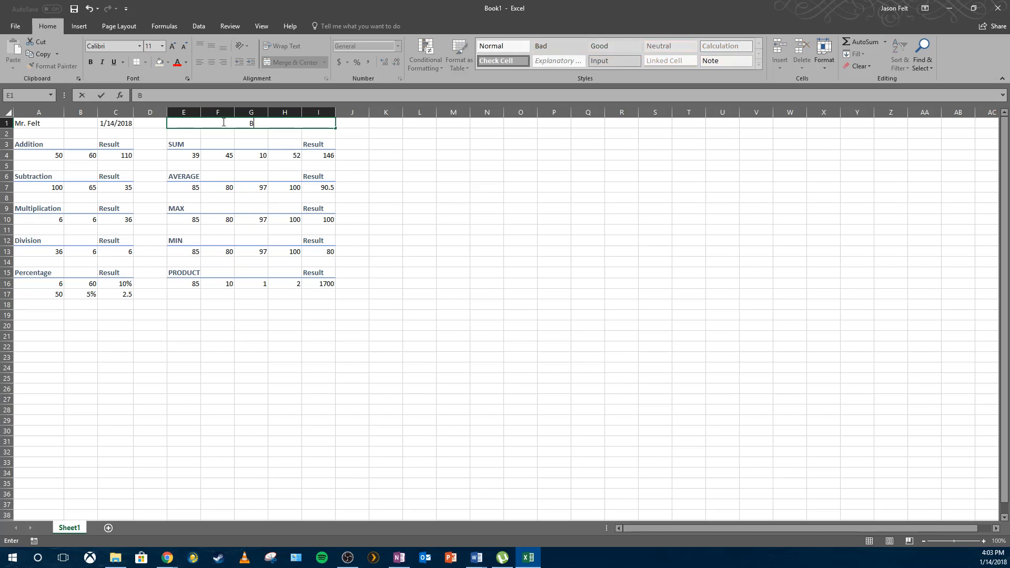
{"action": "type", "text": "eginner Formulas"}
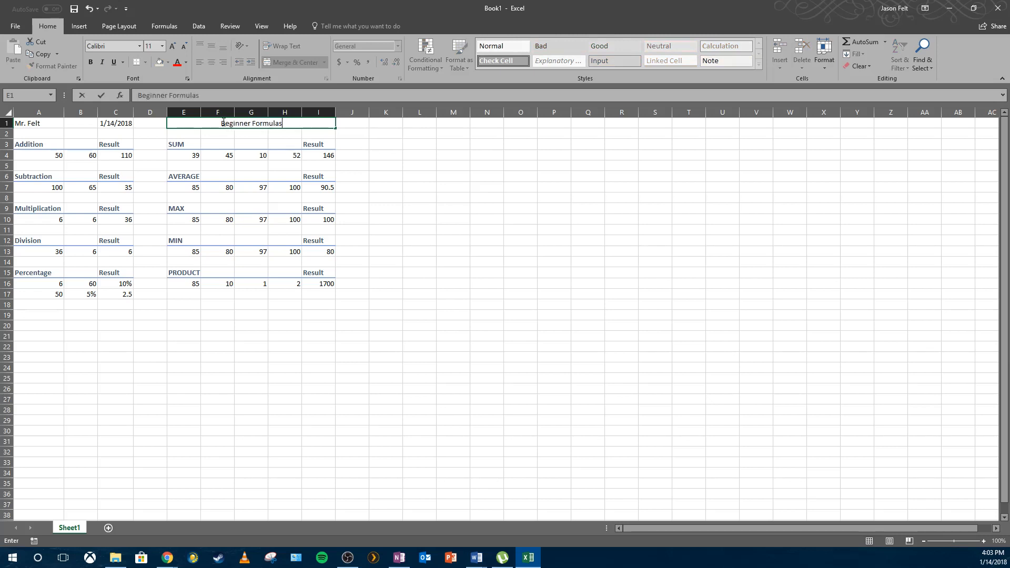
{"action": "type", "text": " and Function"}
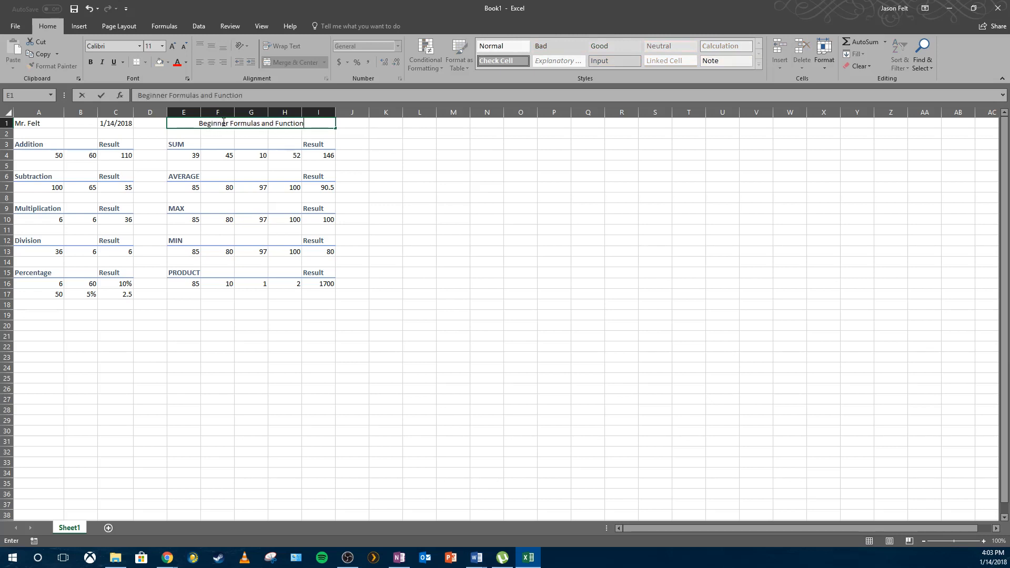
{"action": "type", "text": "s"}
{"action": "left_click", "coordinate": [89, 125]}
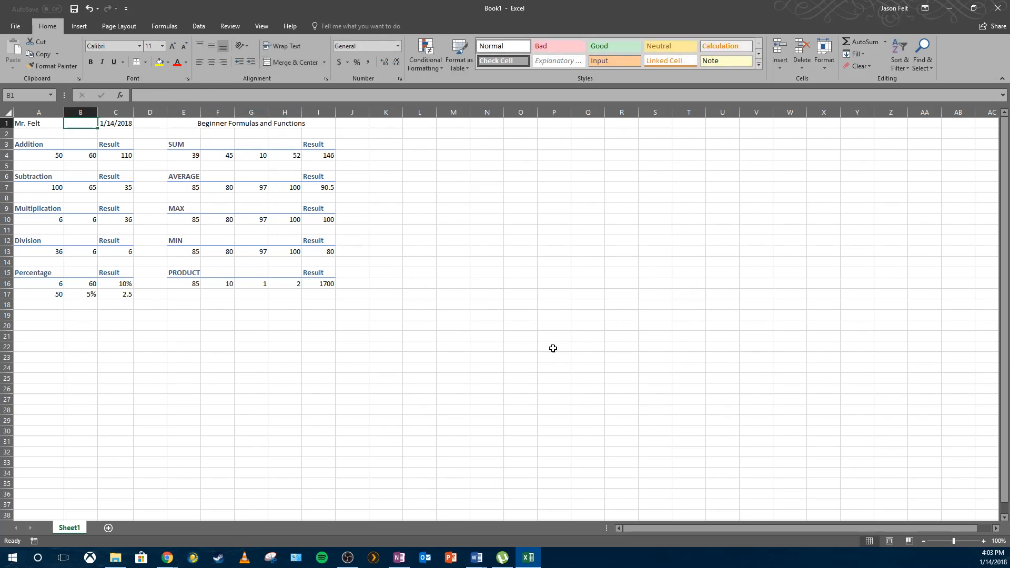
Center-align the 4 in cell B1.
{"action": "left_click", "coordinate": [478, 315]}
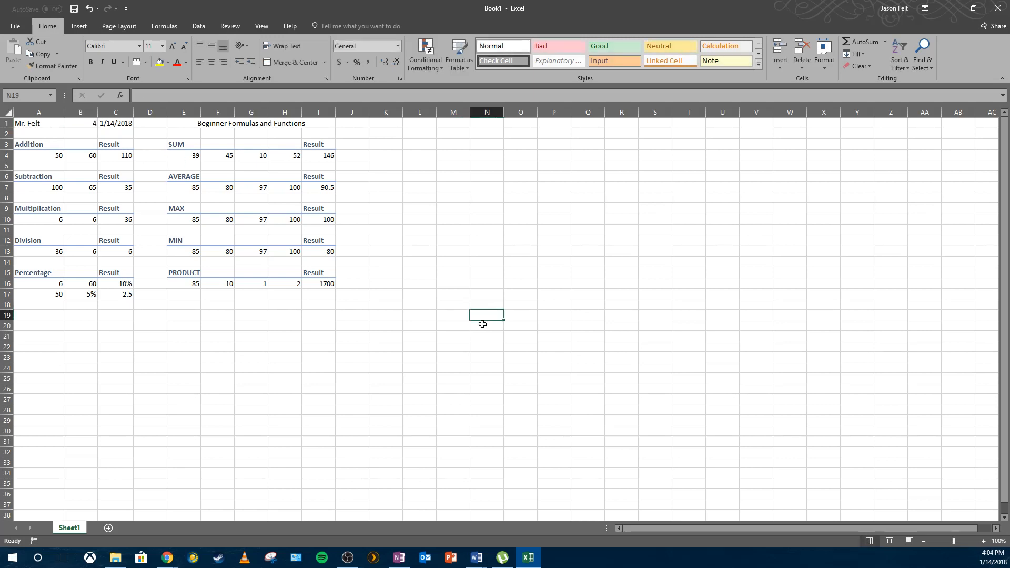
{"action": "left_click", "coordinate": [93, 120]}
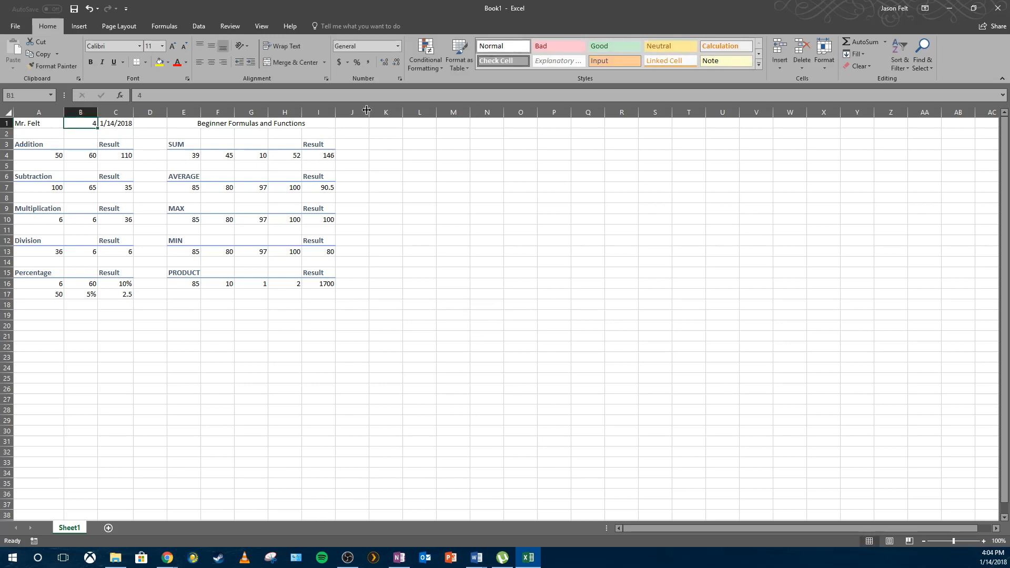
{"action": "left_click", "coordinate": [214, 62]}
{"action": "left_click", "coordinate": [489, 284]}
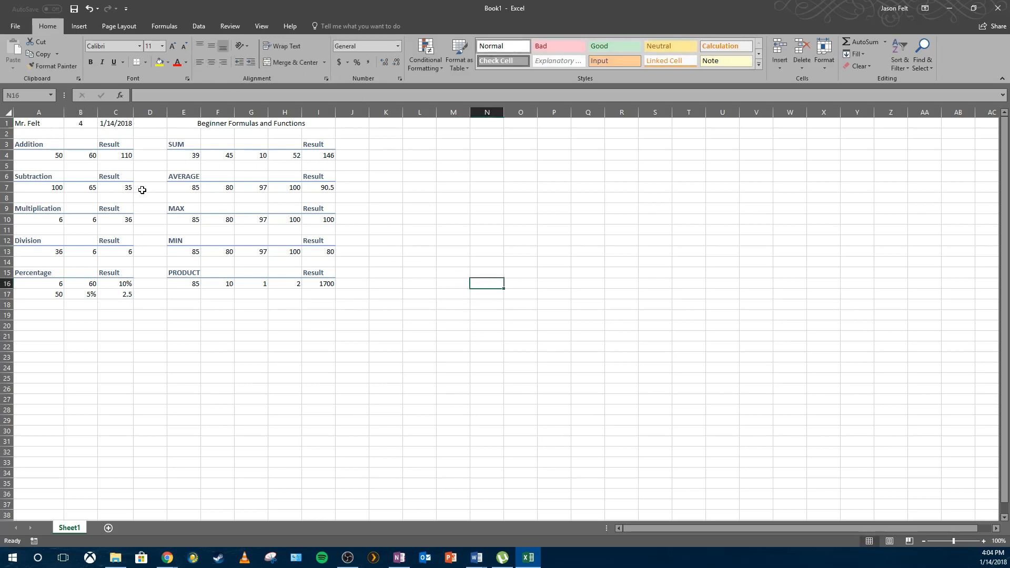
Apply the Heading 1 cell style to row 1 from A1 to I1.
{"action": "left_click_drag", "start_coordinate": [26, 125], "coordinate": [258, 132]}
{"action": "left_click", "coordinate": [759, 64]}
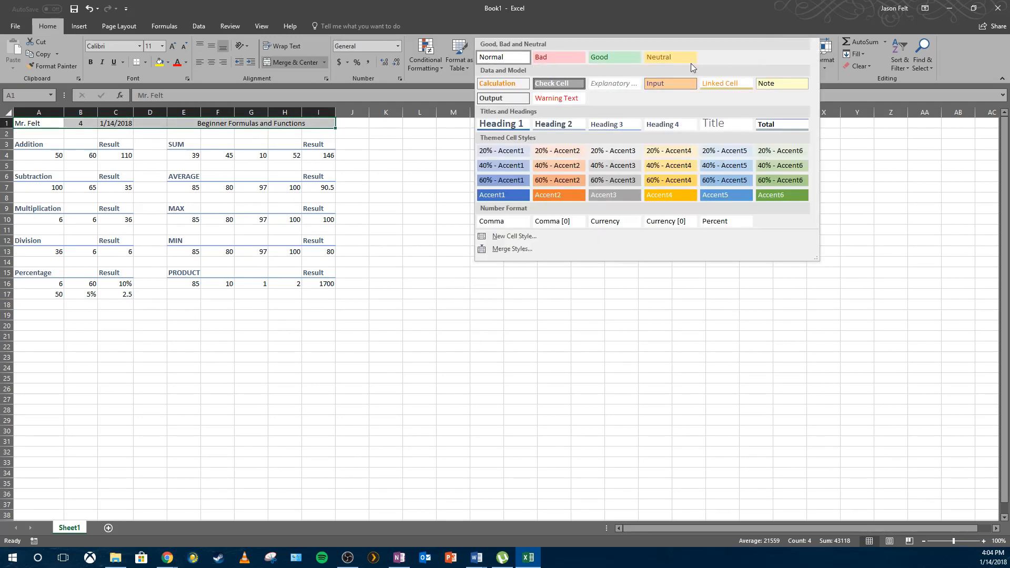
{"action": "left_click", "coordinate": [510, 126]}
{"action": "left_click", "coordinate": [513, 171]}
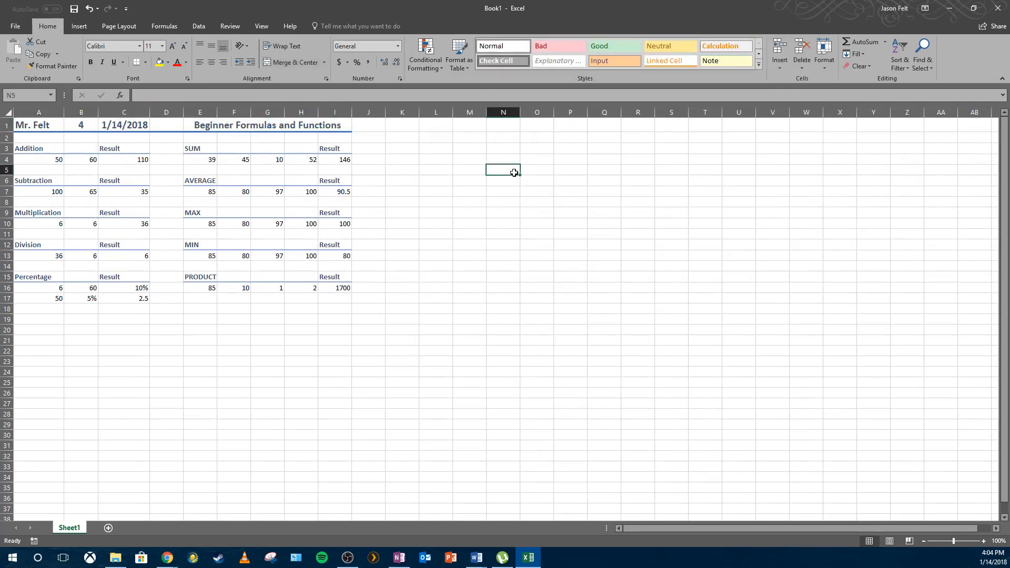
Merge and center E18:I18 and enter the heading "Intermediate Formulas and Functions".
{"action": "left_click", "coordinate": [42, 322]}
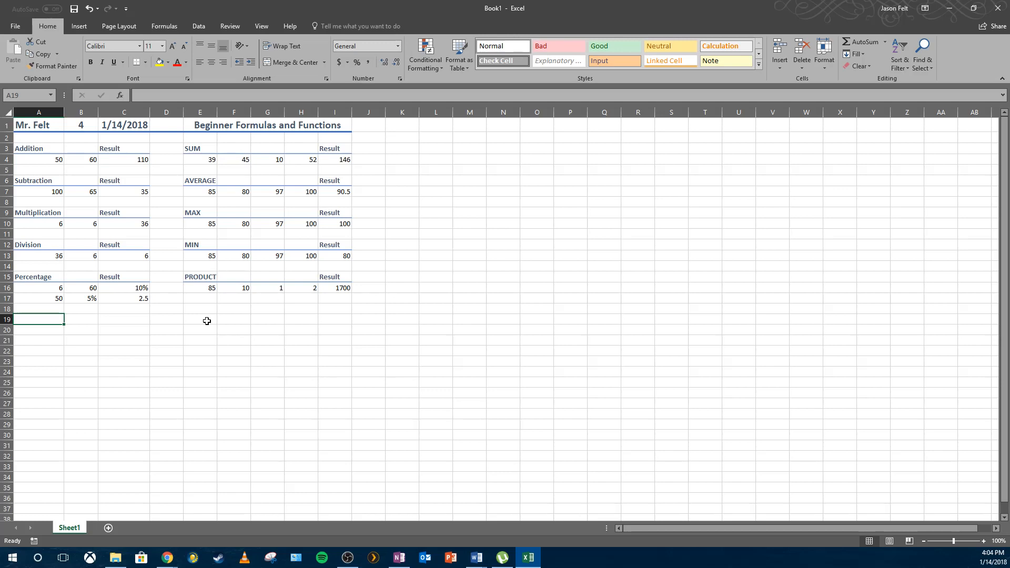
{"action": "left_click", "coordinate": [208, 277]}
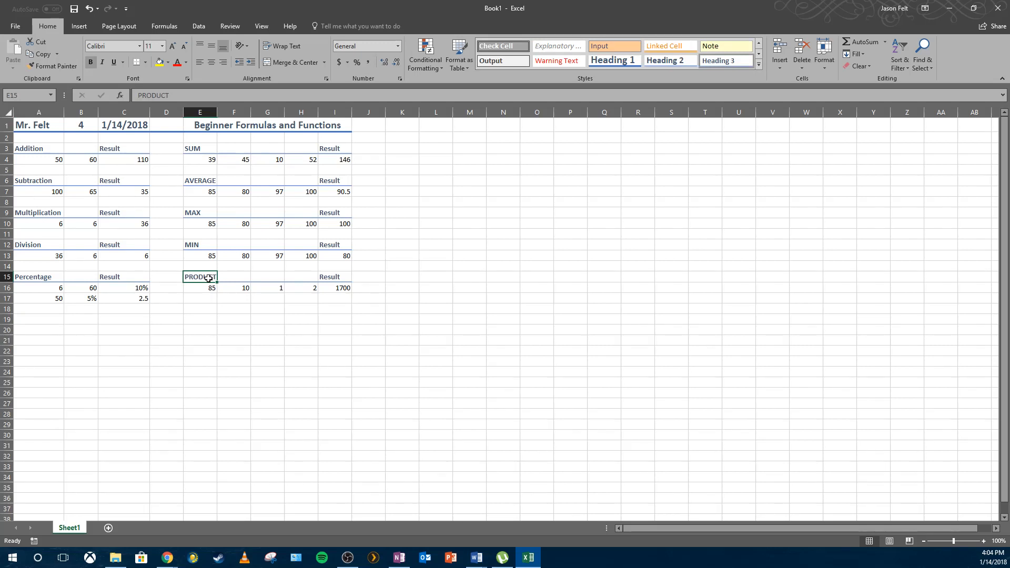
{"action": "left_click", "coordinate": [198, 310]}
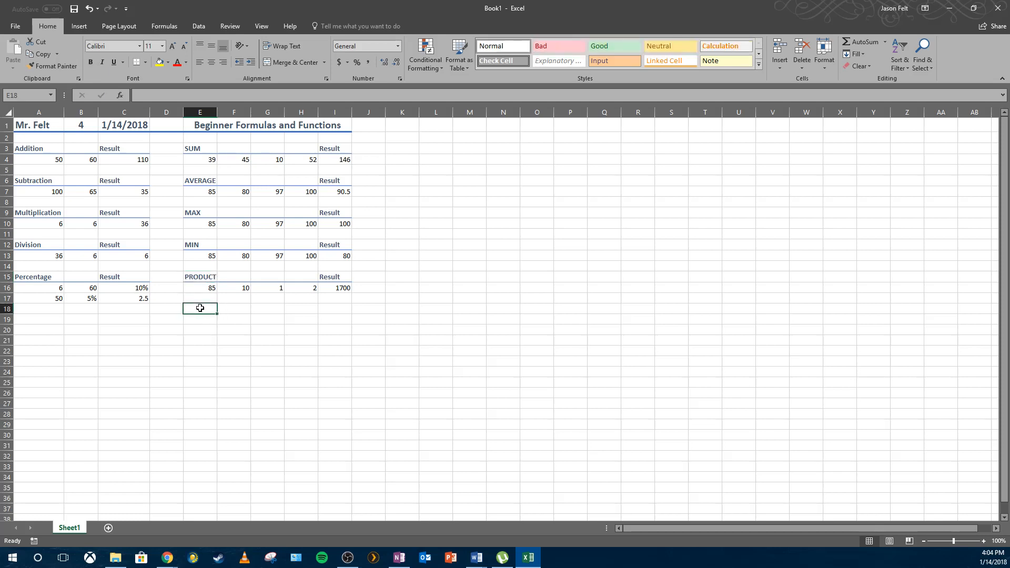
{"action": "left_click_drag", "start_coordinate": [197, 314], "coordinate": [323, 297]}
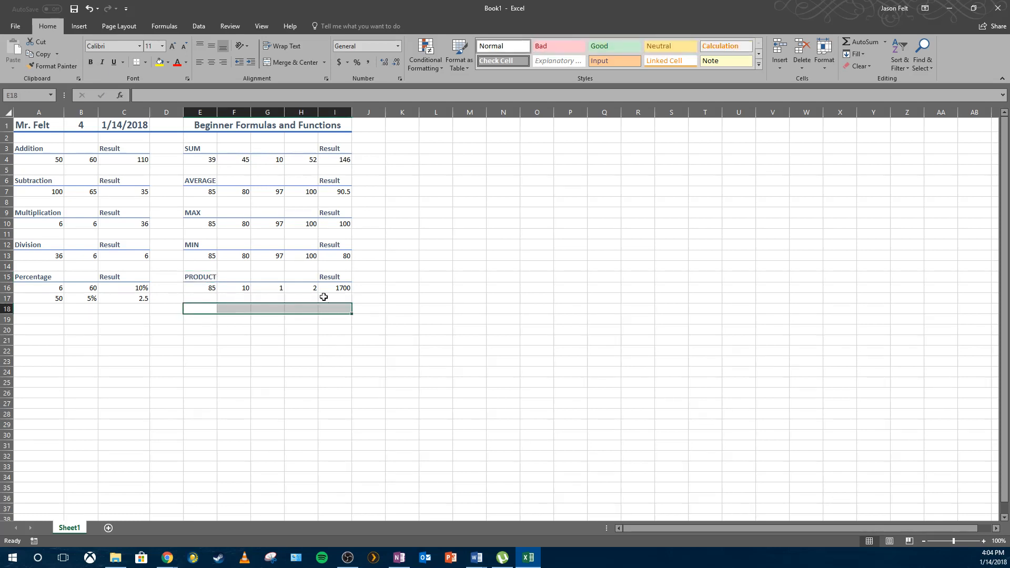
{"action": "left_click", "coordinate": [302, 61]}
{"action": "double_click", "coordinate": [243, 306]}
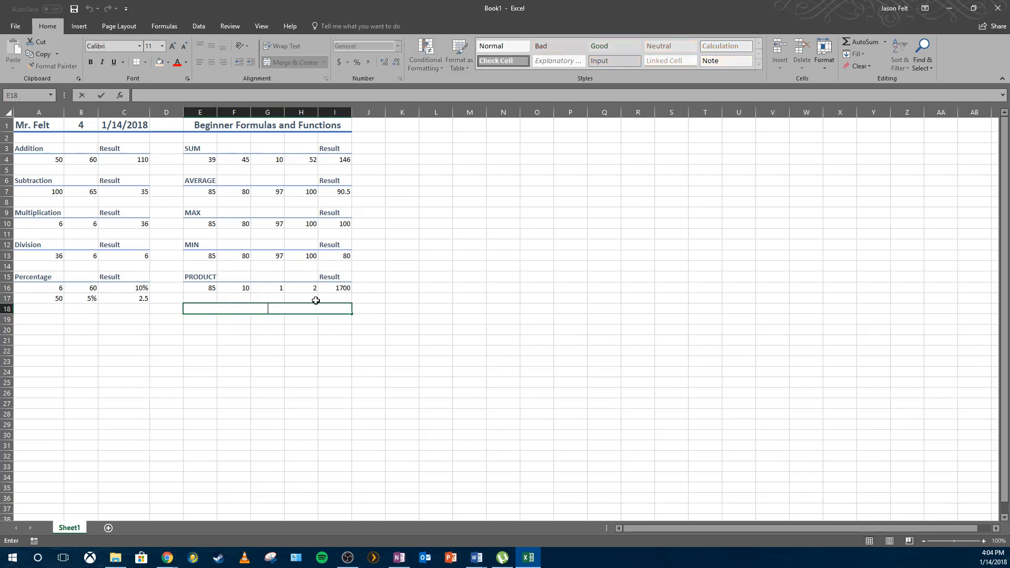
{"action": "type", "text": "Intermediate Formu"}
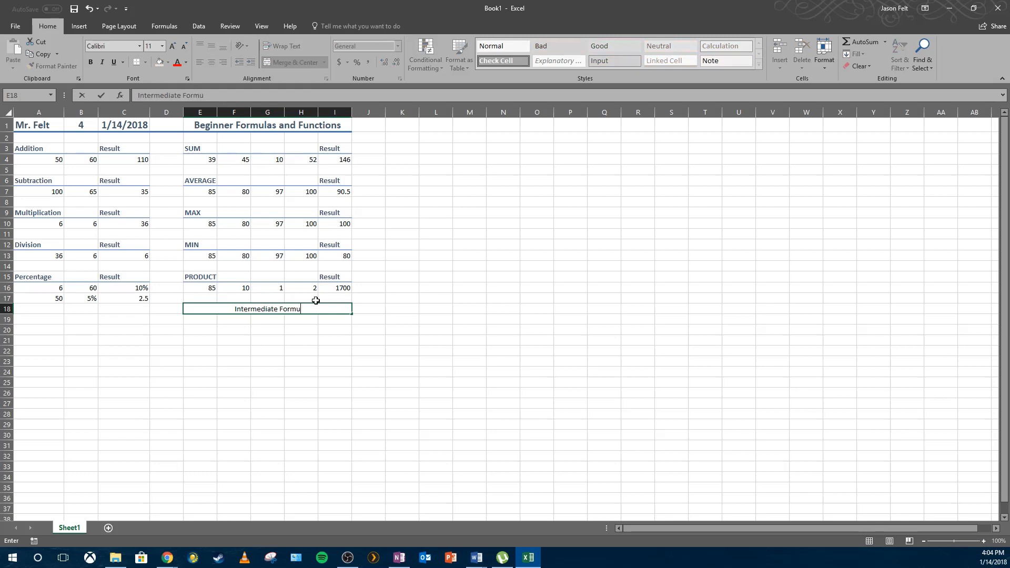
{"action": "type", "text": "las and Functions"}
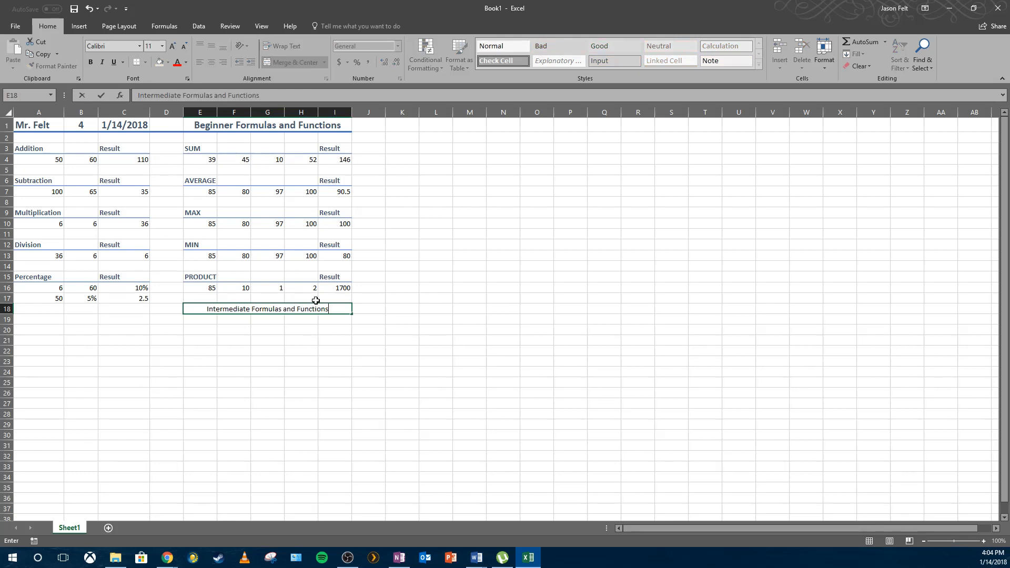
{"action": "key", "text": "Return"}
{"action": "left_click", "coordinate": [315, 309]}
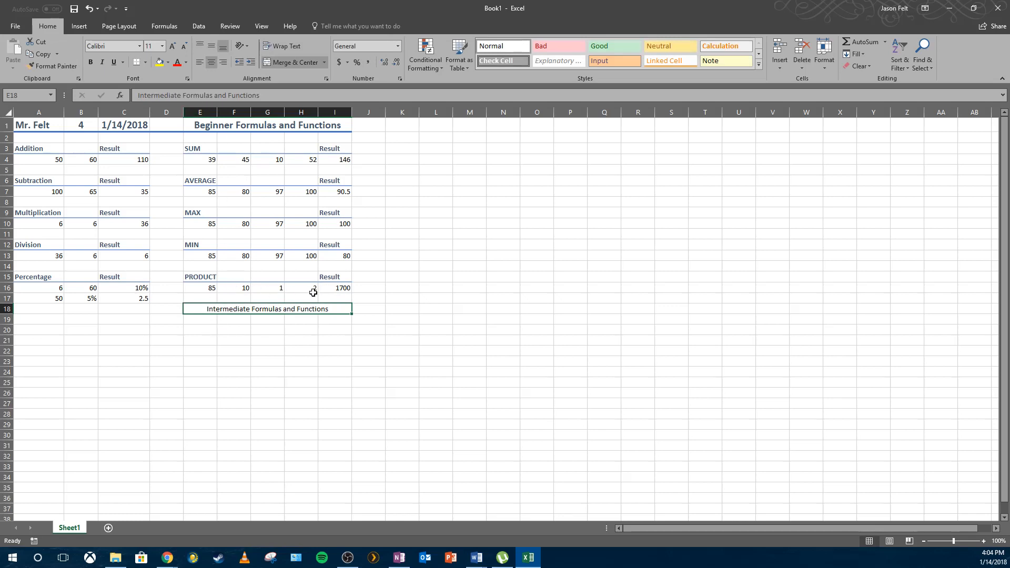
Apply the Heading 1 cell style to the merged E18:I18 heading.
{"action": "left_click", "coordinate": [759, 65]}
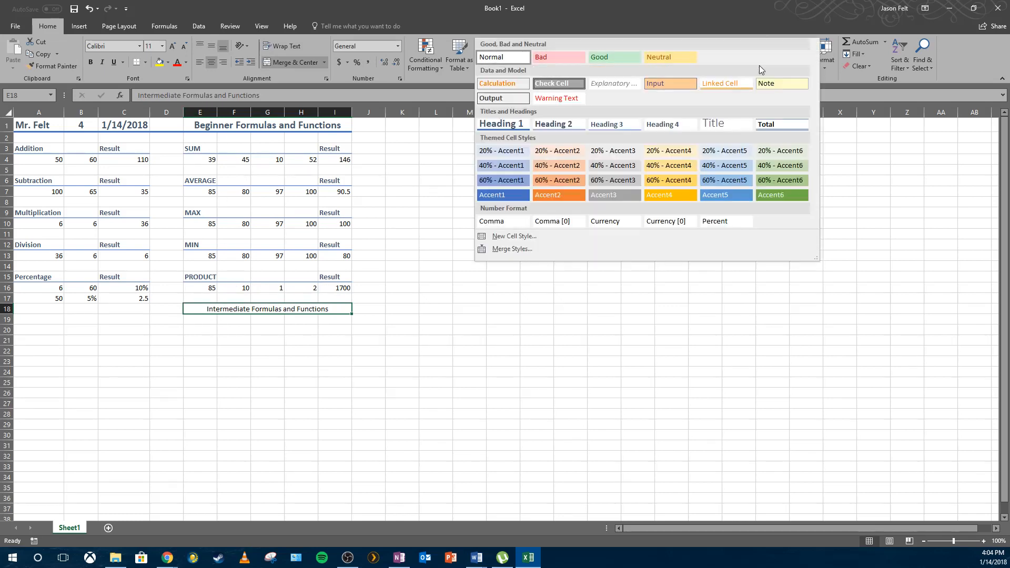
{"action": "left_click", "coordinate": [522, 124]}
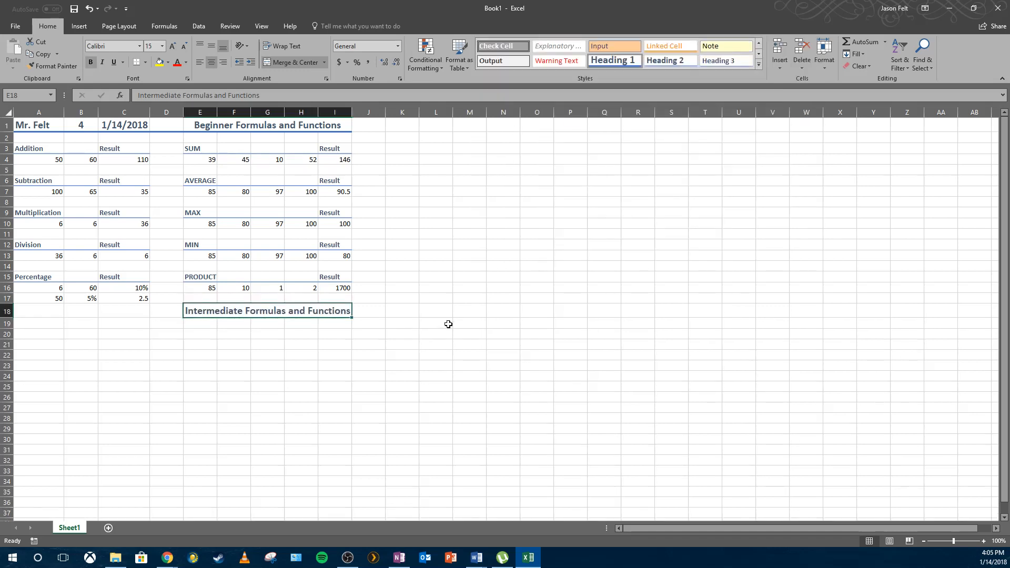
{"action": "left_click", "coordinate": [445, 323]}
Enter the label "IF" in cell A20.
{"action": "left_click", "coordinate": [205, 333]}
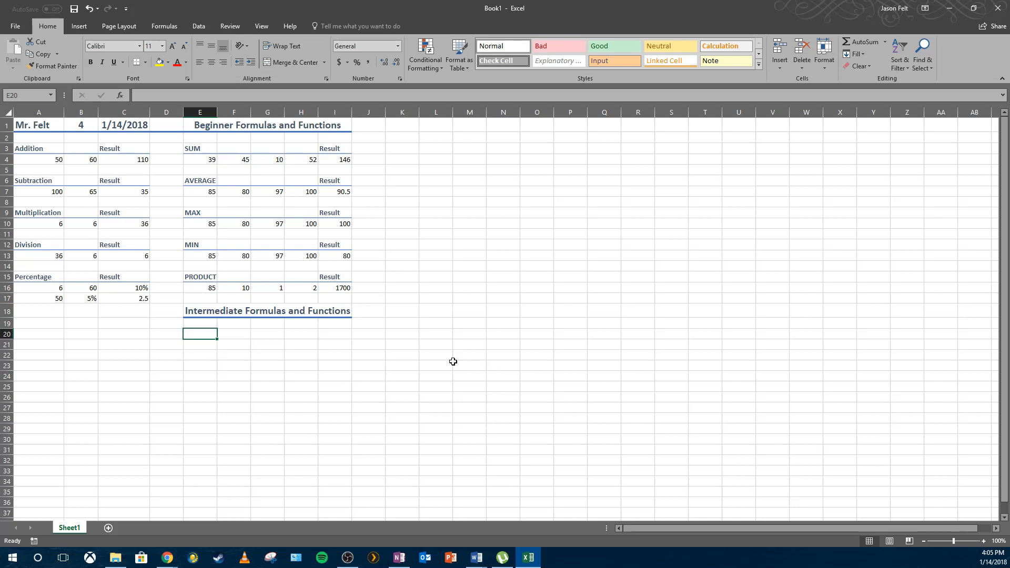
{"action": "left_click", "coordinate": [275, 347]}
{"action": "left_click", "coordinate": [214, 341]}
{"action": "left_click", "coordinate": [207, 335]}
{"action": "left_click", "coordinate": [42, 333]}
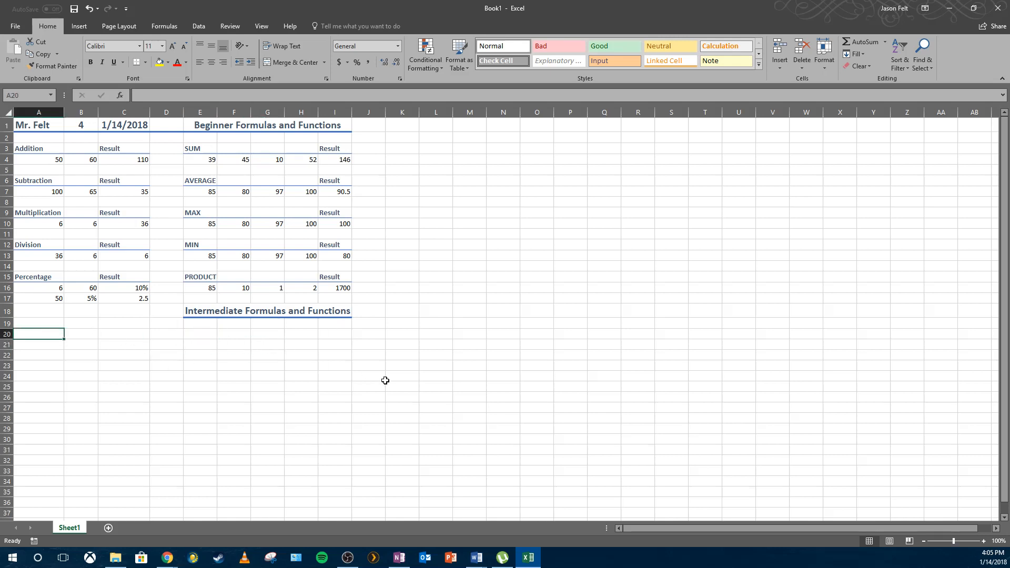
{"action": "type", "text": "IF"}
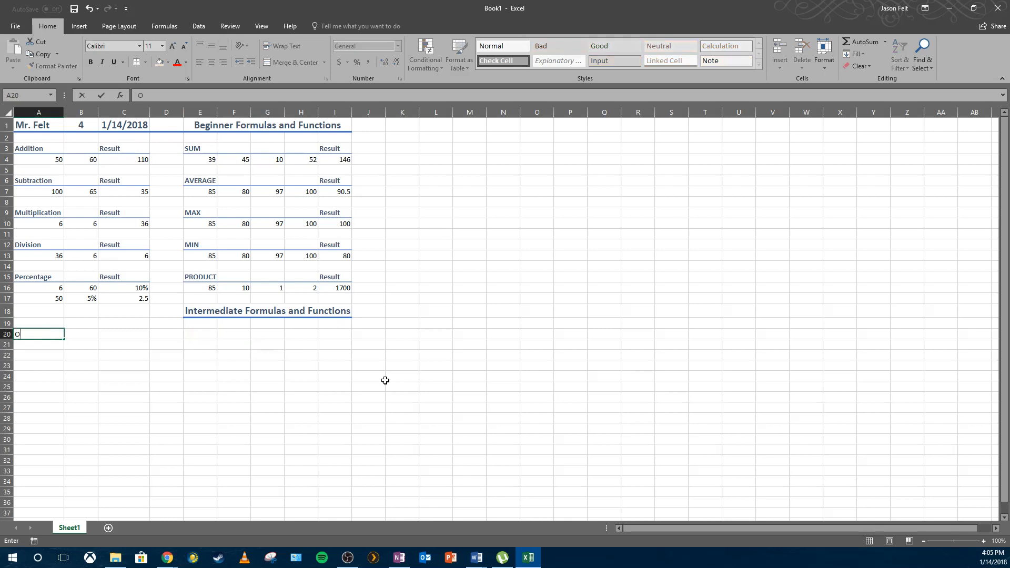
{"action": "key", "text": "Return"}
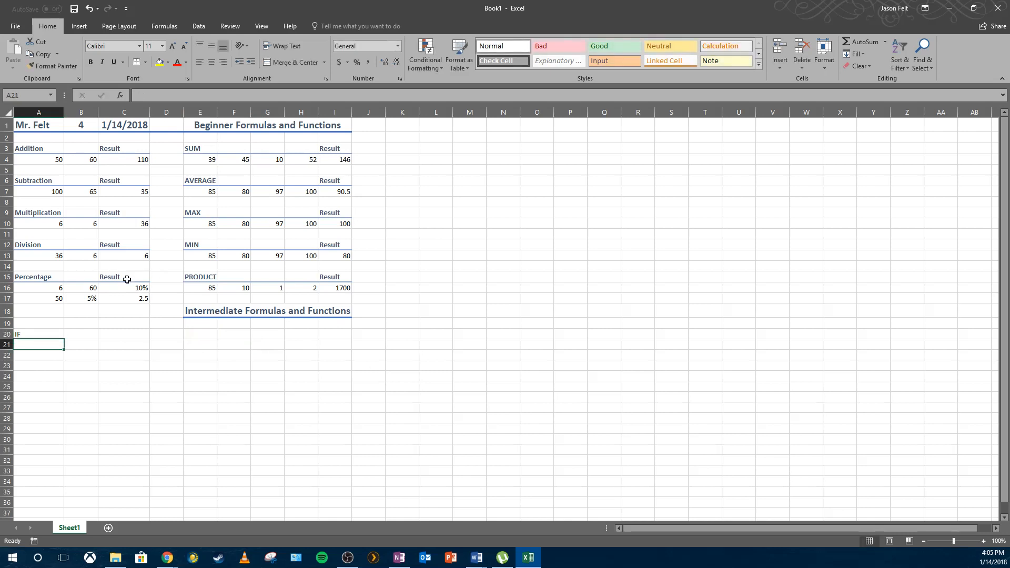
Enter the condition "X < 60%" in B20 and the result "FAIL" in C20.
{"action": "left_click", "coordinate": [93, 336]}
{"action": "left_click", "coordinate": [136, 338]}
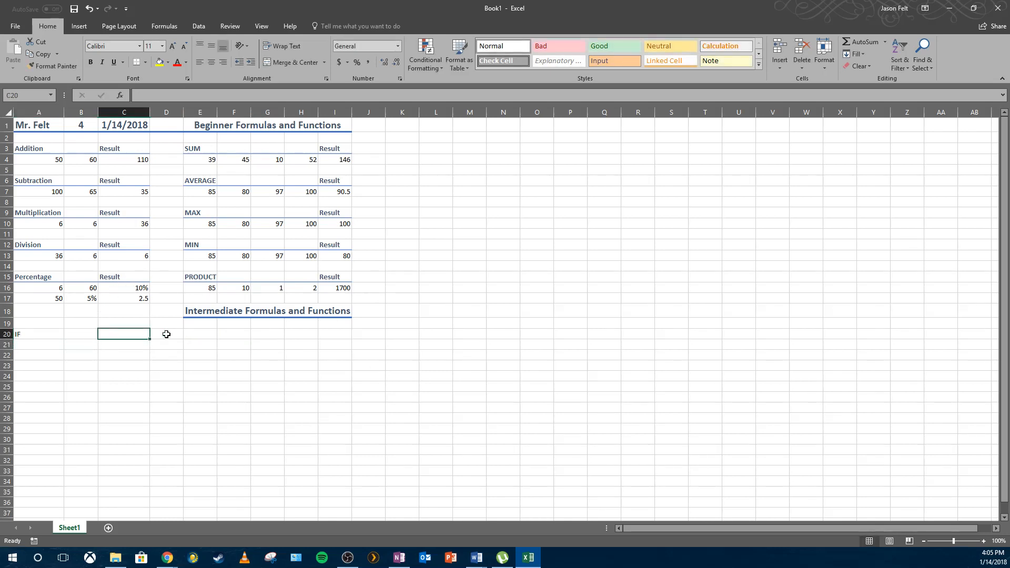
{"action": "left_click", "coordinate": [166, 334]}
{"action": "left_click", "coordinate": [122, 334]}
{"action": "left_click", "coordinate": [81, 334]}
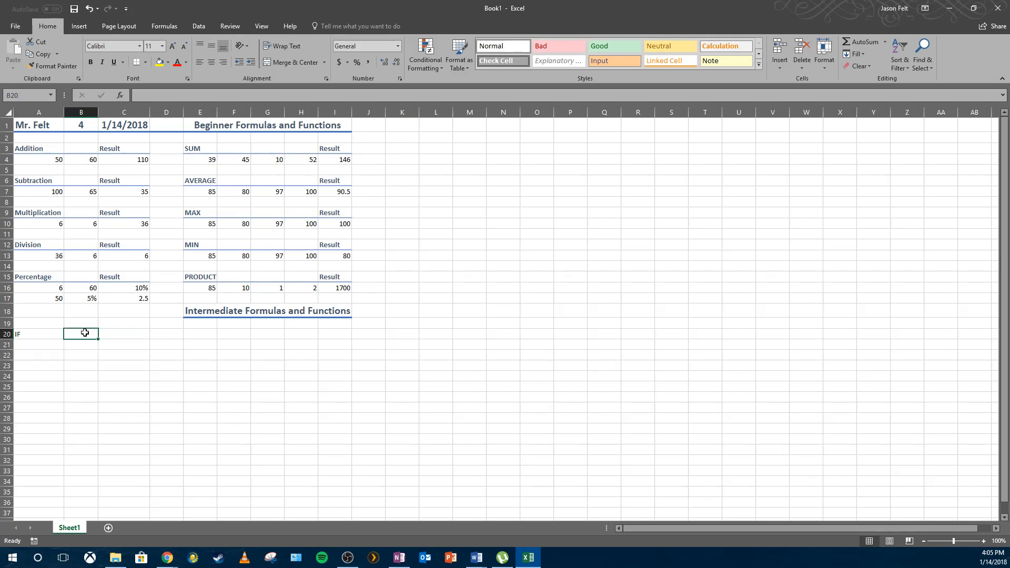
{"action": "type", "text": "X"}
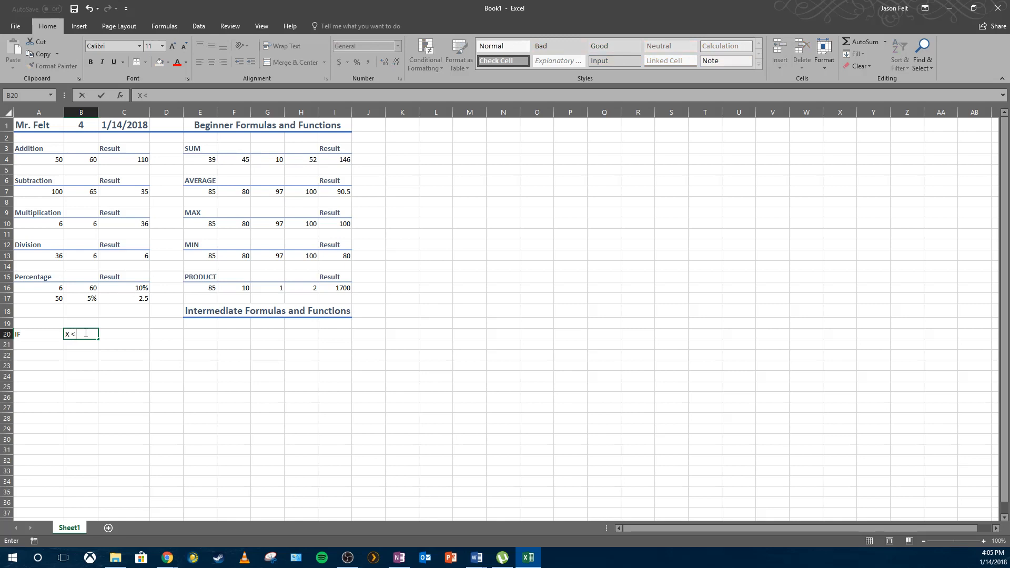
{"action": "type", "text": " < 7"}
{"action": "key", "text": "BackSpace"}
{"action": "type", "text": "60%"}
{"action": "key", "text": "Tab"}
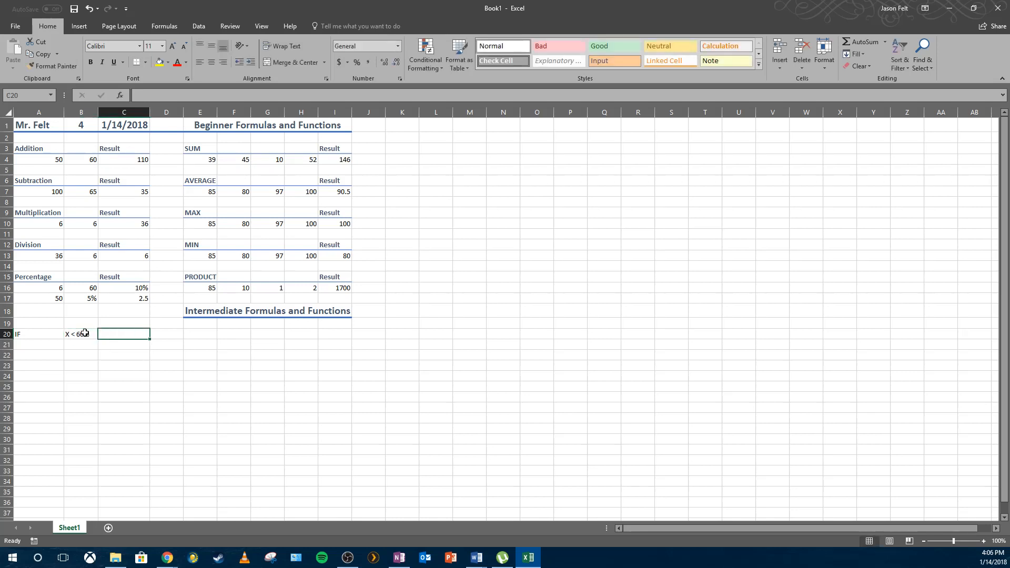
{"action": "type", "text": "FAILS"}
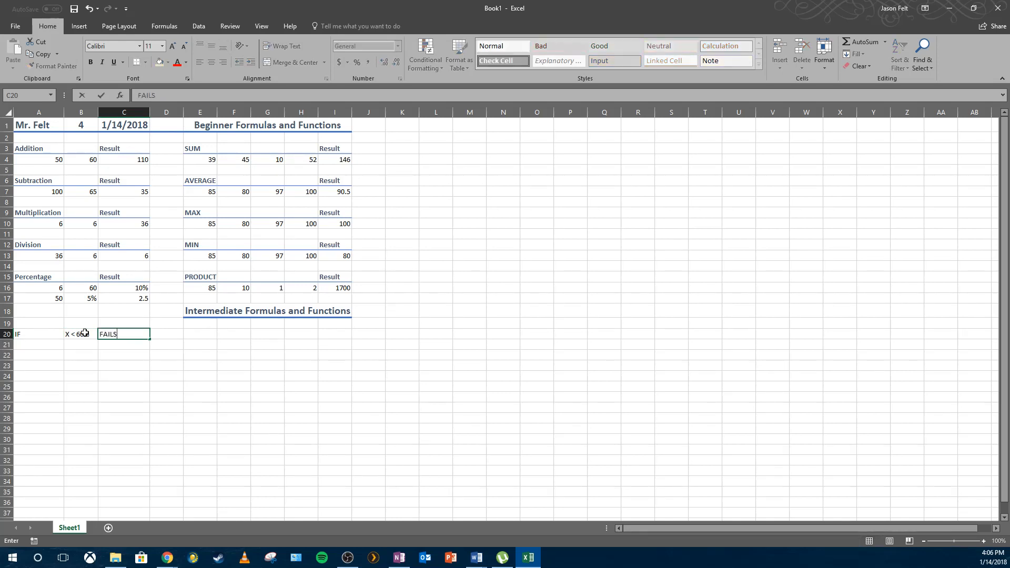
{"action": "key", "text": "BackSpace"}
{"action": "key", "text": "Return"}
Enter the condition "X > 60%" in B21 and the result "PASS" in C21.
{"action": "type", "text": "X"}
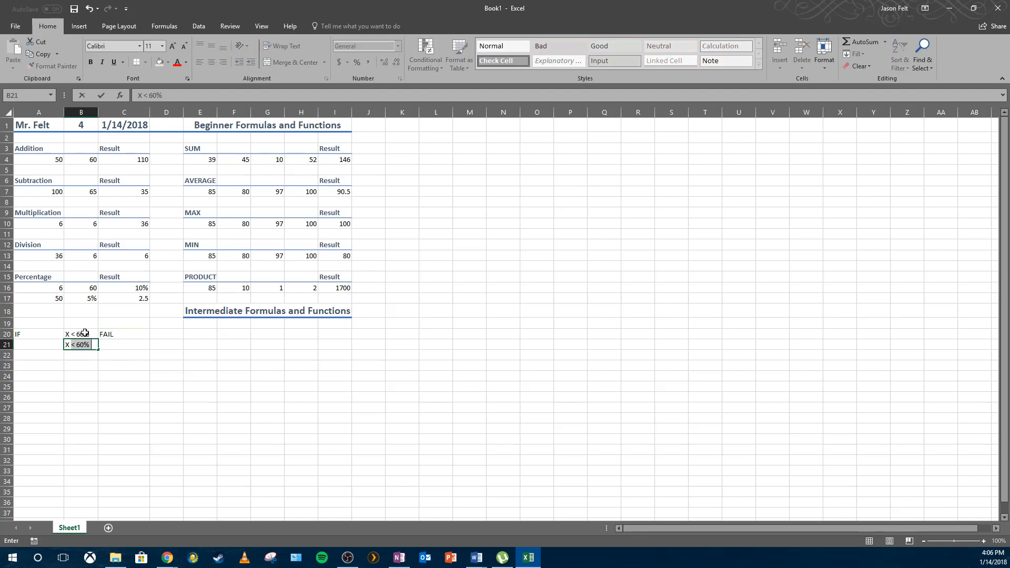
{"action": "type", "text": " > 60%"}
{"action": "left_click", "coordinate": [122, 347]}
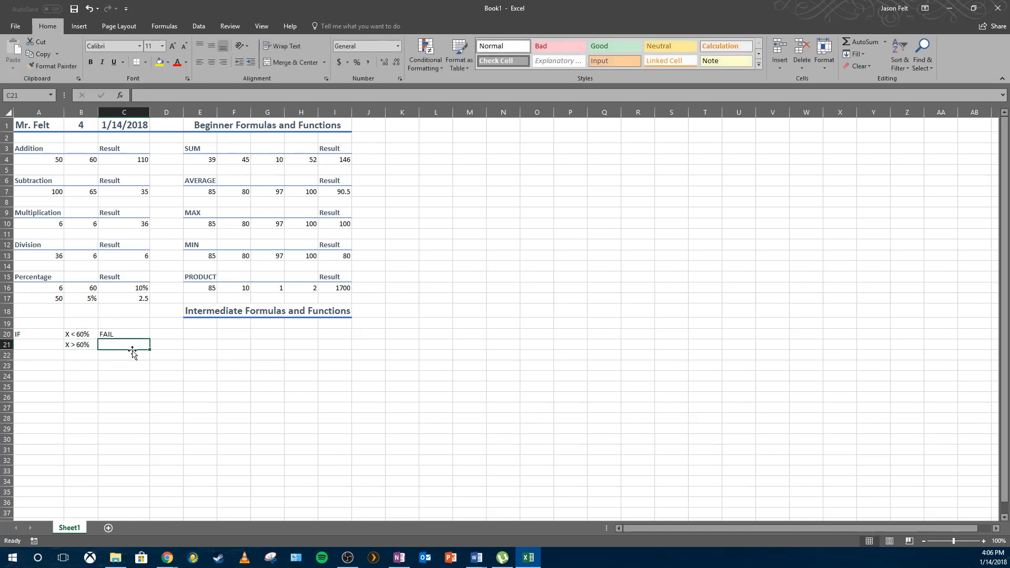
{"action": "type", "text": "PASS"}
{"action": "key", "text": "Return"}
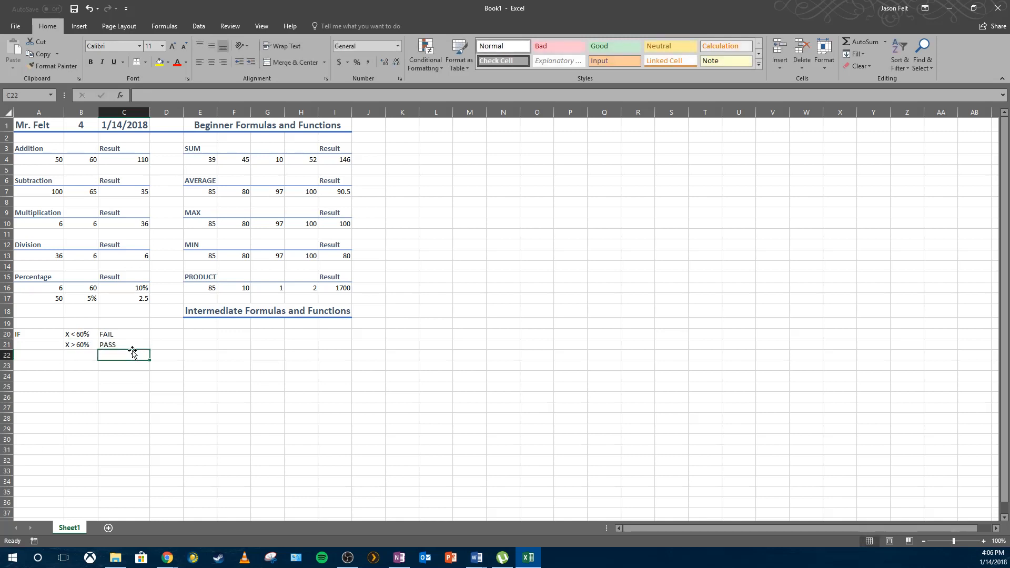
Change the condition in B21 to "X >= 60%".
{"action": "double_click", "coordinate": [77, 345]}
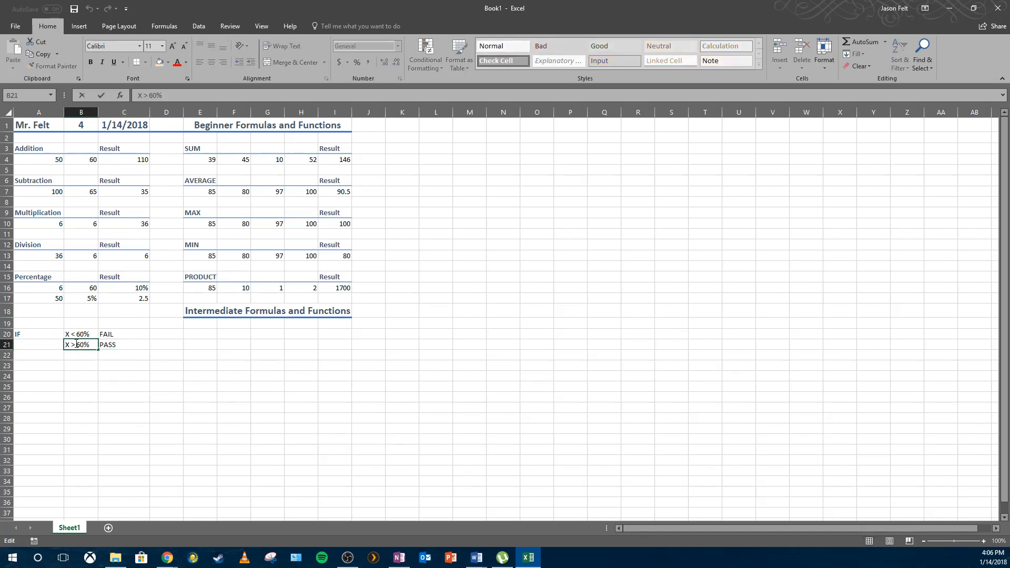
{"action": "type", "text": "="}
{"action": "left_click", "coordinate": [192, 363]}
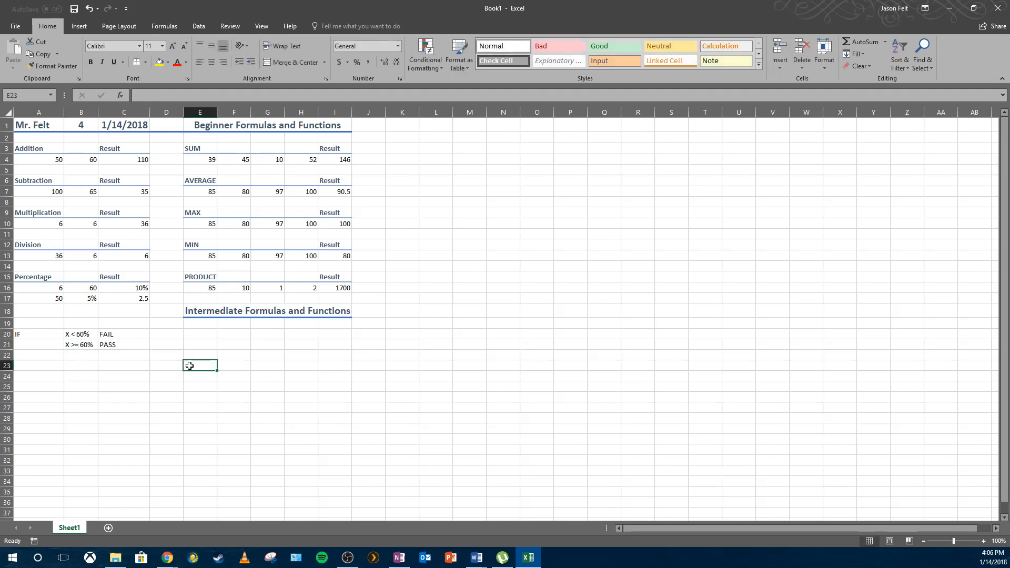
Enter five student names in cells A23 through A27.
{"action": "left_click", "coordinate": [156, 342]}
{"action": "left_click", "coordinate": [164, 332]}
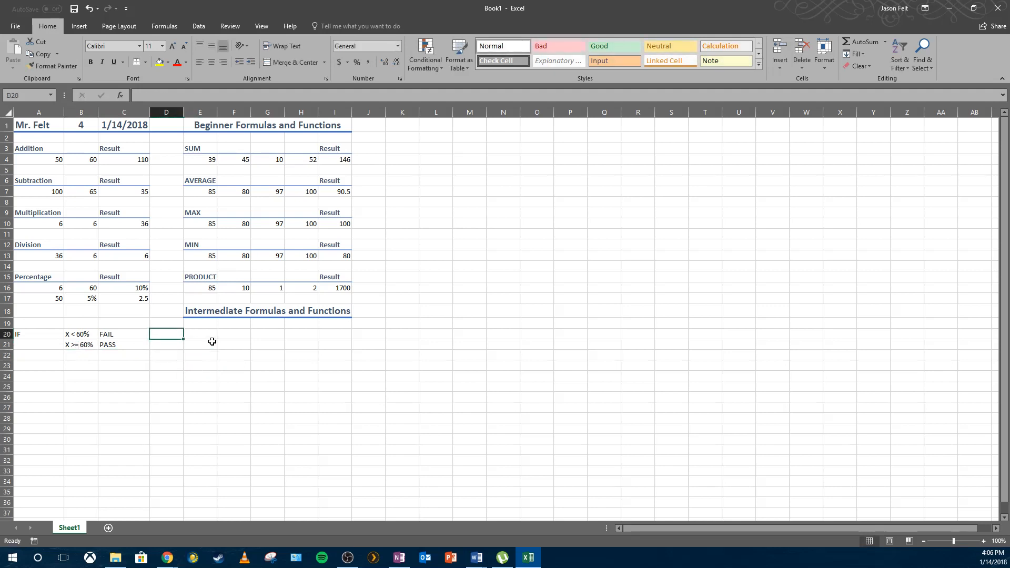
{"action": "left_click", "coordinate": [36, 360]}
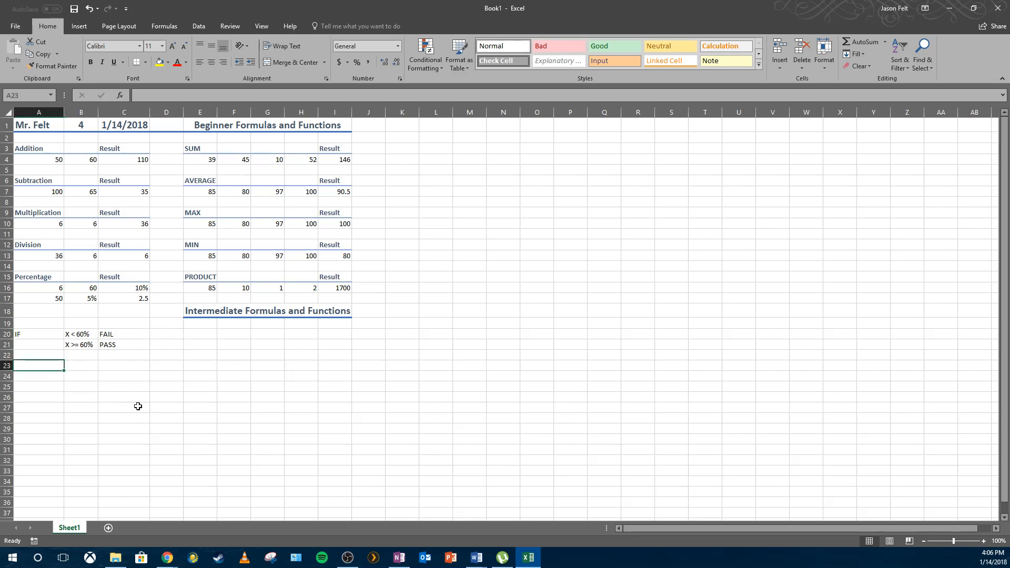
{"action": "type", "text": "John"}
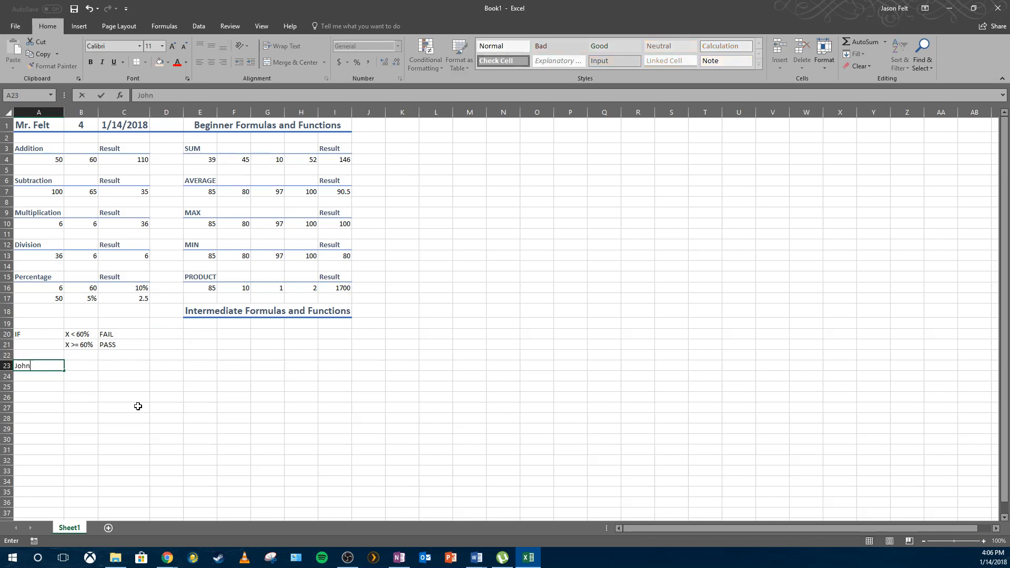
{"action": "key", "text": "Return"}
{"action": "type", "text": "Si"}
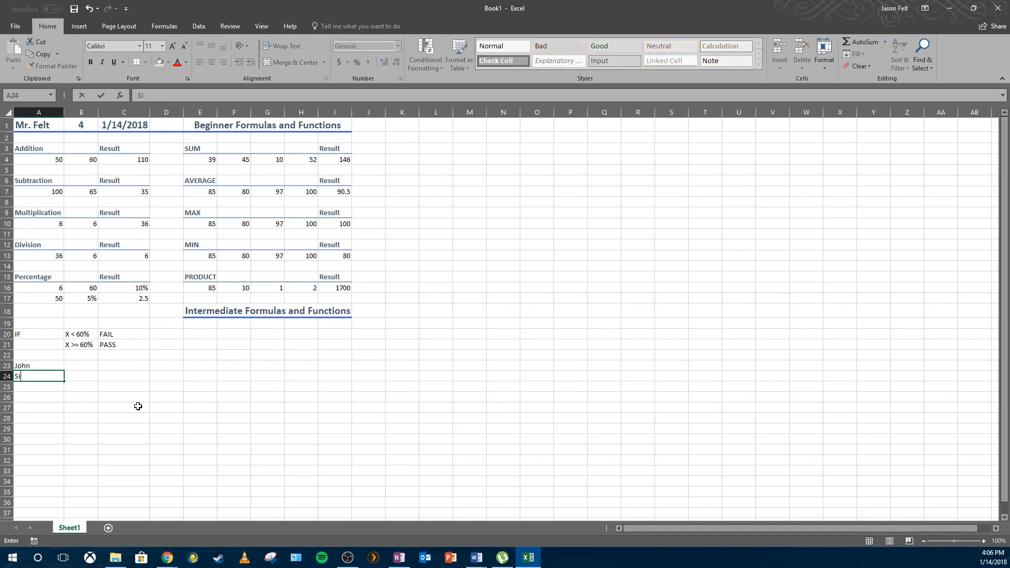
{"action": "key", "text": "BackSpace"}
{"action": "type", "text": "uzie"}
{"action": "key", "text": "Return"}
{"action": "type", "text": "Ralph"}
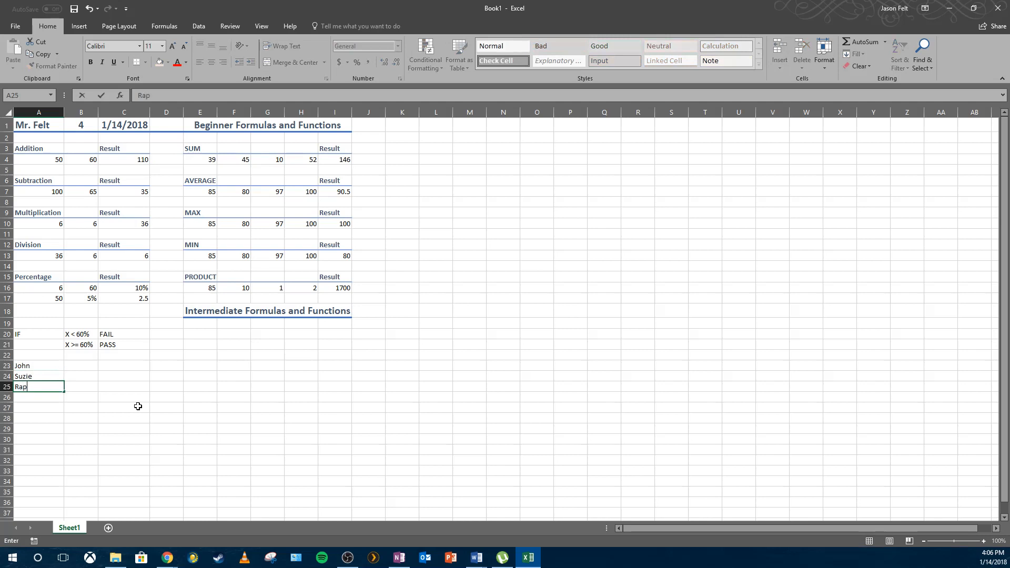
{"action": "key", "text": "Return"}
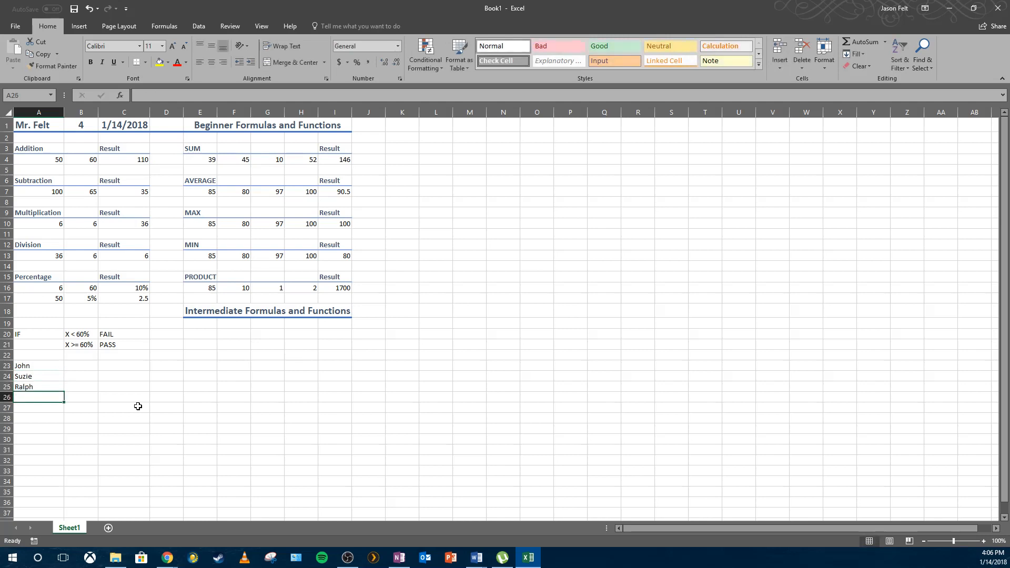
{"action": "type", "text": "Jordan"}
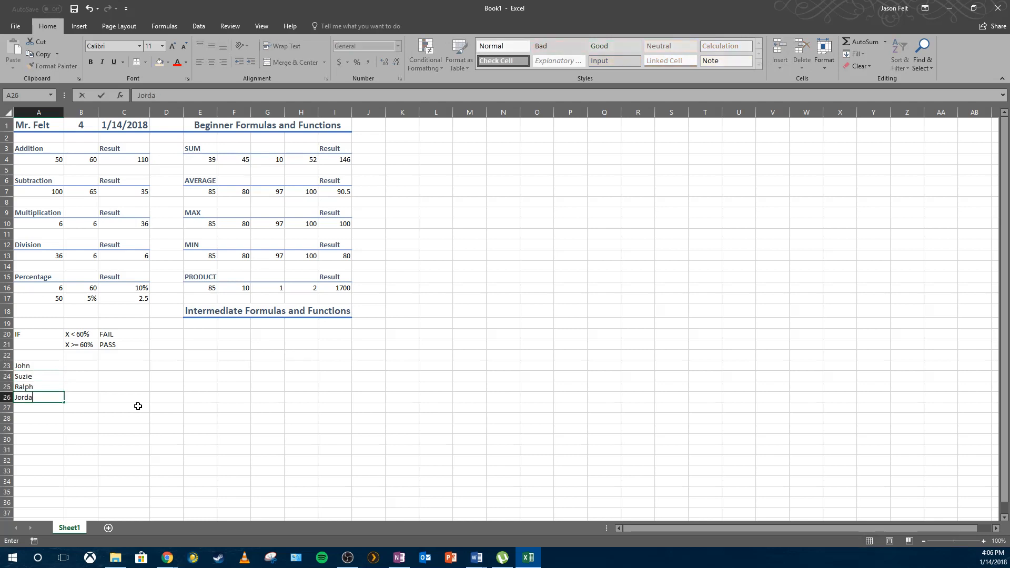
{"action": "key", "text": "Return"}
{"action": "type", "text": "Sierra"}
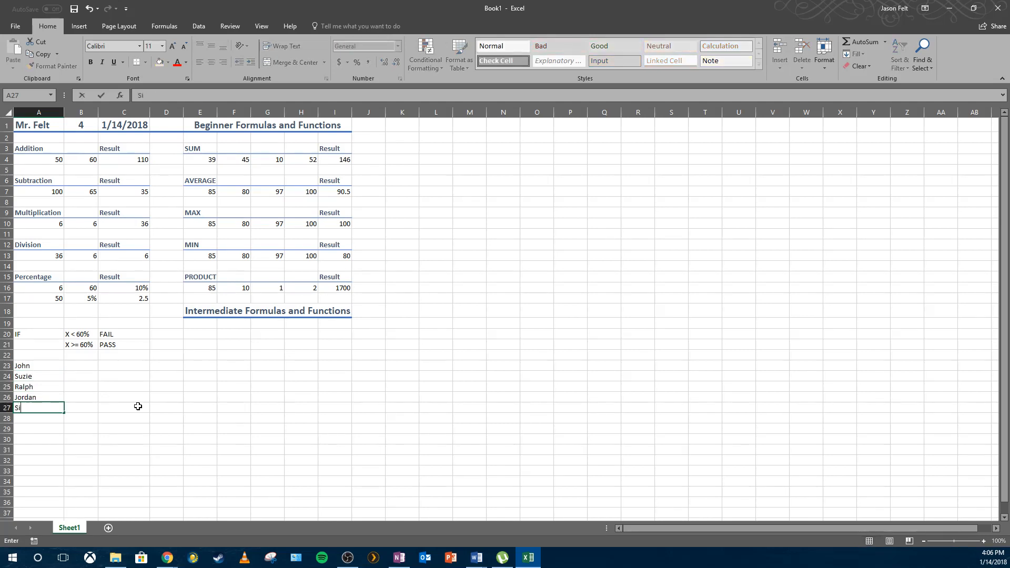
{"action": "key", "text": "Return"}
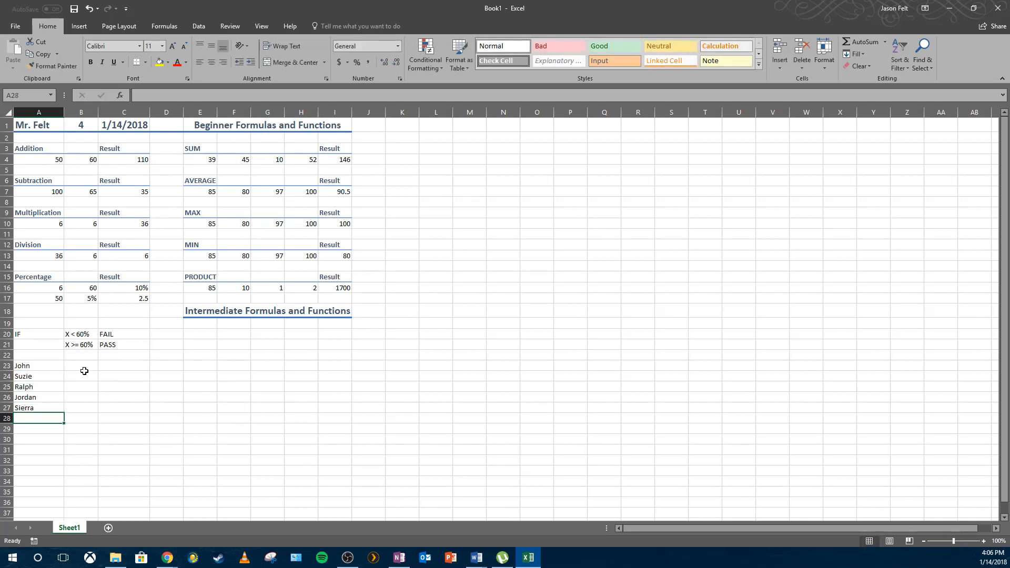
Enter the score 75 in B23 and set its number format to General.
{"action": "left_click", "coordinate": [83, 369]}
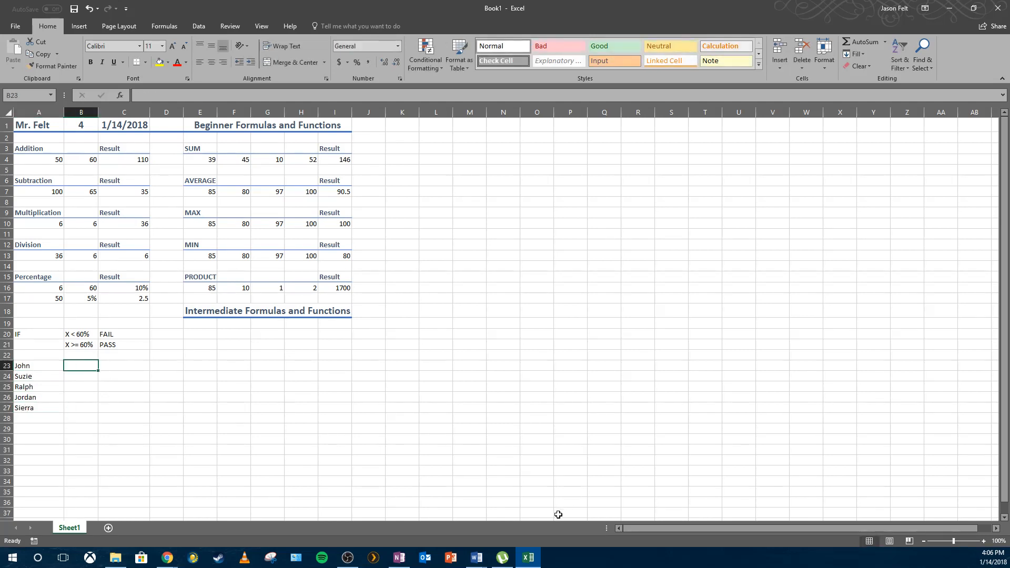
{"action": "type", "text": "75"}
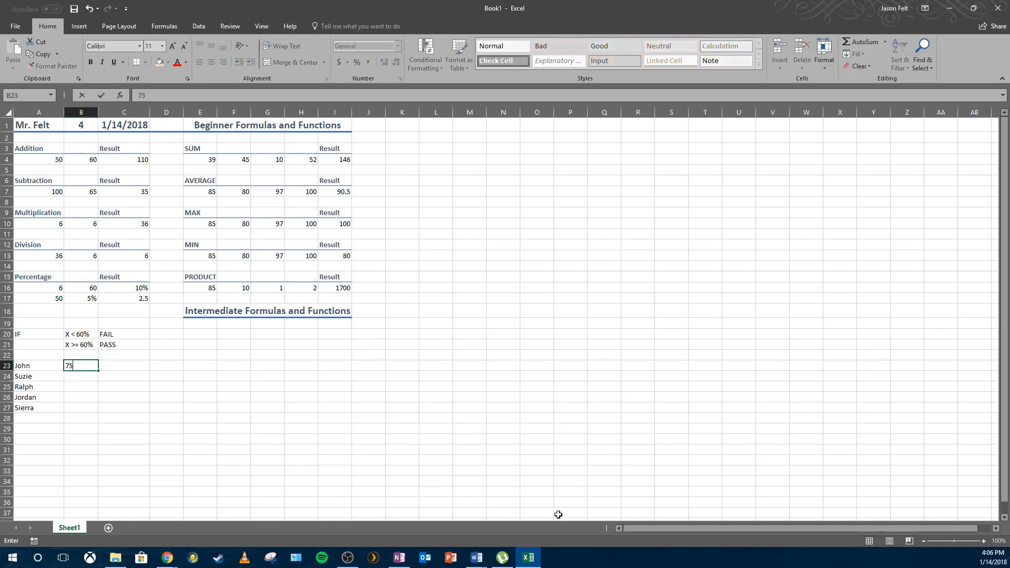
{"action": "type", "text": "%"}
{"action": "key", "text": "Return"}
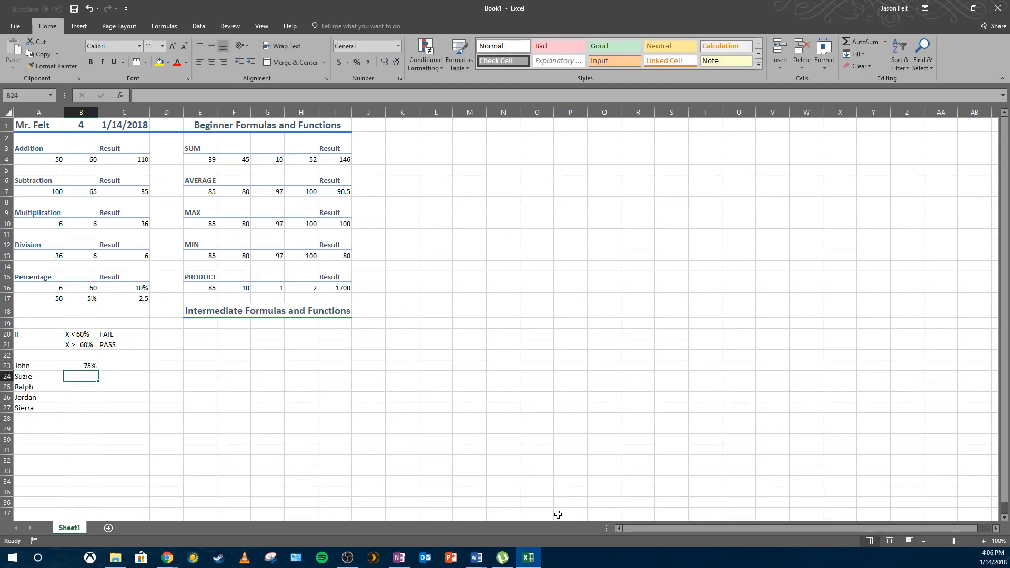
{"action": "key", "text": "Up"}
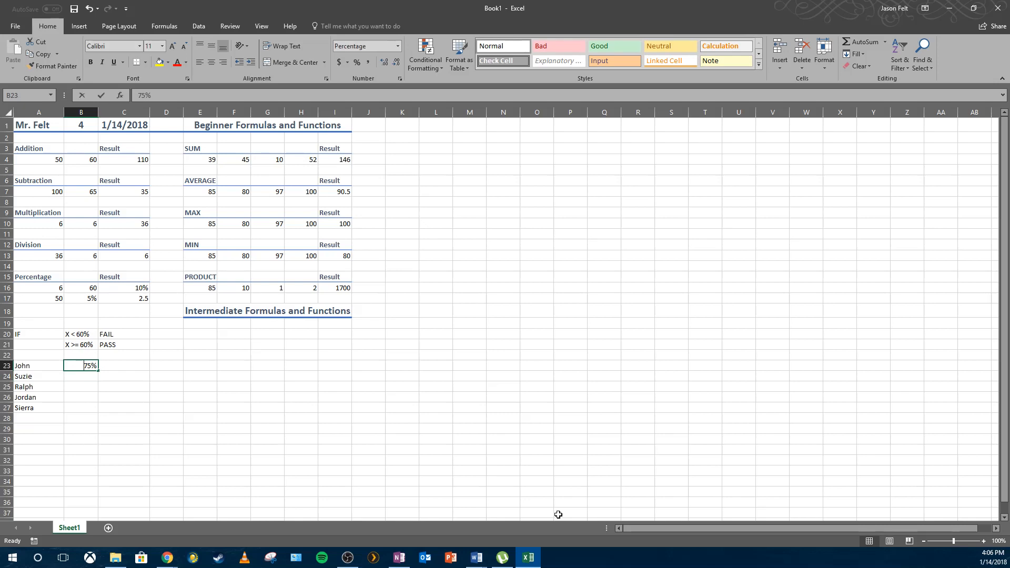
{"action": "key", "text": "Escape"}
{"action": "left_click", "coordinate": [398, 45]}
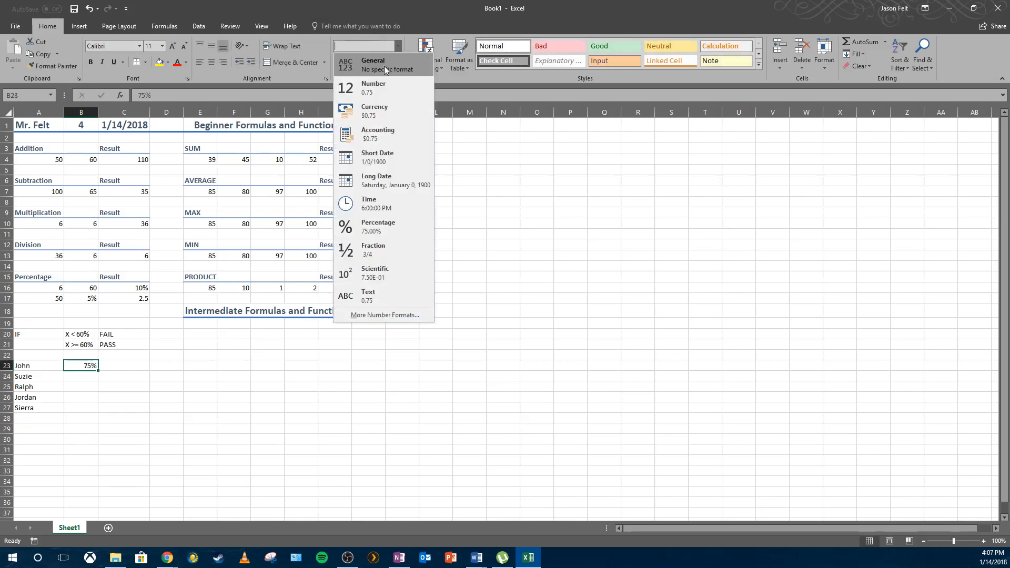
{"action": "left_click", "coordinate": [383, 68]}
{"action": "type", "text": "75"}
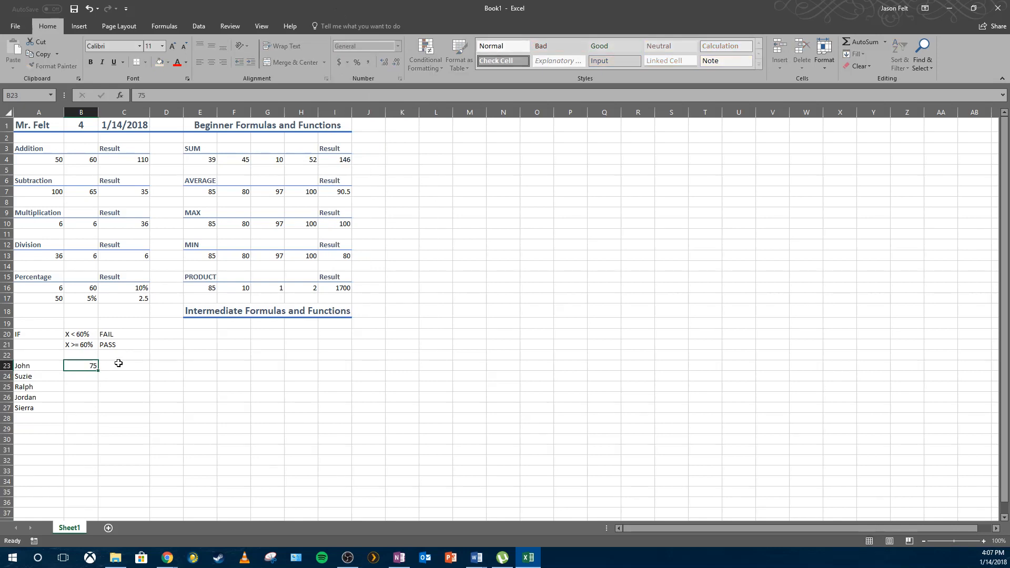
{"action": "key", "text": "Return"}
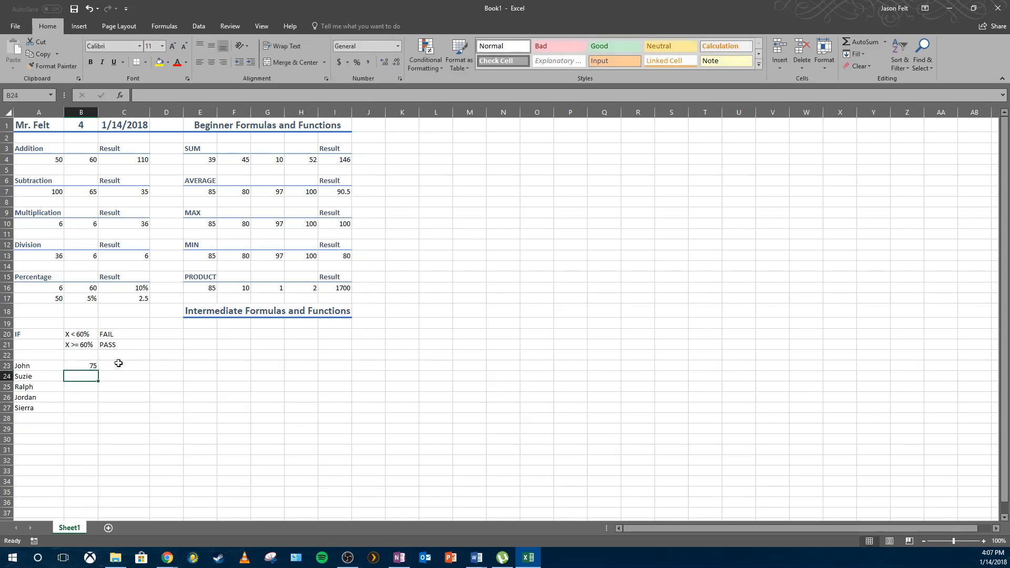
Enter the scores 54, 96, 85 and 13 in cells B24 through B27.
{"action": "type", "text": "54"}
{"action": "key", "text": "Return"}
{"action": "type", "text": "96"}
{"action": "key", "text": "Return"}
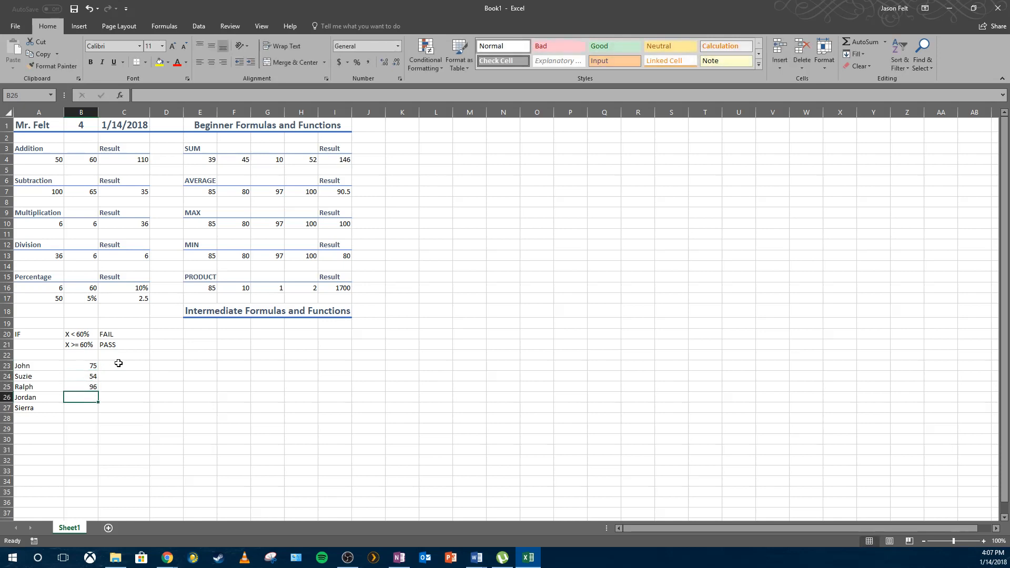
{"action": "type", "text": "85"}
{"action": "key", "text": "Return"}
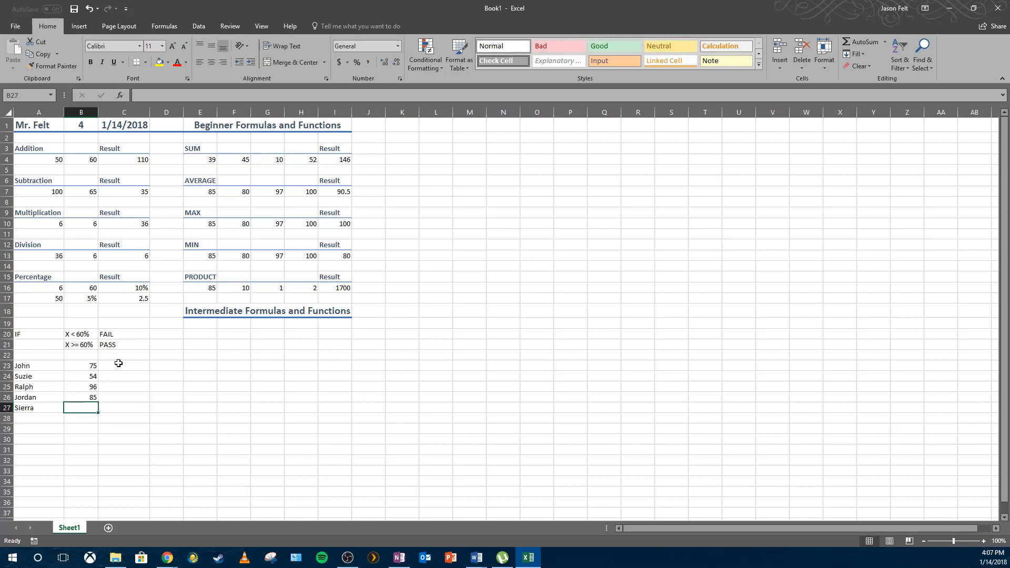
{"action": "type", "text": "1"}
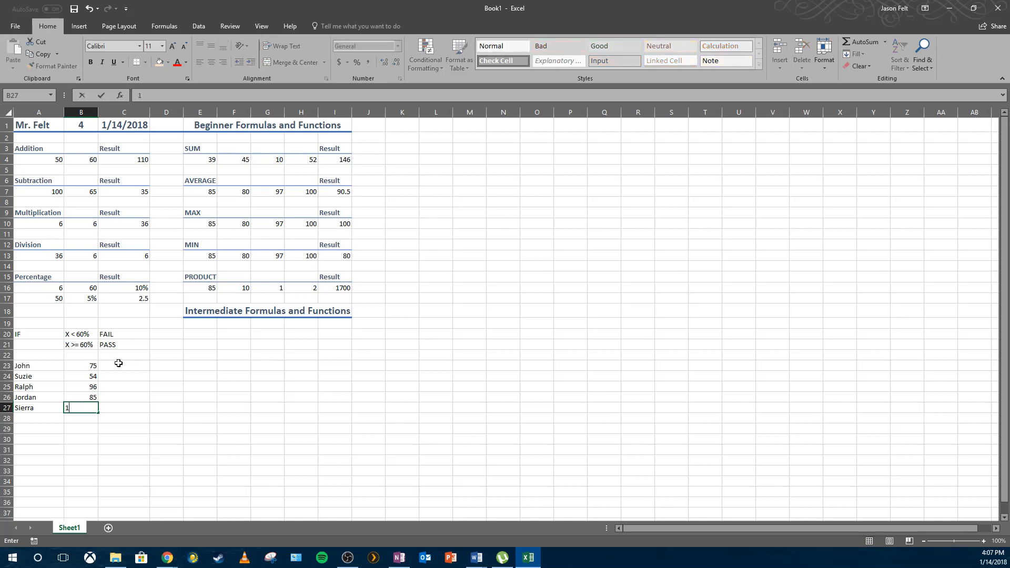
{"action": "key", "text": "BackSpace"}
{"action": "type", "text": "13"}
{"action": "key", "text": "Return"}
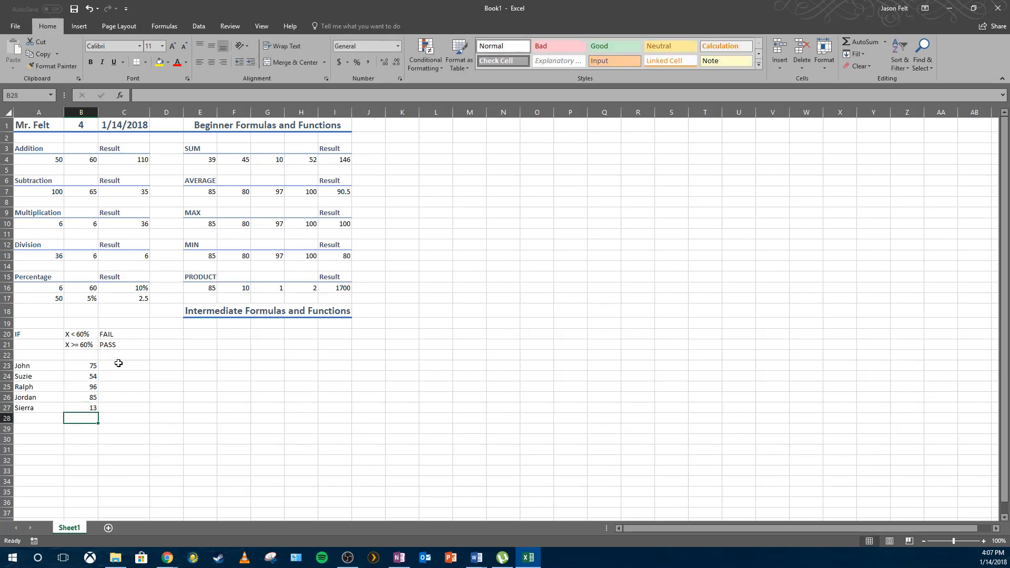
Insert an IF function in C23 testing B23>=60, returning "PASS" when true and "FAIL" otherwise.
{"action": "left_click", "coordinate": [118, 364]}
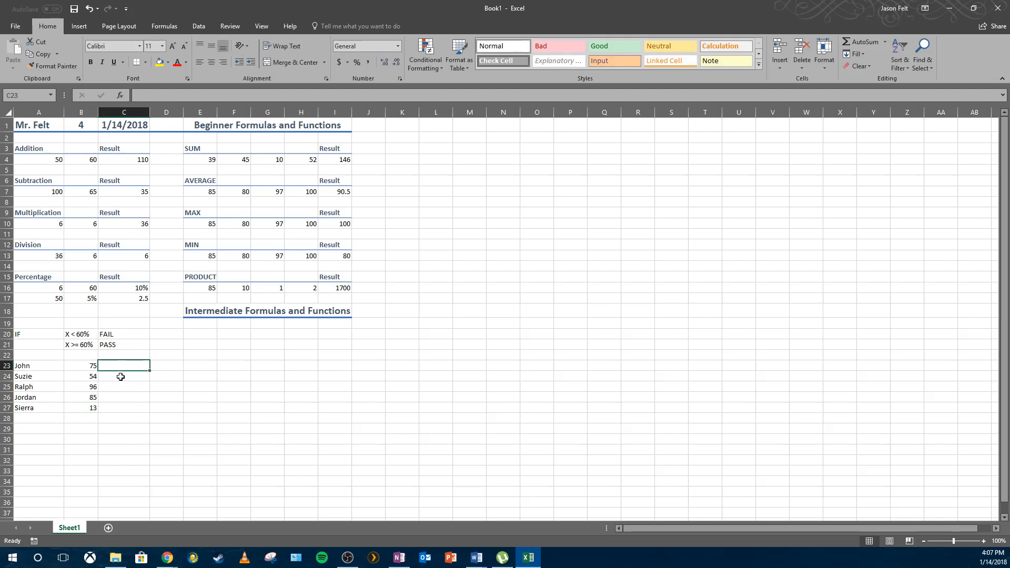
{"action": "left_click", "coordinate": [81, 366]}
{"action": "left_click", "coordinate": [121, 365]}
{"action": "left_click", "coordinate": [156, 28]}
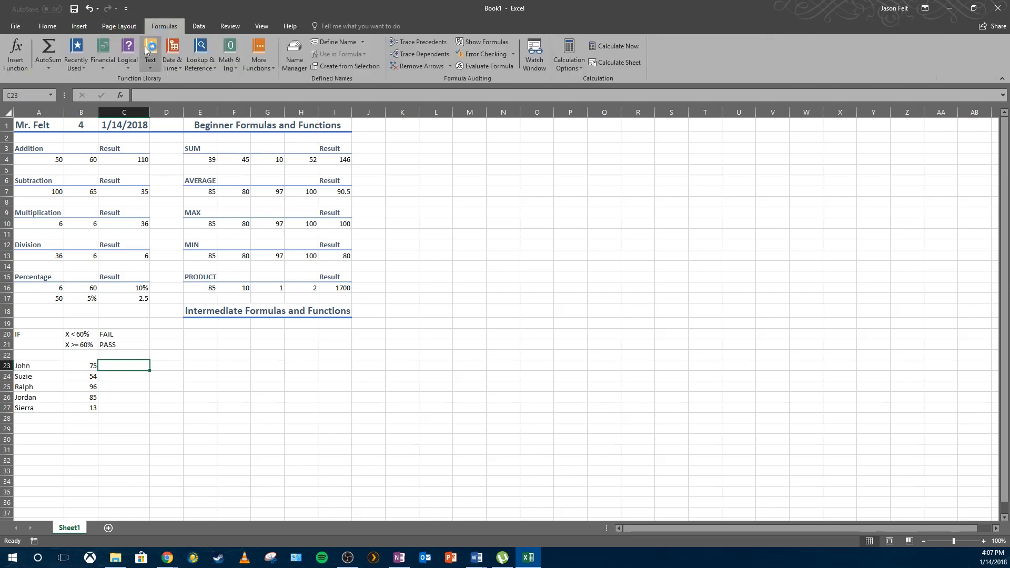
{"action": "left_click", "coordinate": [128, 53]}
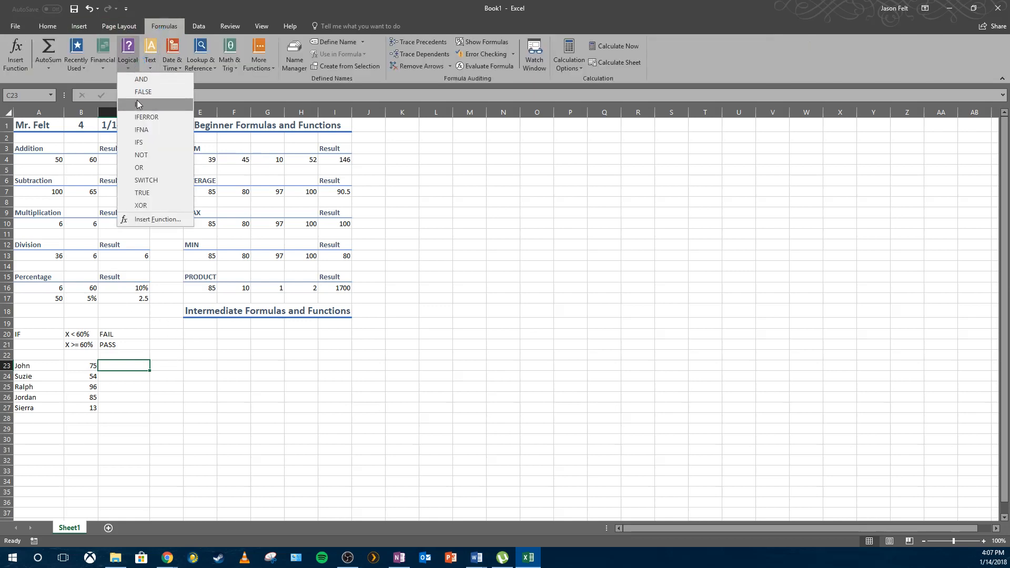
{"action": "left_click", "coordinate": [137, 101]}
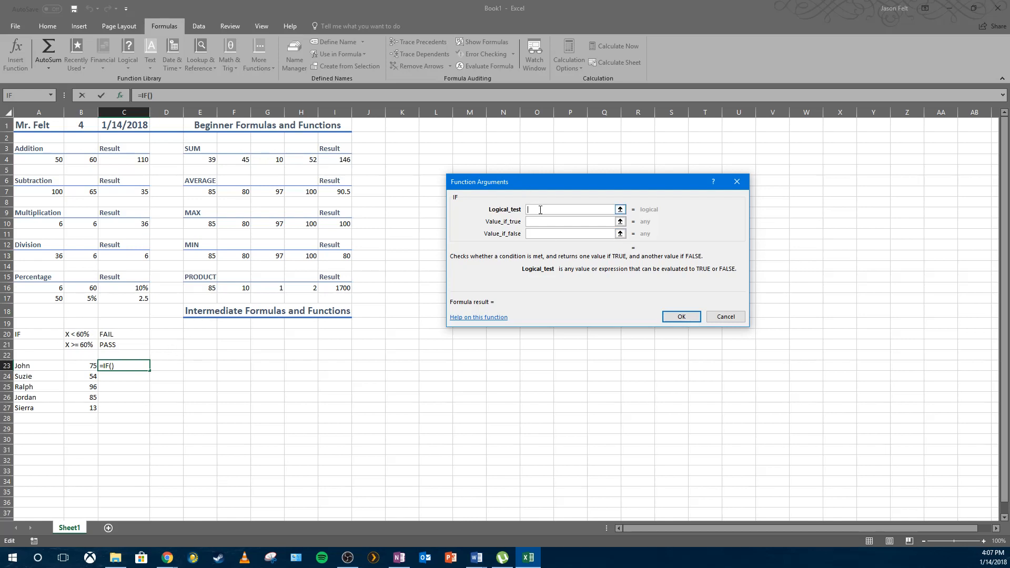
{"action": "left_click", "coordinate": [82, 366]}
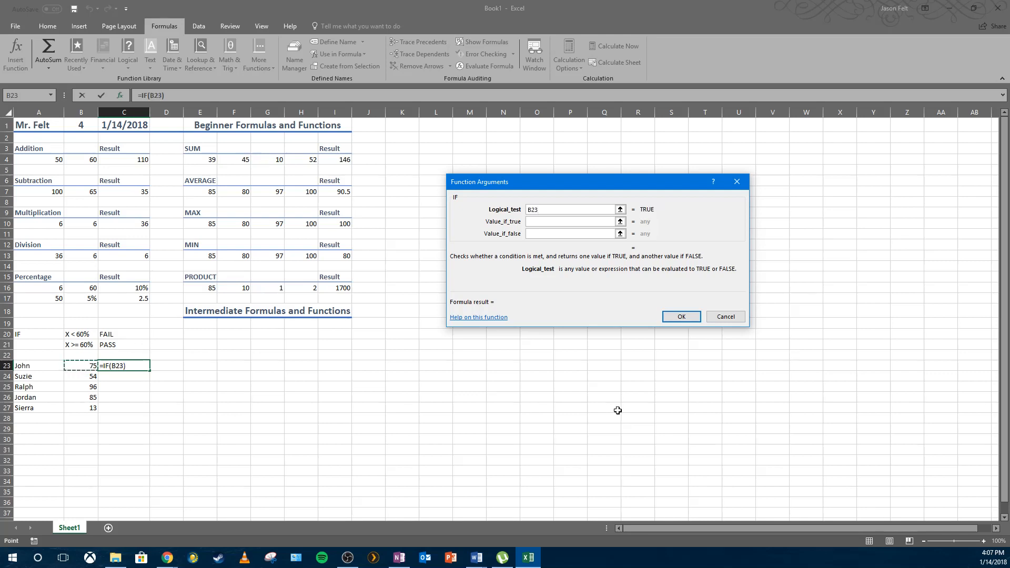
{"action": "type", "text": ">=60"}
{"action": "left_click", "coordinate": [553, 222]}
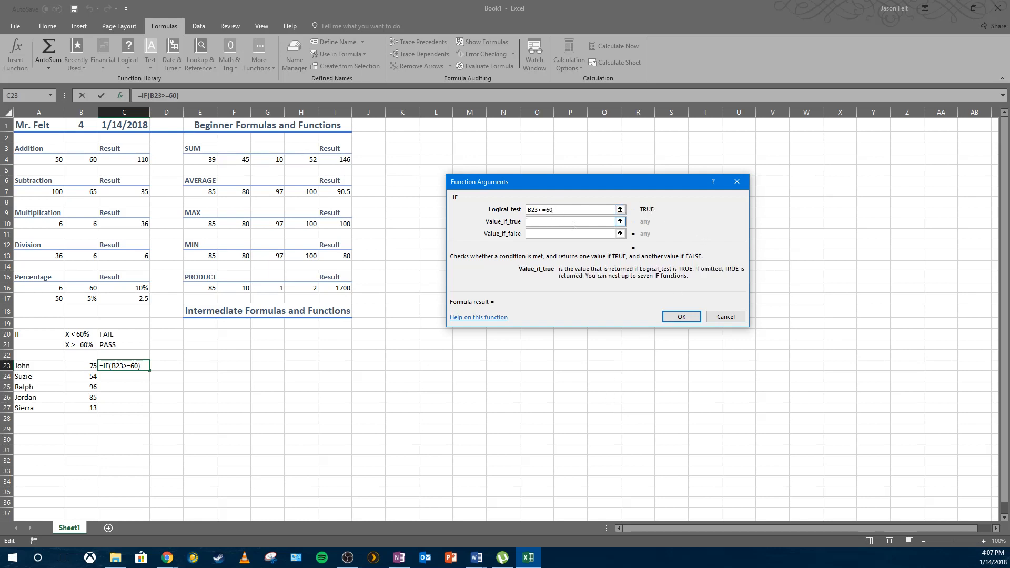
{"action": "type", "text": "PASS"}
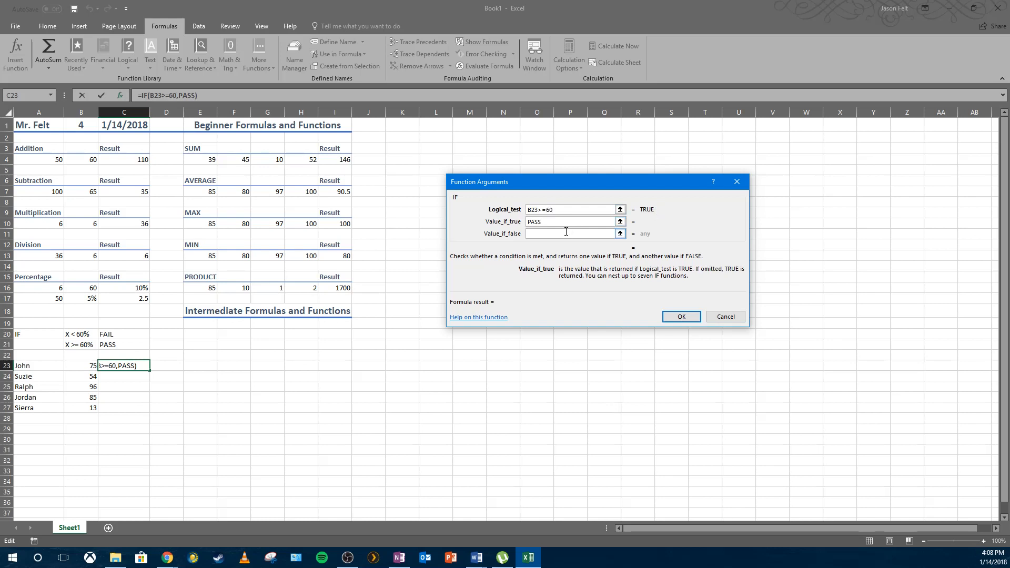
{"action": "left_click", "coordinate": [566, 232]}
{"action": "type", "text": "FAIL"}
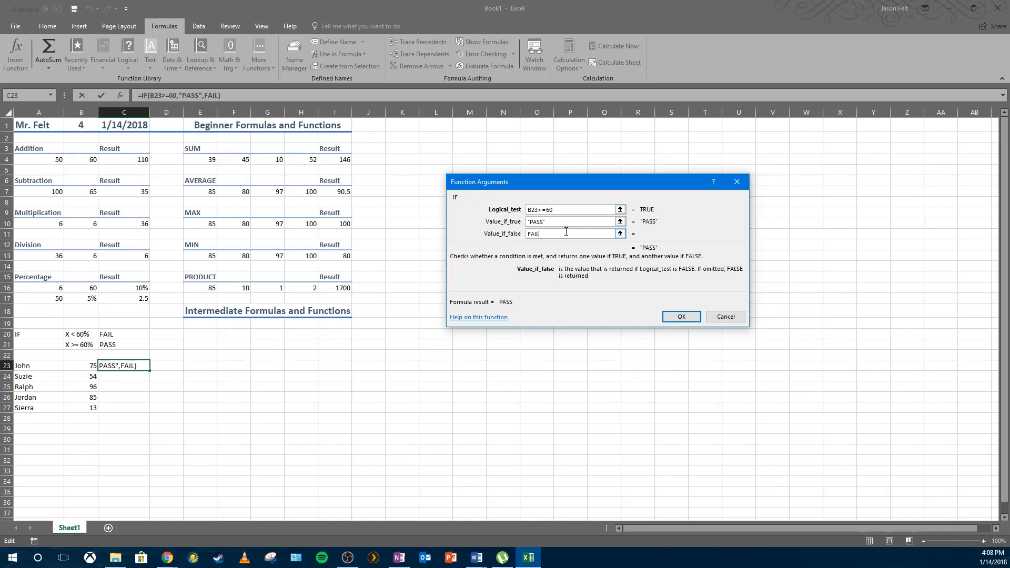
{"action": "key", "text": "Return"}
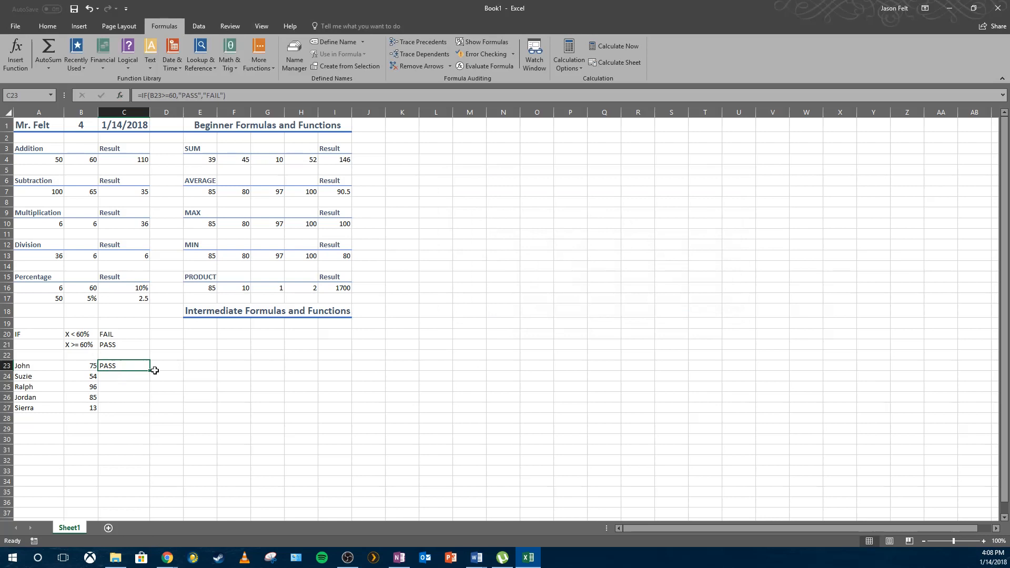
Fill the IF formula from C23 down through C27 and check the copied formulas.
{"action": "left_click_drag", "start_coordinate": [150, 371], "coordinate": [147, 411]}
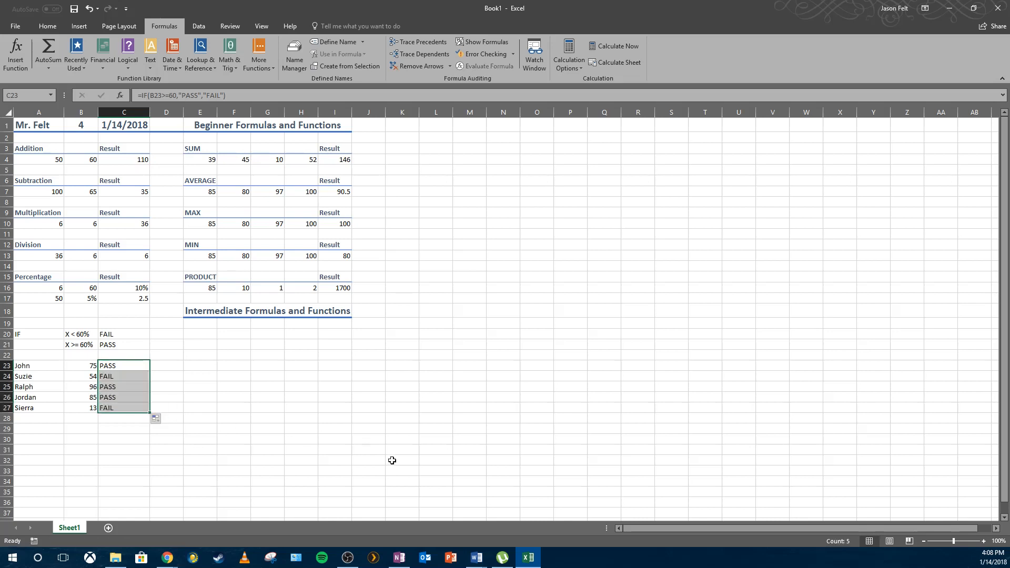
{"action": "left_click", "coordinate": [311, 408]}
{"action": "left_click", "coordinate": [128, 377]}
{"action": "left_click", "coordinate": [123, 408]}
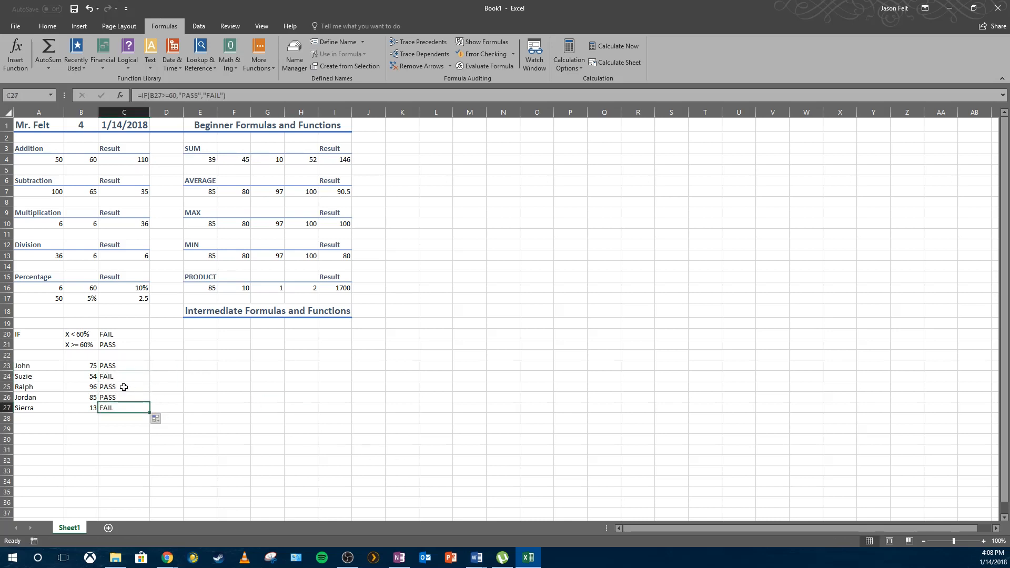
{"action": "left_click", "coordinate": [126, 377]}
{"action": "left_click", "coordinate": [126, 366]}
{"action": "left_click", "coordinate": [116, 427]}
Add a new student's name in A28 and the score 100 in B28.
{"action": "left_click", "coordinate": [55, 421]}
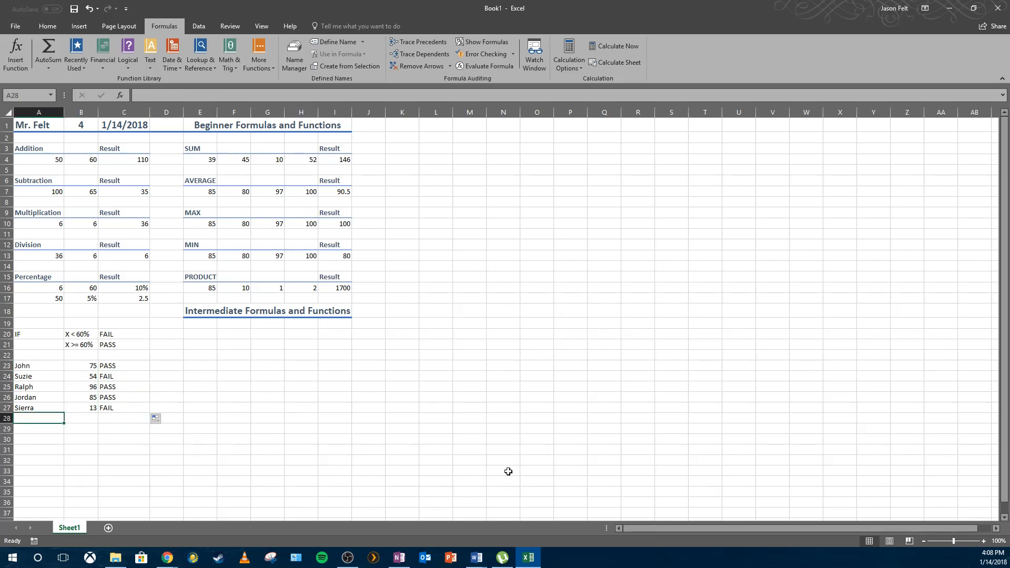
{"action": "type", "text": "Sarah"}
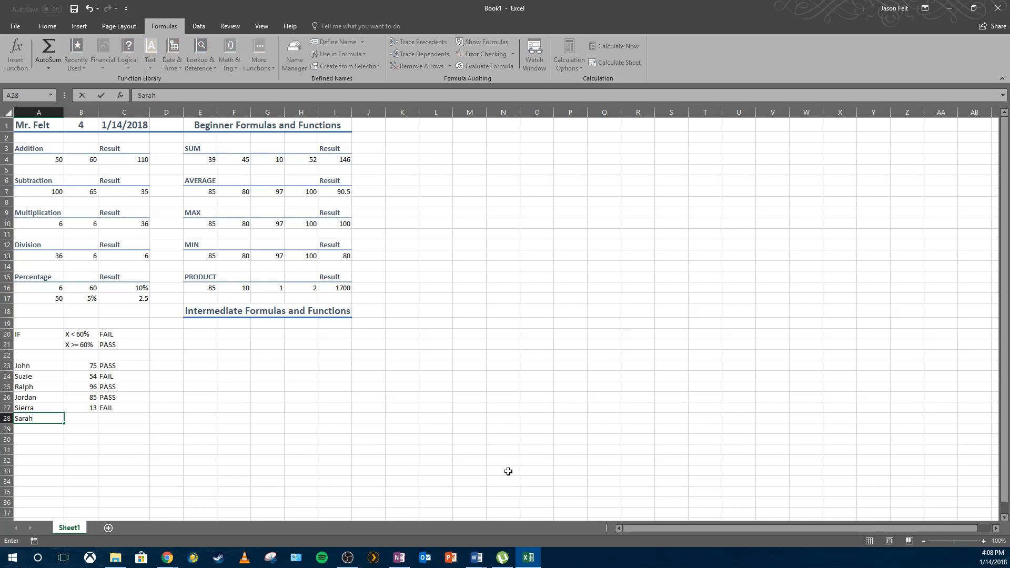
{"action": "key", "text": "Tab"}
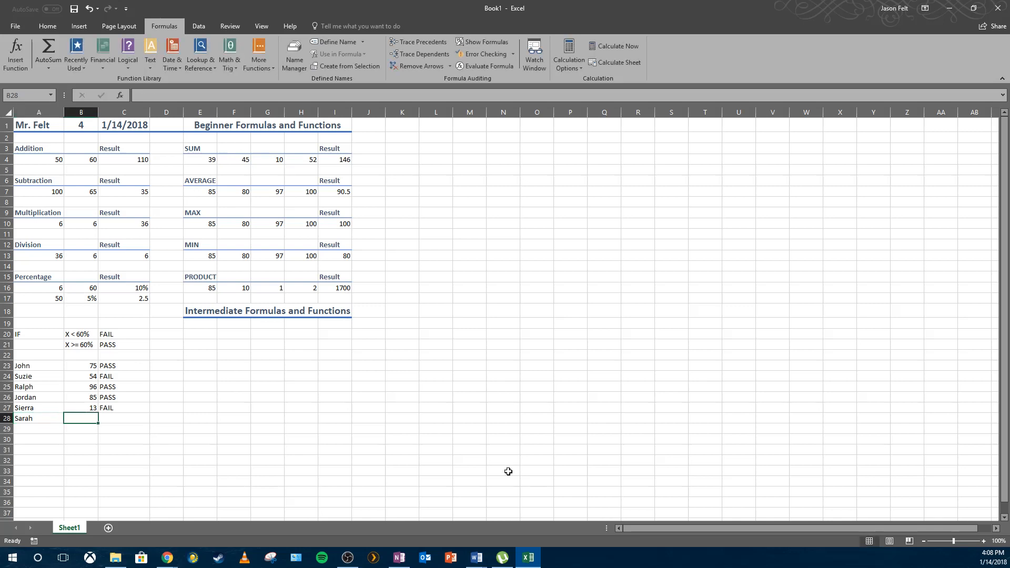
{"action": "type", "text": "100"}
{"action": "key", "text": "Tab"}
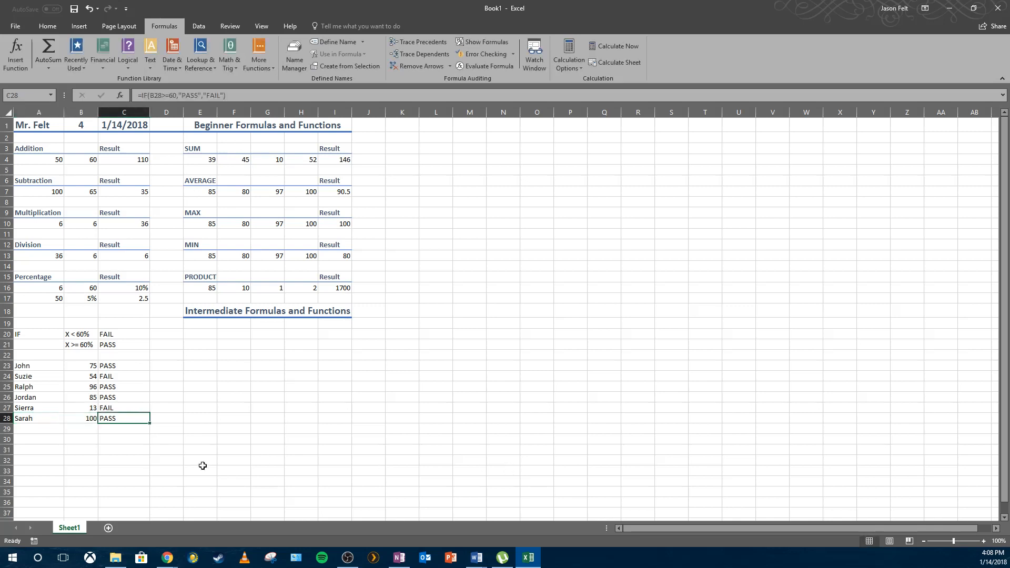
Clear the automatically filled formula from C28.
{"action": "left_click", "coordinate": [128, 407]}
{"action": "left_click", "coordinate": [129, 419]}
{"action": "left_click", "coordinate": [184, 427]}
{"action": "left_click", "coordinate": [154, 425]}
{"action": "left_click", "coordinate": [142, 419]}
{"action": "left_click", "coordinate": [172, 421]}
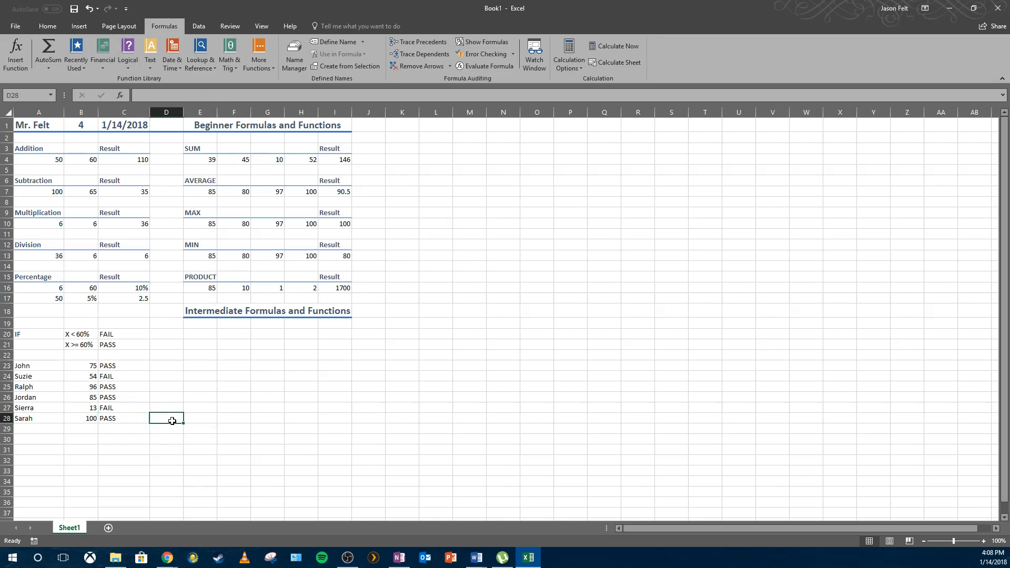
{"action": "left_click", "coordinate": [140, 419]}
{"action": "key", "text": "Delete"}
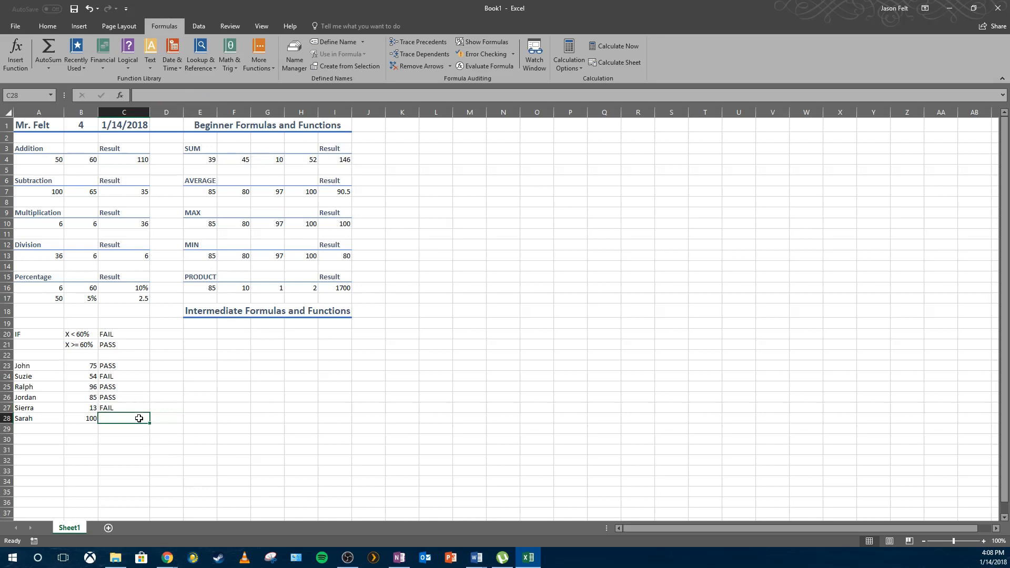
Enter an IF formula in C28 testing B28>=60, with PASS as the true result and FAIL as the false result.
{"action": "left_click", "coordinate": [152, 411]}
{"action": "left_click", "coordinate": [152, 420]}
{"action": "left_click", "coordinate": [146, 421]}
{"action": "left_click", "coordinate": [143, 94]}
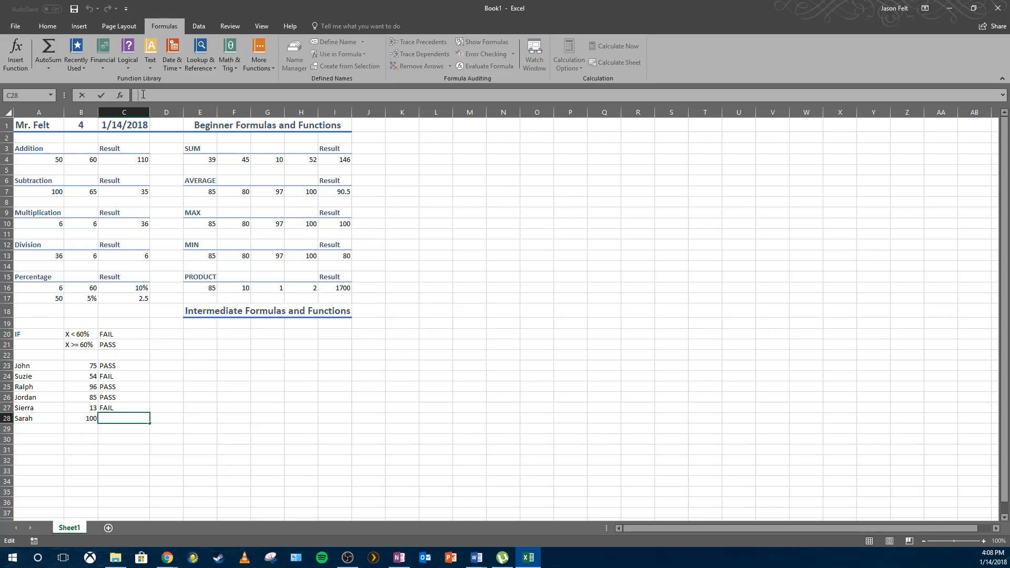
{"action": "type", "text": "="}
{"action": "type", "text": "IF"}
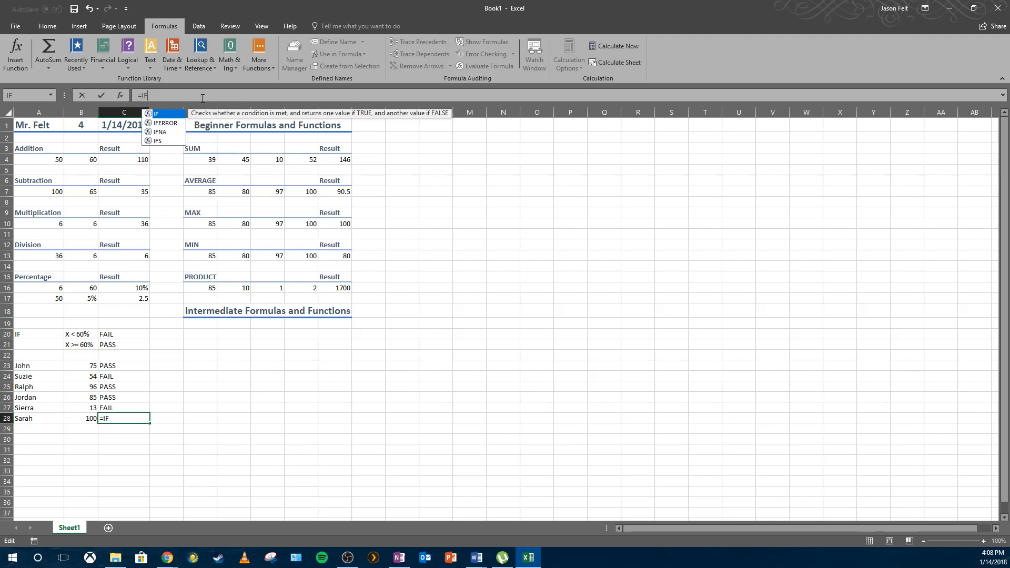
{"action": "type", "text": "("}
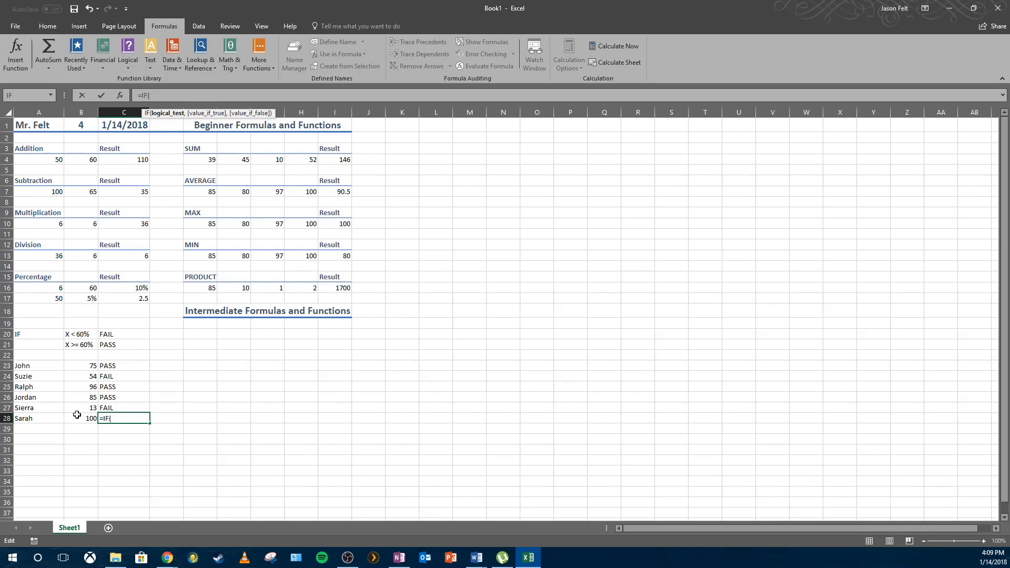
{"action": "left_click", "coordinate": [76, 419]}
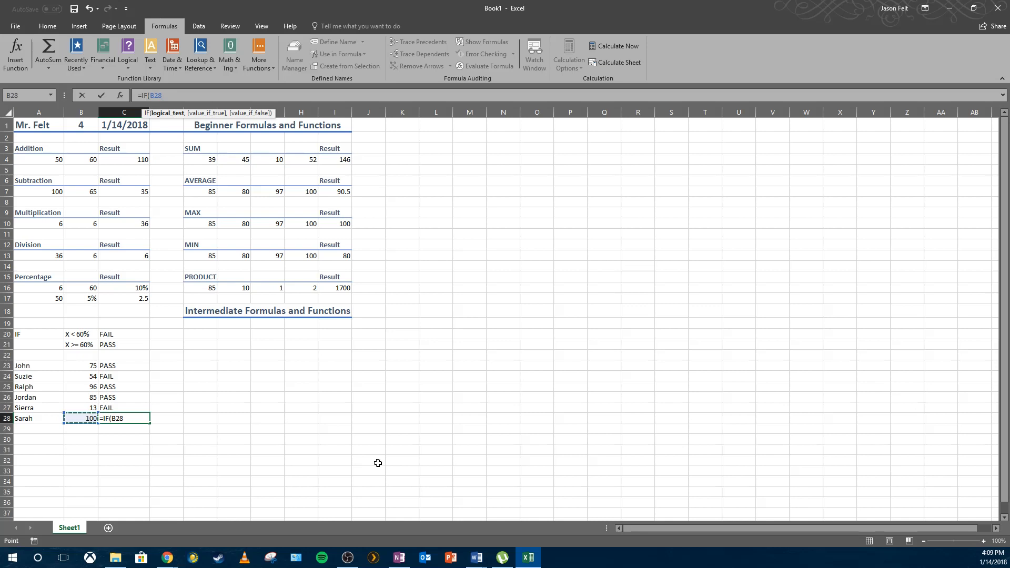
{"action": "type", "text": ">=60,"}
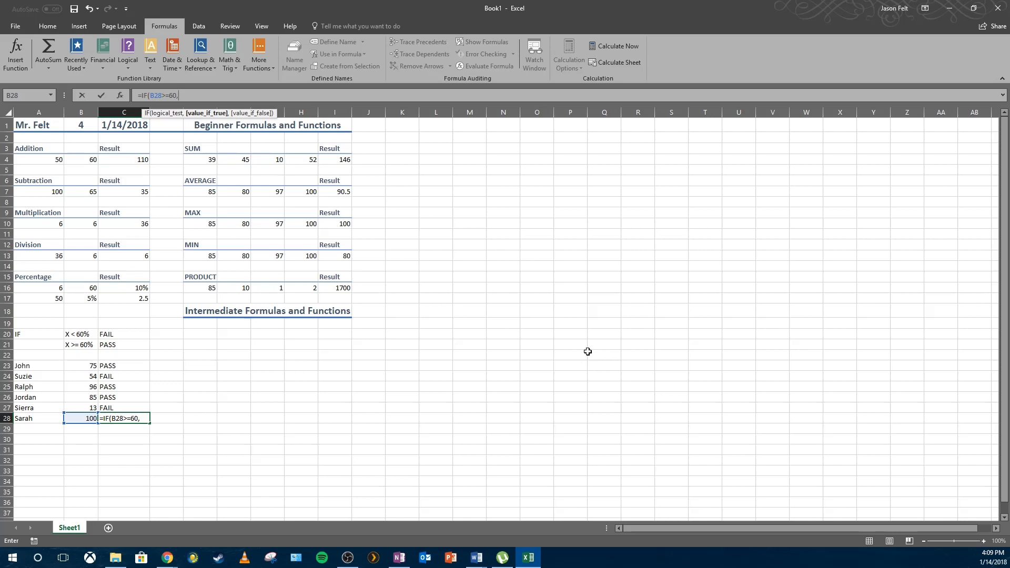
{"action": "type", "text": "PASS"}
{"action": "type", "text": ",FAIL"}
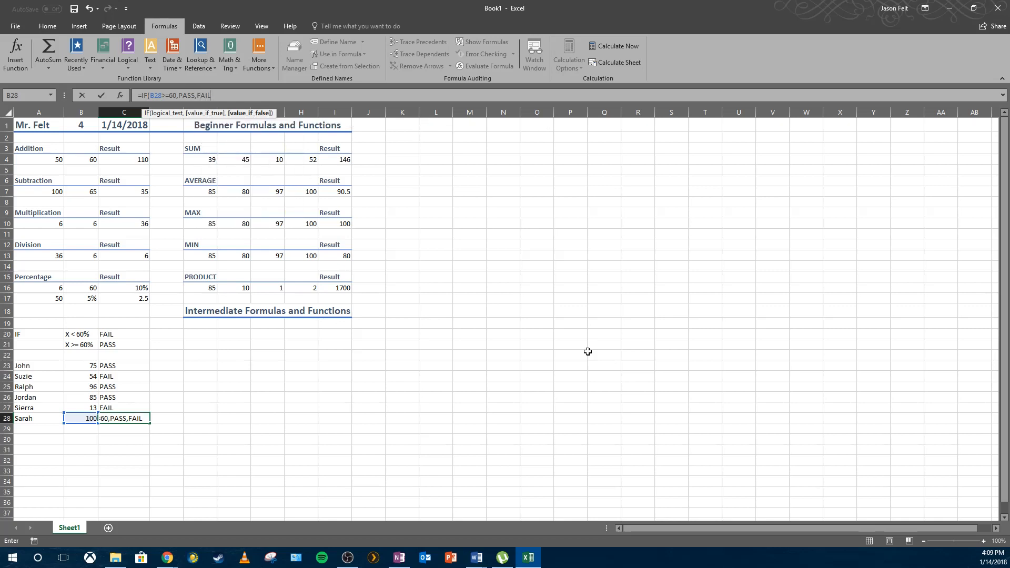
{"action": "key", "text": "Menu"}
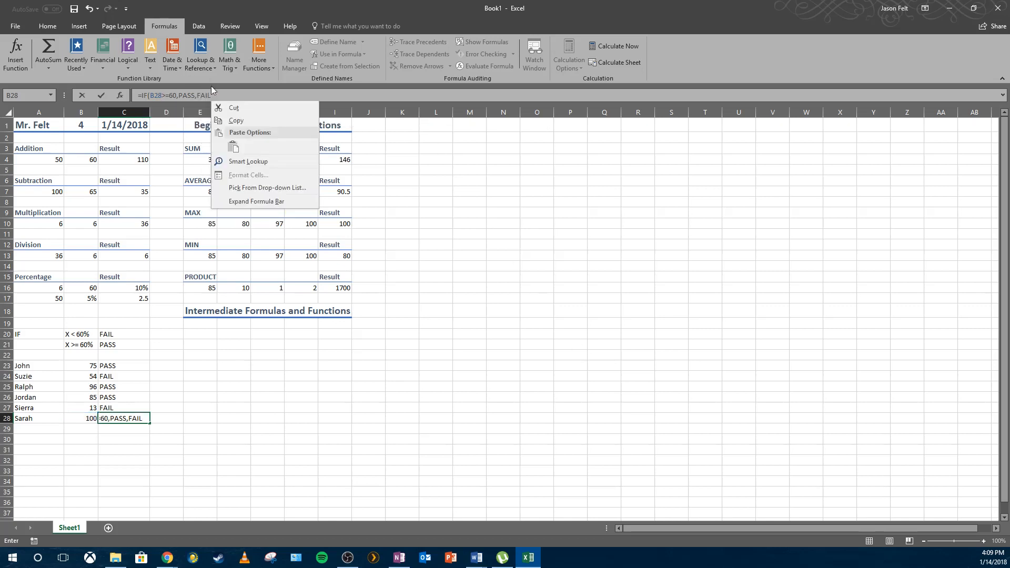
{"action": "left_click", "coordinate": [221, 96]}
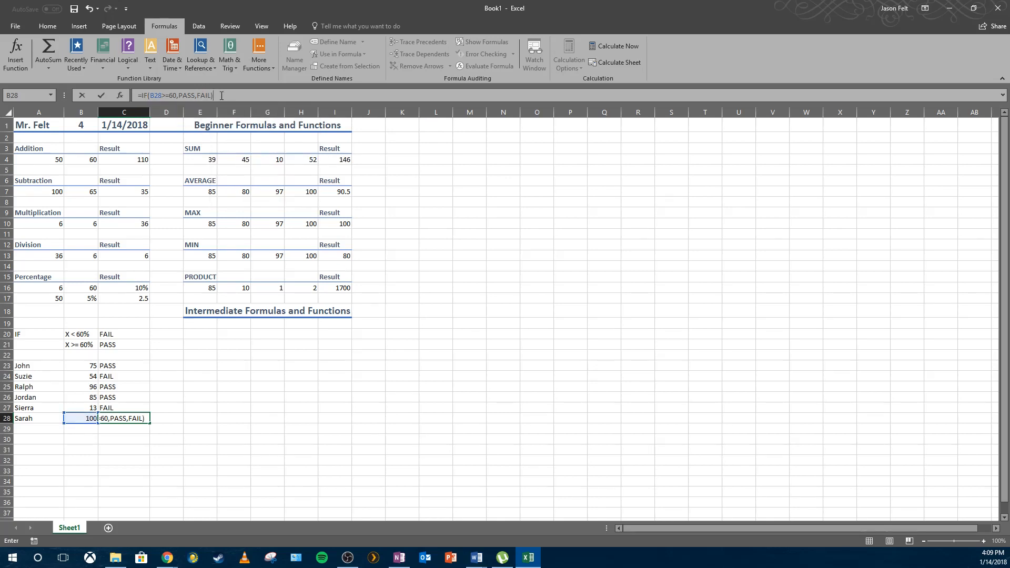
{"action": "key", "text": "Return"}
Edit C28's formula to put quotation marks around PASS and FAIL, then check the result against the scores.
{"action": "left_click", "coordinate": [119, 418]}
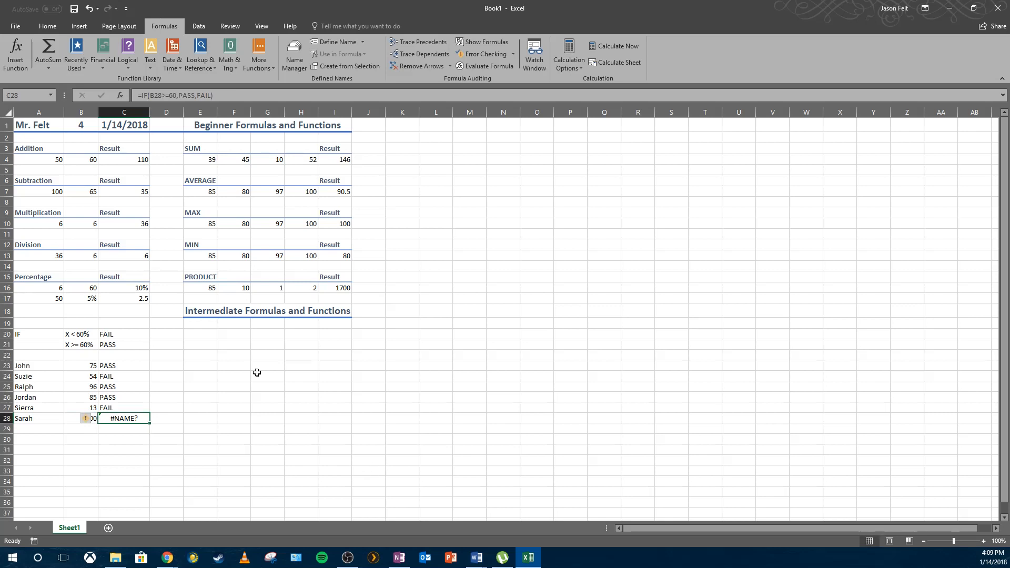
{"action": "left_click", "coordinate": [184, 96]}
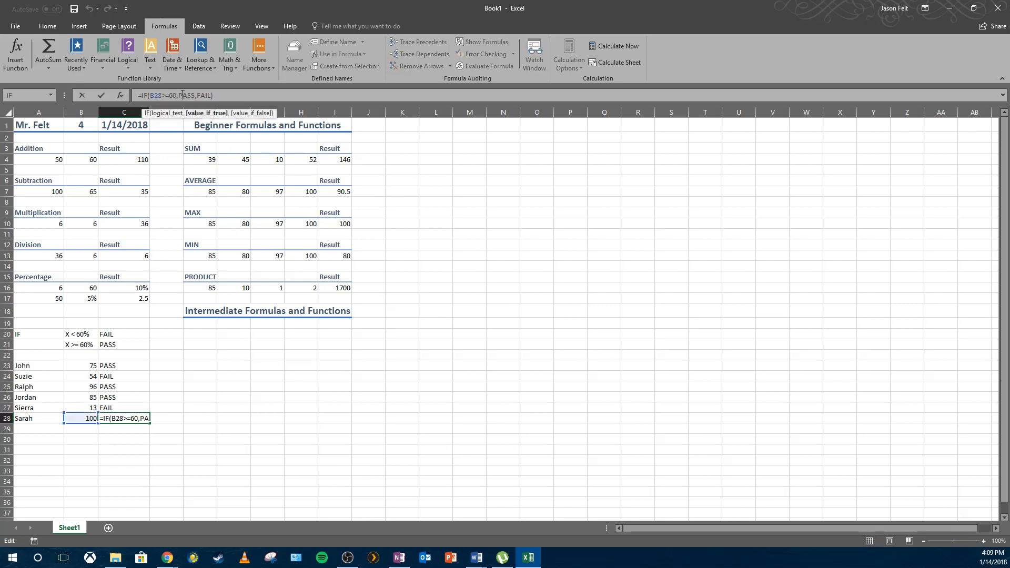
{"action": "left_click_drag", "start_coordinate": [179, 95], "coordinate": [192, 95]}
{"action": "left_click", "coordinate": [198, 95]}
{"action": "type", "text": "\""}
{"action": "left_click", "coordinate": [180, 95]}
{"action": "type", "text": "\""}
{"action": "left_click", "coordinate": [204, 94]}
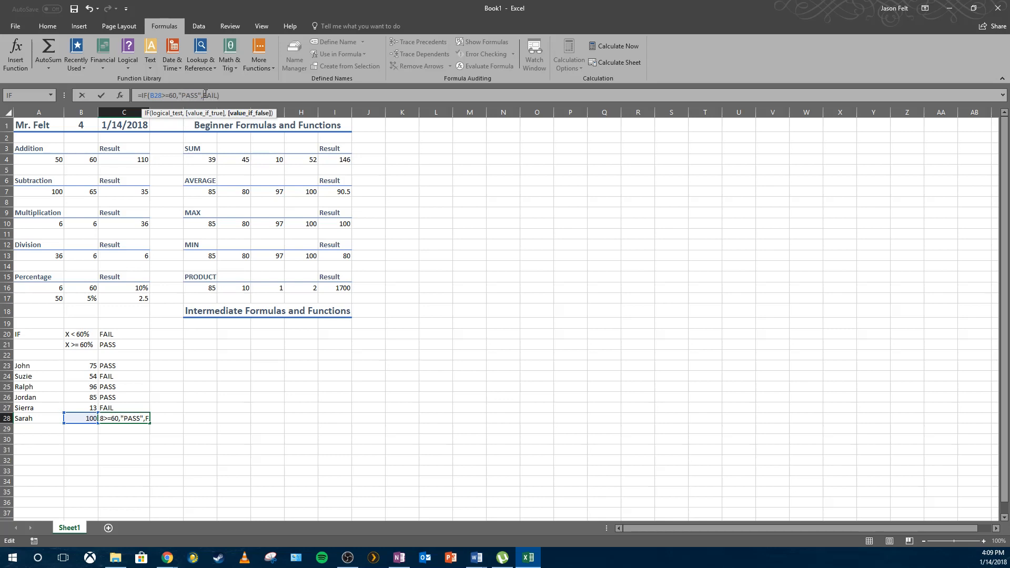
{"action": "type", "text": "\""}
{"action": "key", "text": "Return"}
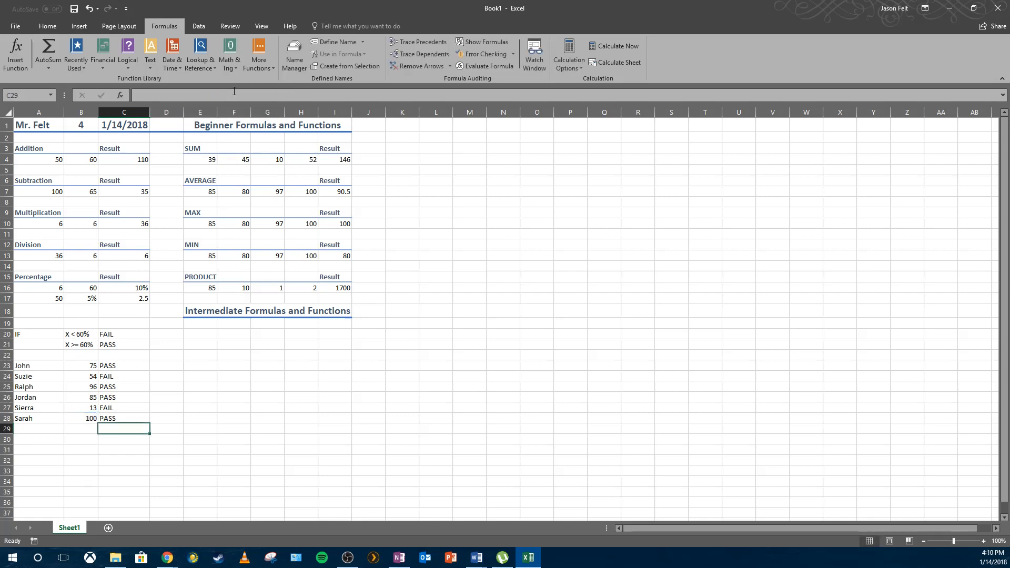
{"action": "left_click", "coordinate": [107, 423]}
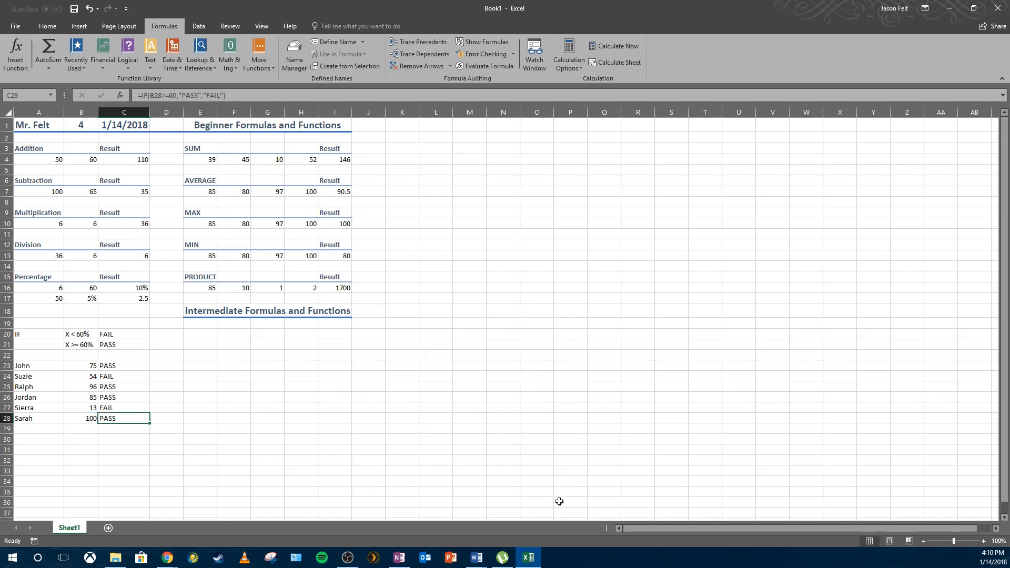
{"action": "left_click", "coordinate": [96, 367]}
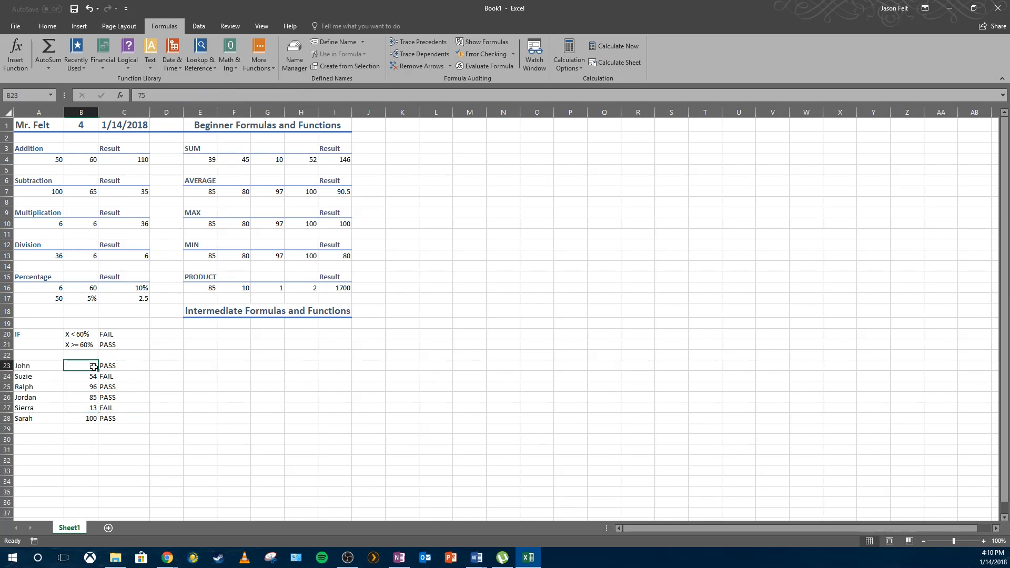
Apply the 20% - Accent2 cell style to the IF criteria cells B20 through C21.
{"action": "left_click", "coordinate": [40, 337]}
{"action": "left_click_drag", "start_coordinate": [91, 337], "coordinate": [119, 346]}
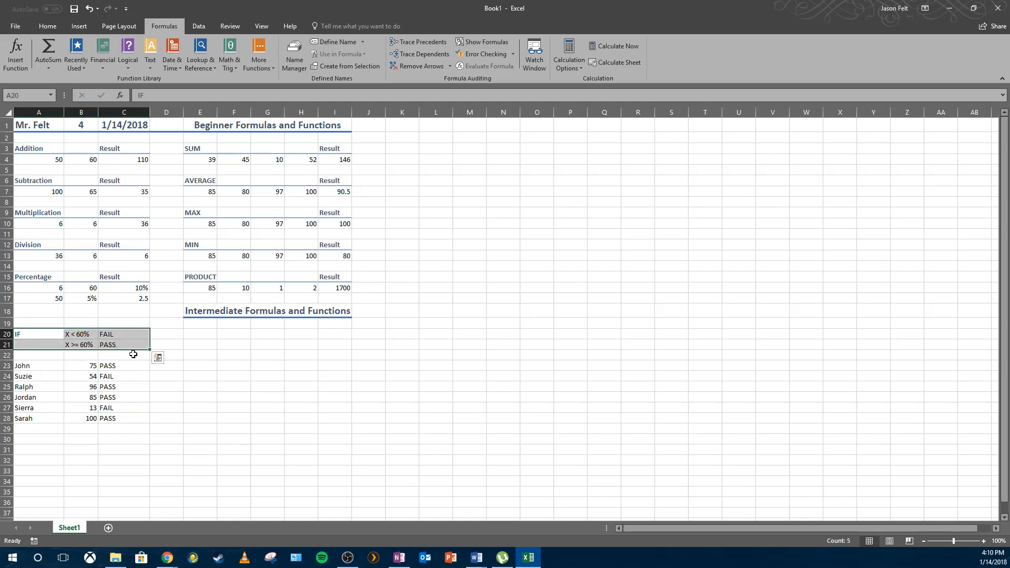
{"action": "left_click", "coordinate": [66, 343]}
{"action": "left_click", "coordinate": [35, 334]}
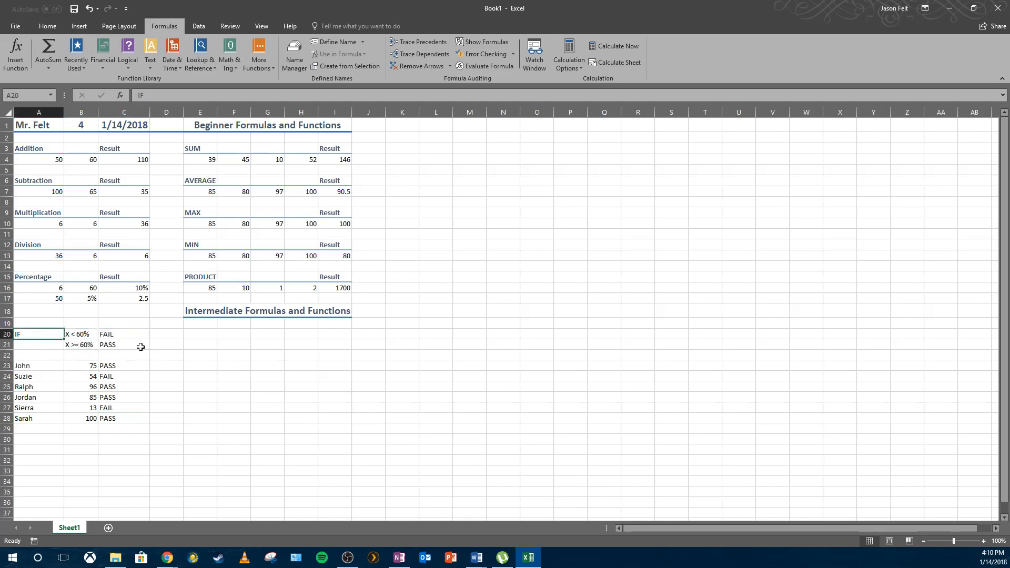
{"action": "left_click", "coordinate": [47, 26]}
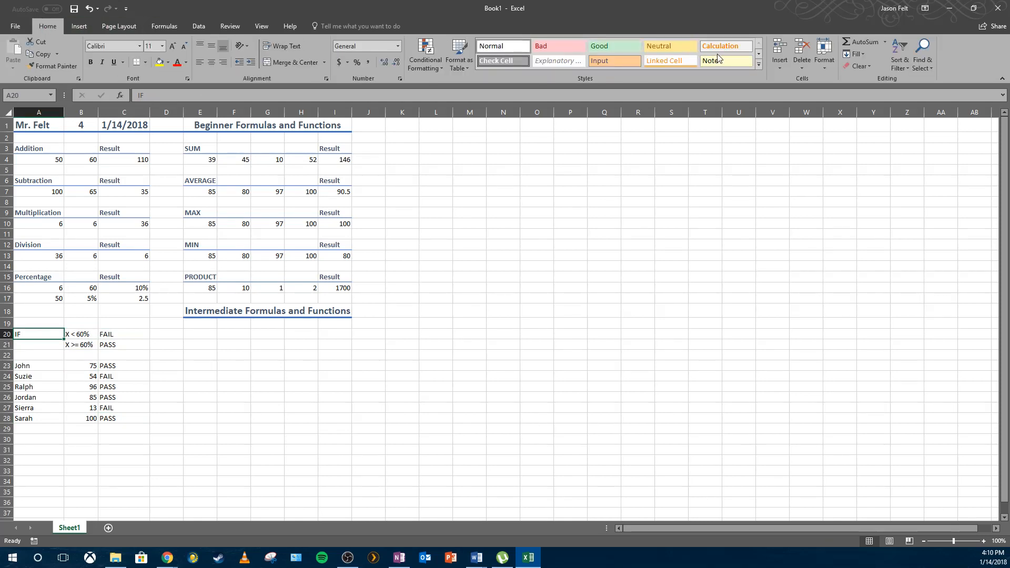
{"action": "left_click", "coordinate": [757, 65]}
{"action": "left_click", "coordinate": [611, 122]}
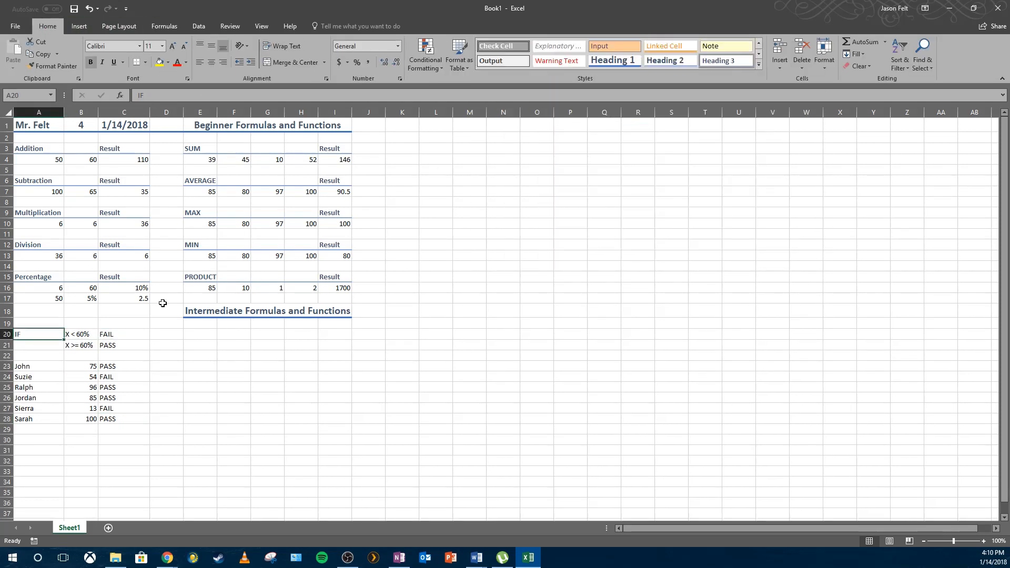
{"action": "left_click", "coordinate": [106, 334]}
{"action": "left_click_drag", "start_coordinate": [83, 332], "coordinate": [114, 344]}
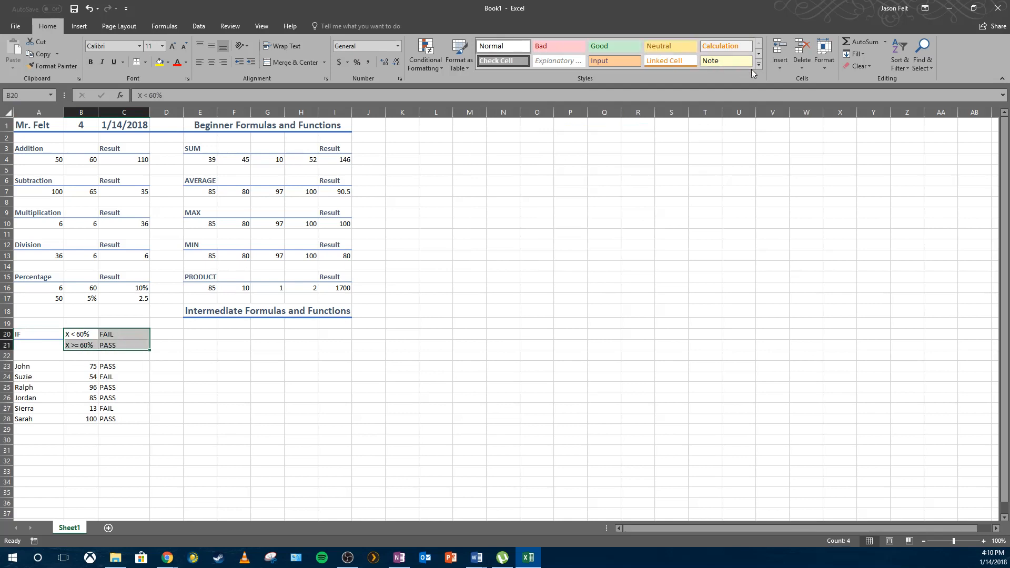
{"action": "left_click", "coordinate": [759, 64]}
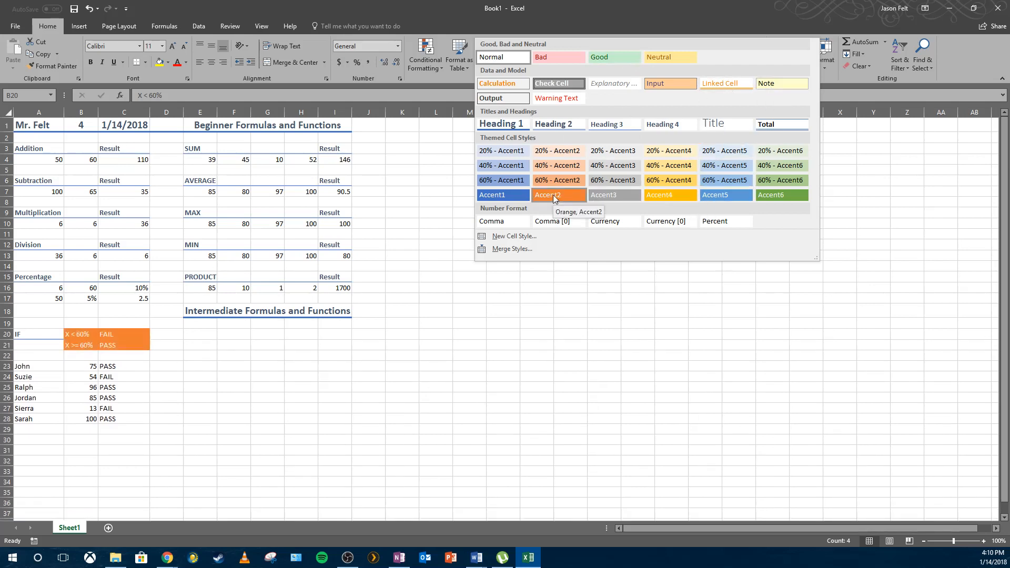
{"action": "left_click", "coordinate": [553, 153]}
{"action": "left_click", "coordinate": [504, 251]}
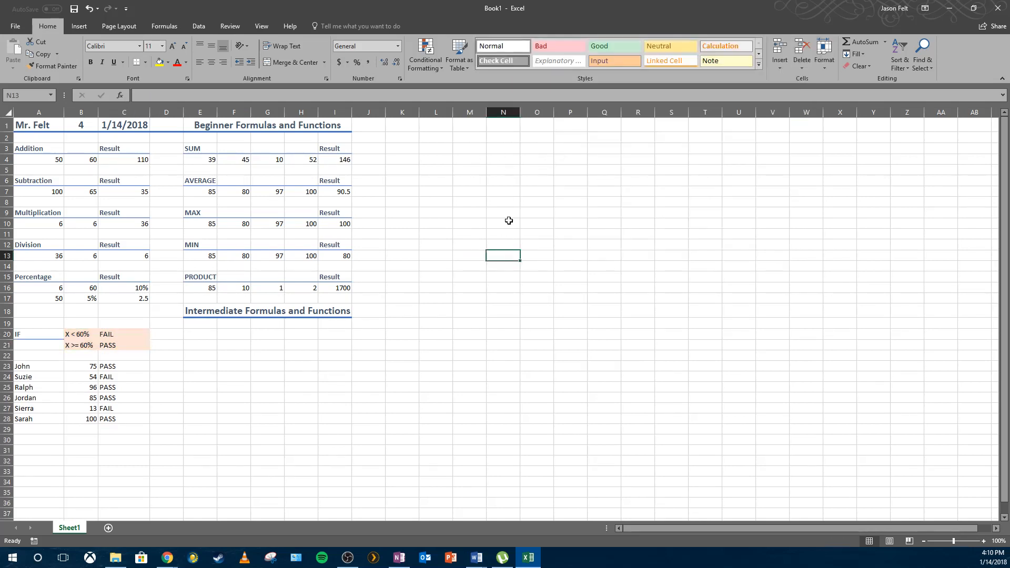
Label E20 as PMT under the Intermediate Formulas heading.
{"action": "left_click", "coordinate": [259, 380]}
{"action": "left_click", "coordinate": [200, 337]}
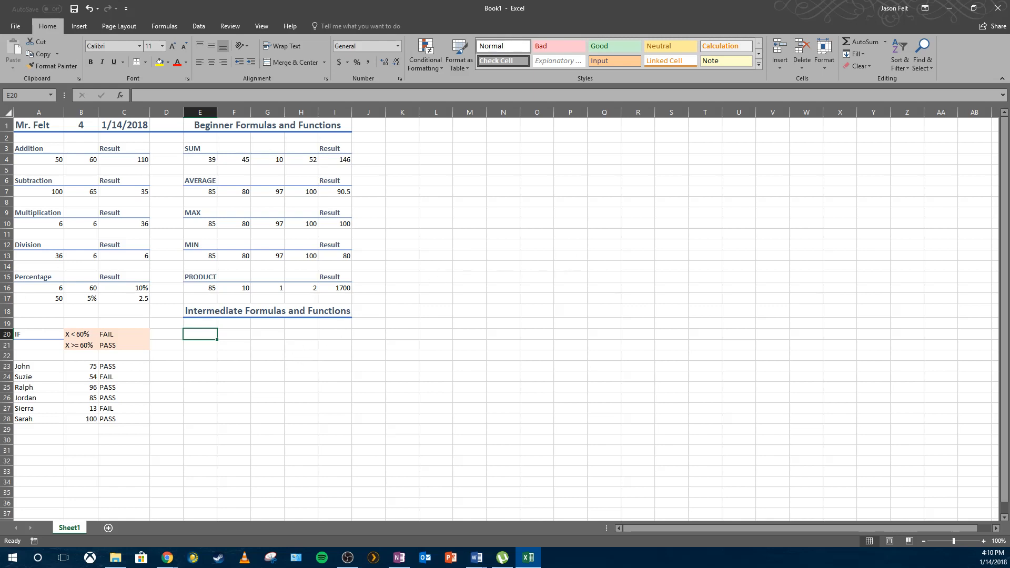
{"action": "left_click", "coordinate": [427, 395]}
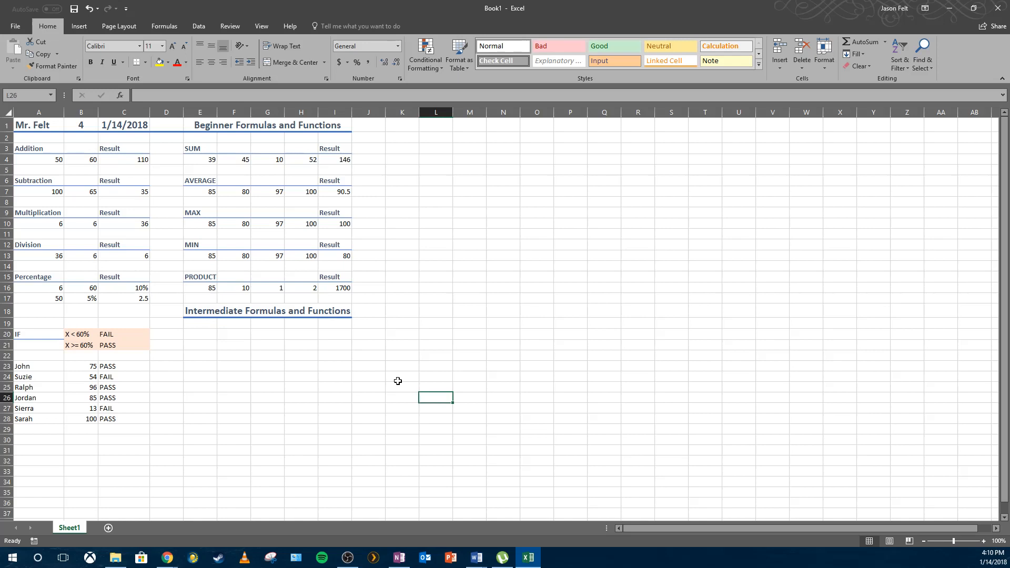
{"action": "left_click", "coordinate": [203, 334]}
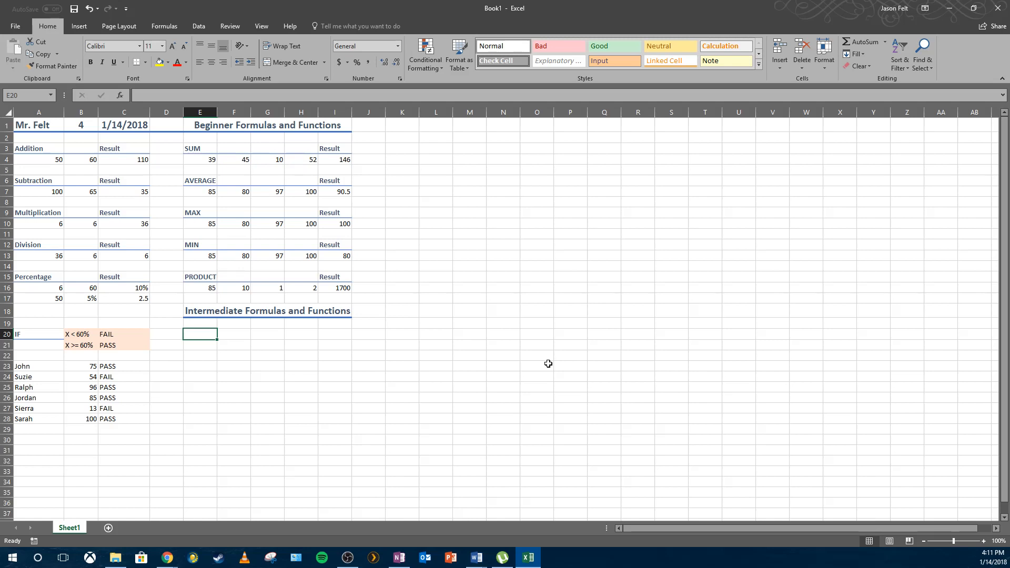
{"action": "type", "text": "PMT"}
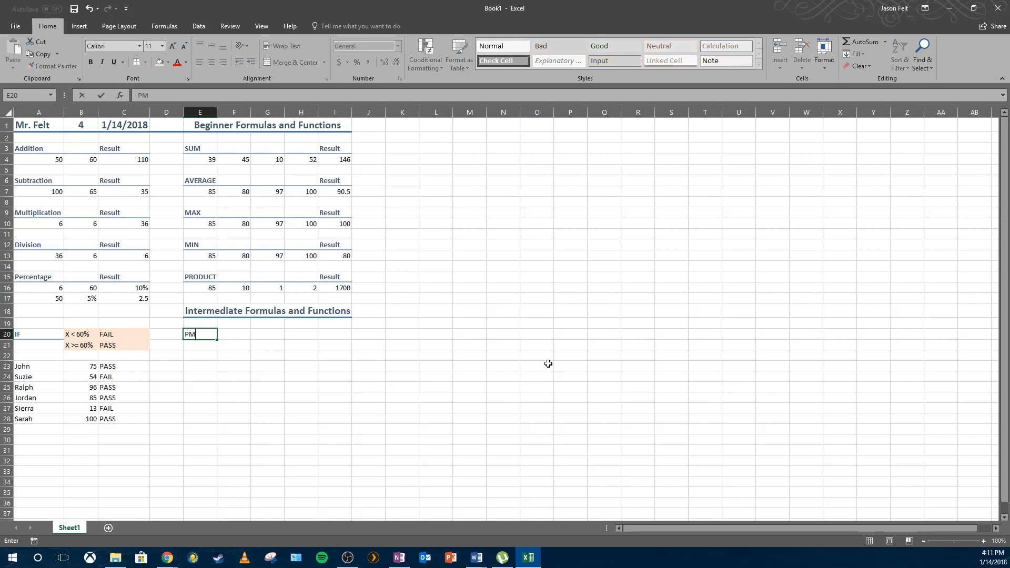
{"action": "key", "text": "Return"}
Enter the loan amount $25,530 in G20.
{"action": "key", "text": "Up"}
{"action": "key", "text": "Right"}
{"action": "key", "text": "Right"}
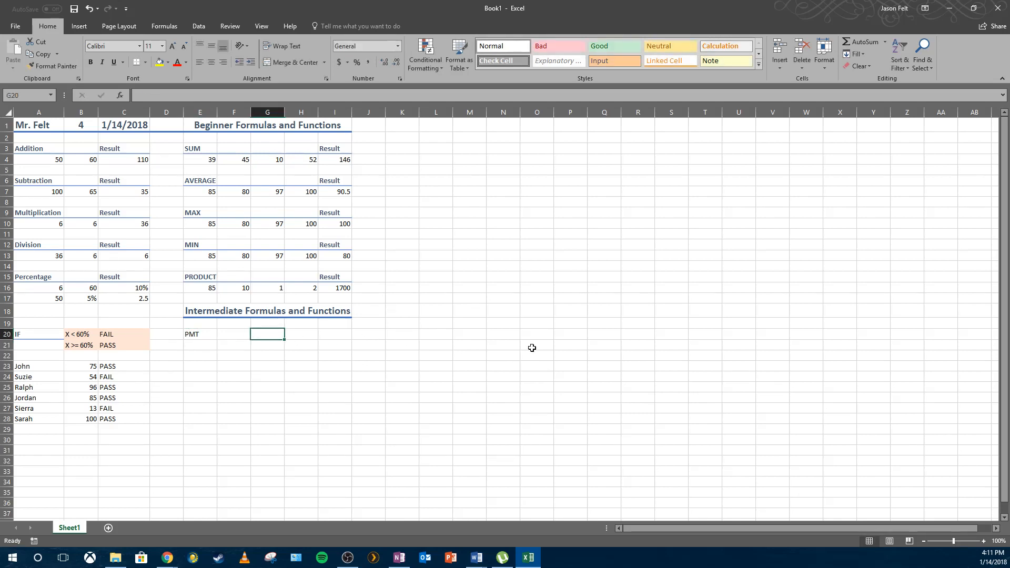
{"action": "type", "text": "$2"}
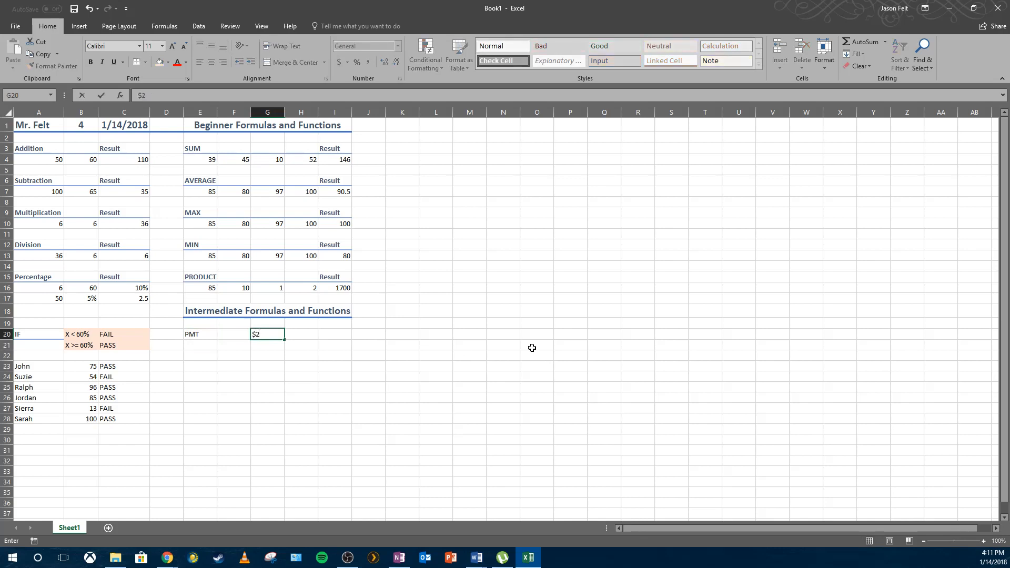
{"action": "type", "text": "5,530"}
{"action": "key", "text": "Return"}
Enter the loan term 5 years in H20.
{"action": "key", "text": "Up"}
{"action": "key", "text": "Right"}
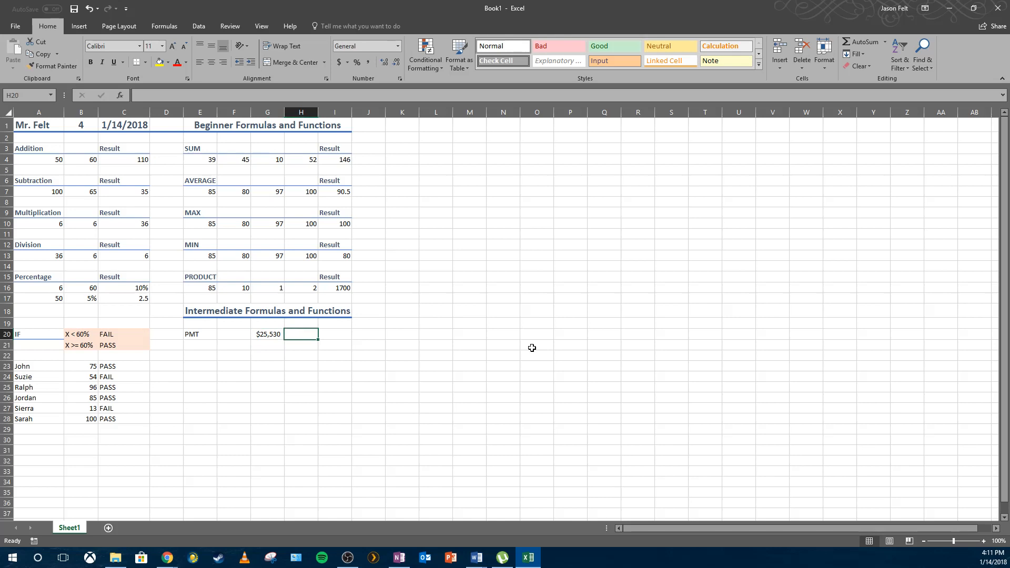
{"action": "type", "text": "5 years"}
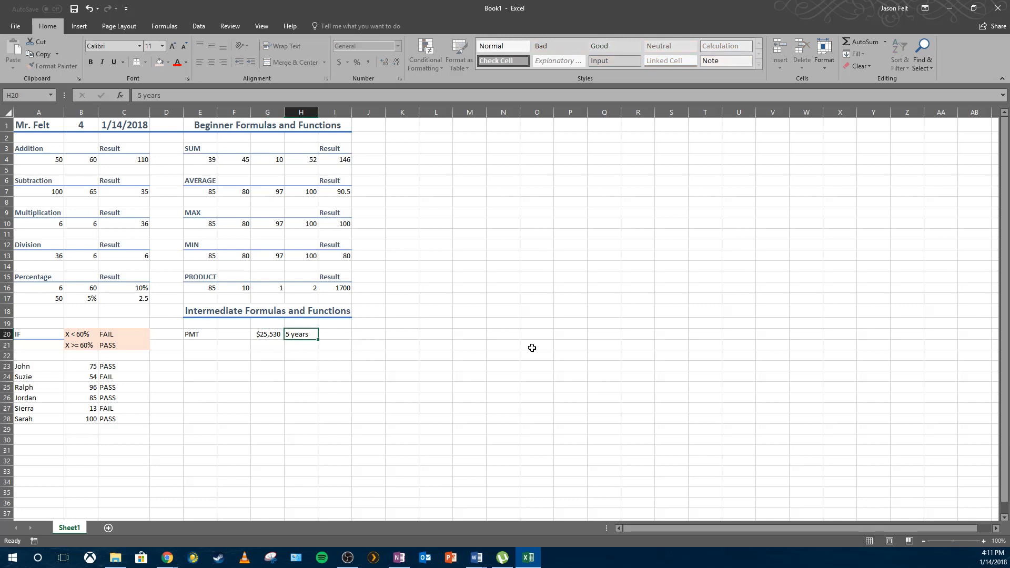
{"action": "key", "text": "Return"}
Enter the number of payments 60 in I20.
{"action": "key", "text": "Right"}
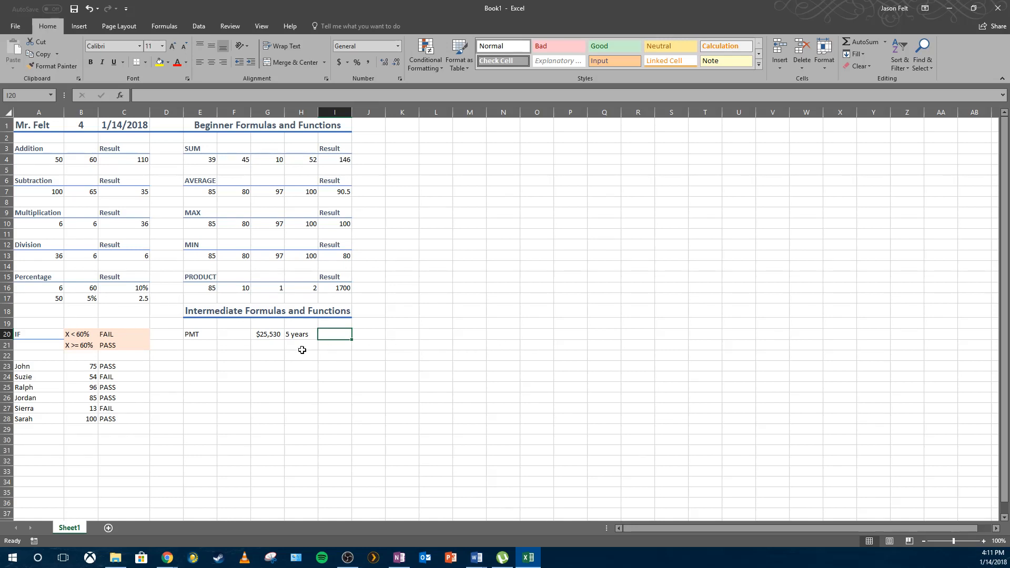
{"action": "left_click", "coordinate": [288, 334]}
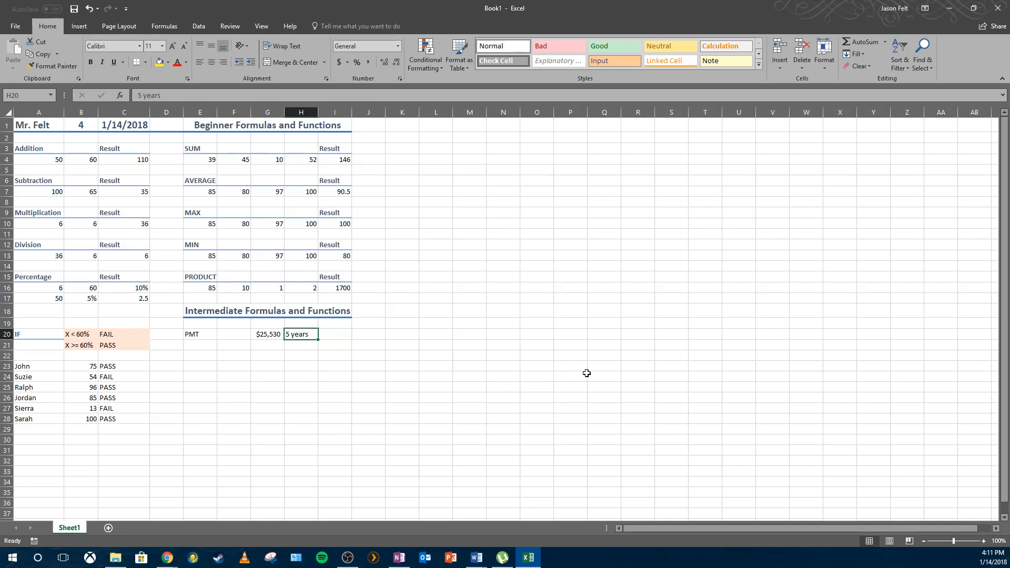
{"action": "left_click", "coordinate": [348, 335]}
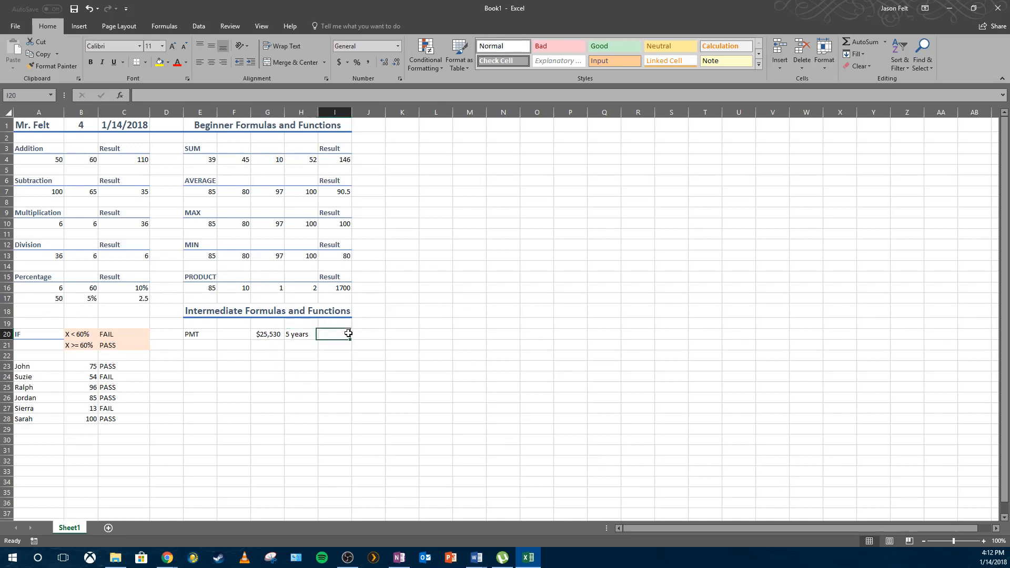
{"action": "type", "text": "60"}
{"action": "key", "text": "Return"}
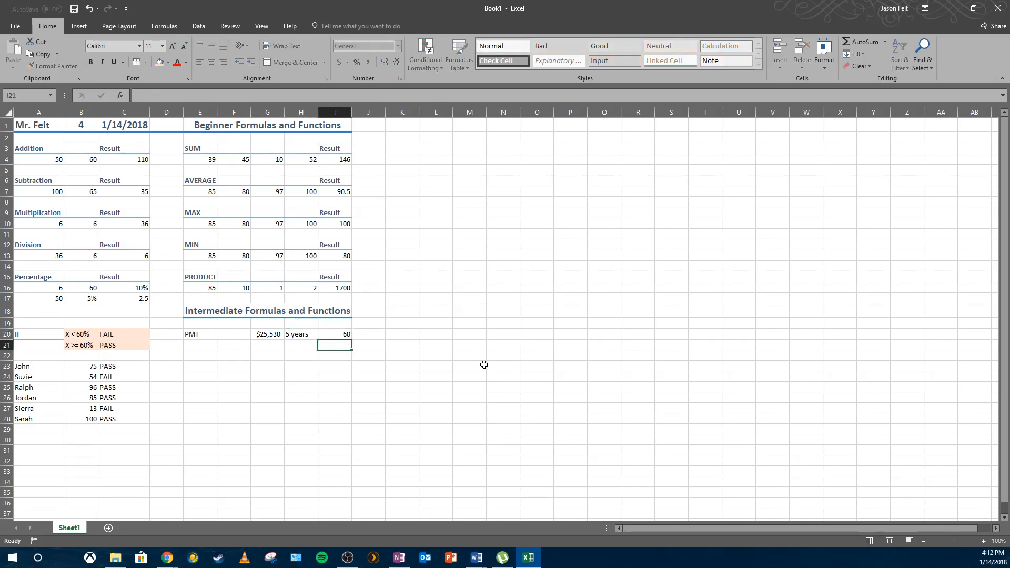
Label J20 as Payments next to the payment count.
{"action": "left_click", "coordinate": [371, 338]}
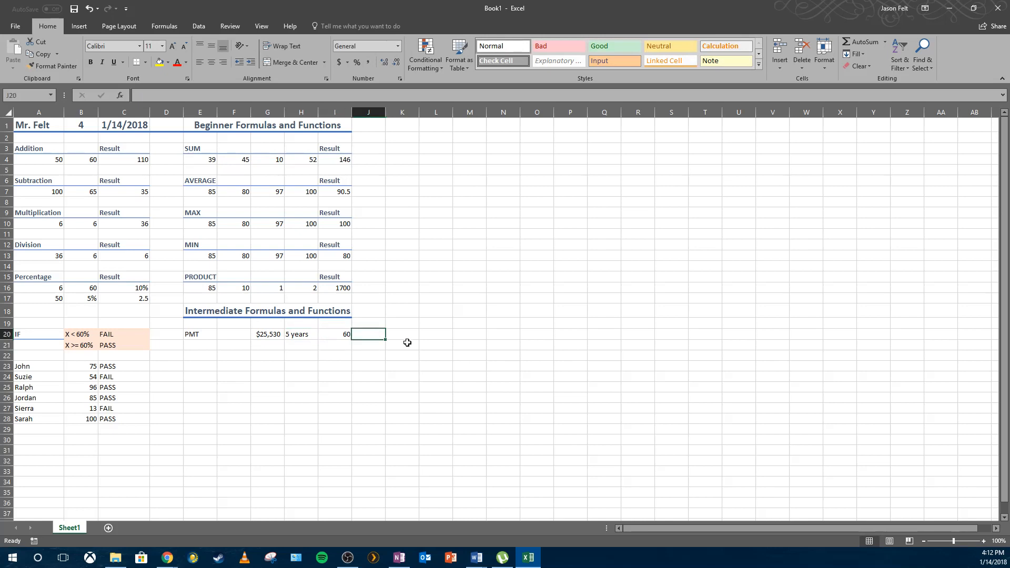
{"action": "type", "text": "Payments"}
{"action": "key", "text": "Return"}
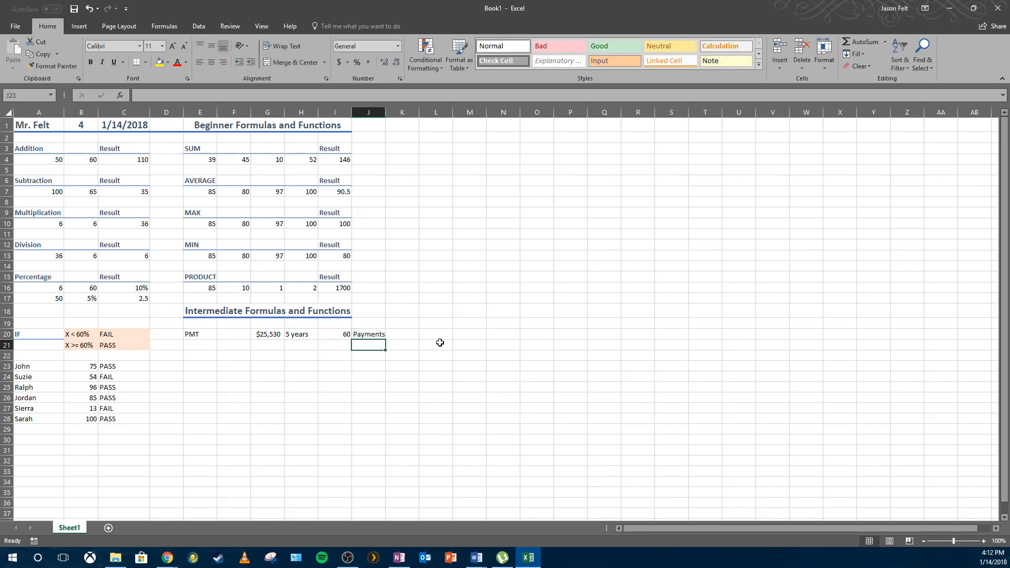
Enter the interest rate 0.06 in G21 below the loan amount.
{"action": "left_click", "coordinate": [268, 346]}
{"action": "type", "text": "="}
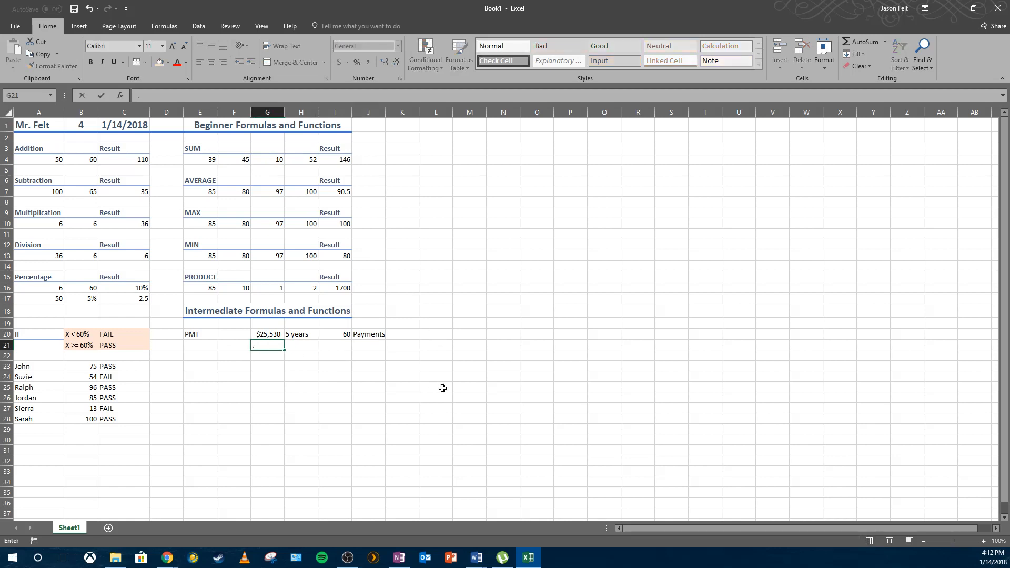
{"action": "type", "text": "06"}
{"action": "key", "text": "Return"}
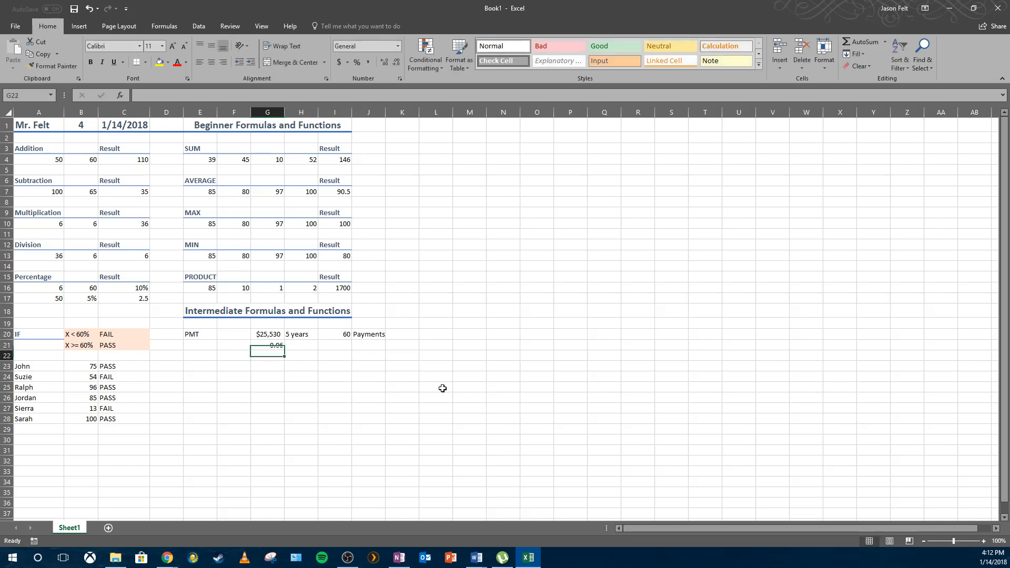
Enter the present value 25,530 in H21 and the future value 0 in I21.
{"action": "left_click", "coordinate": [307, 345]}
{"action": "left_click", "coordinate": [335, 348]}
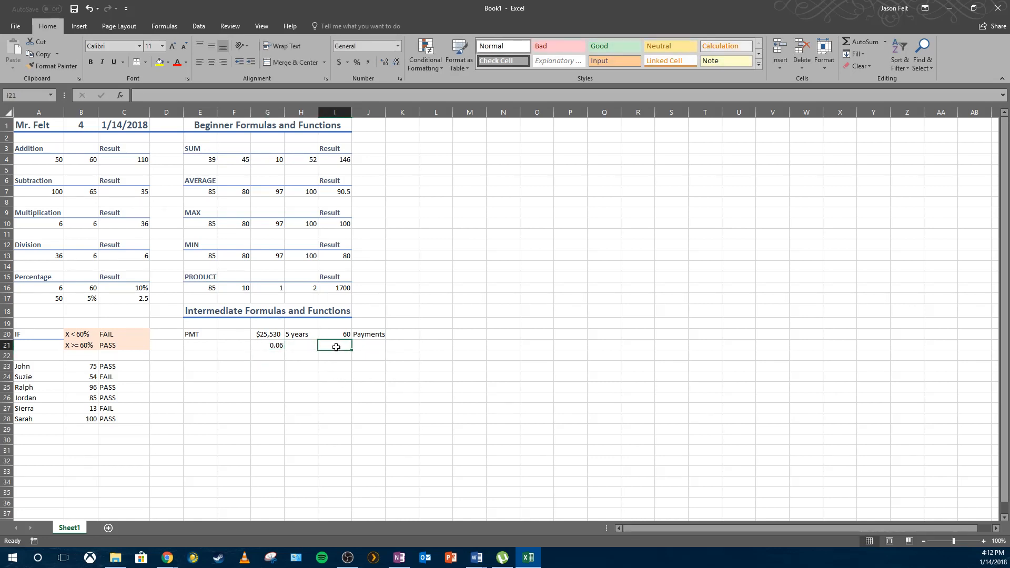
{"action": "left_click", "coordinate": [310, 345]}
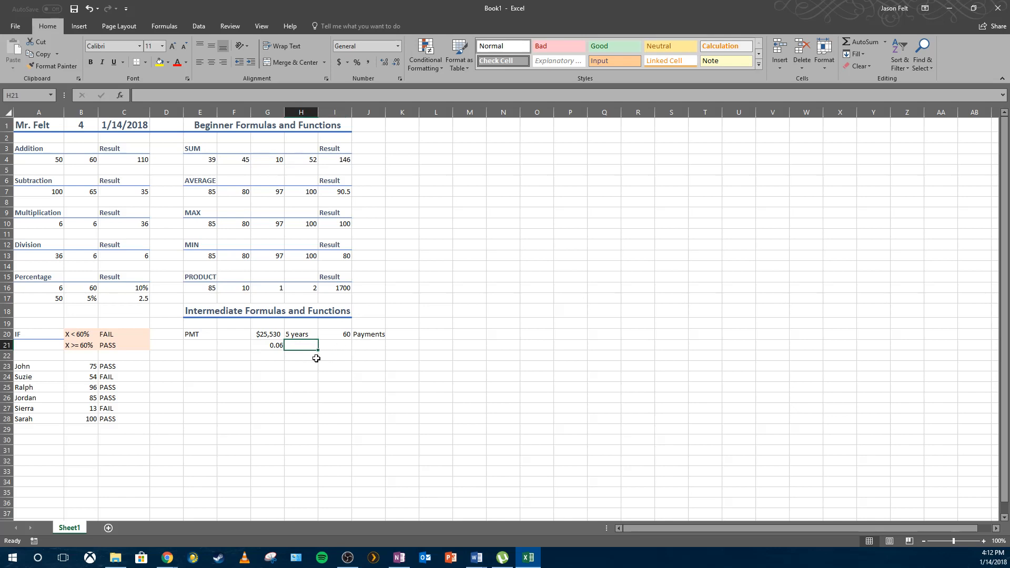
{"action": "type", "text": "25,"}
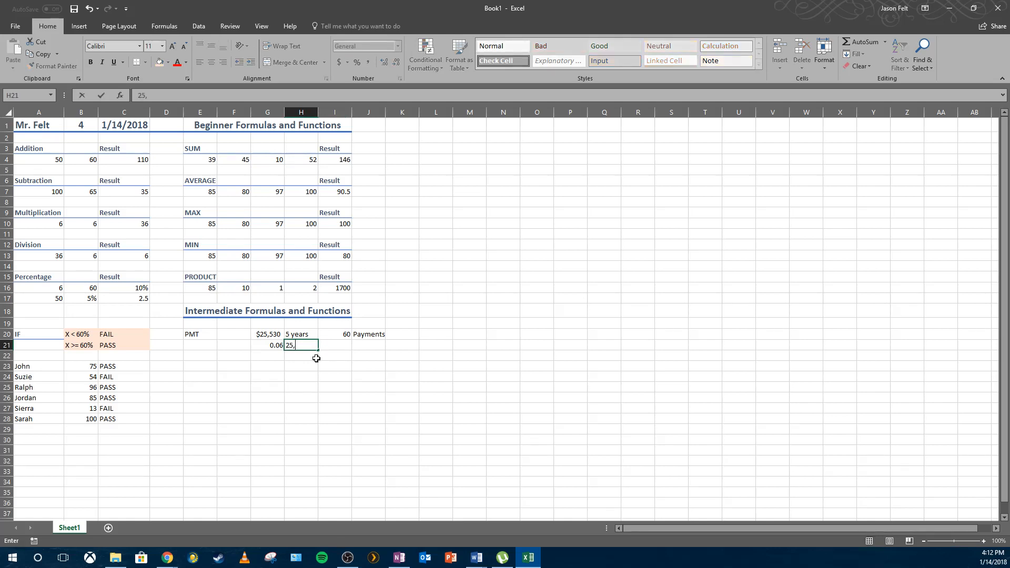
{"action": "type", "text": "530"}
{"action": "key", "text": "ctrl+Return"}
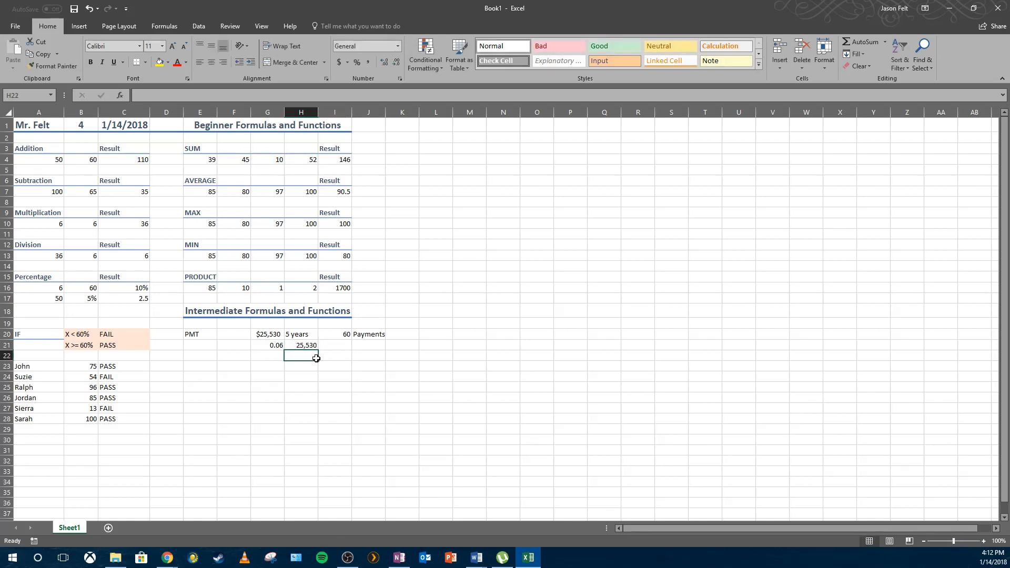
{"action": "key", "text": "Right"}
{"action": "type", "text": "0"}
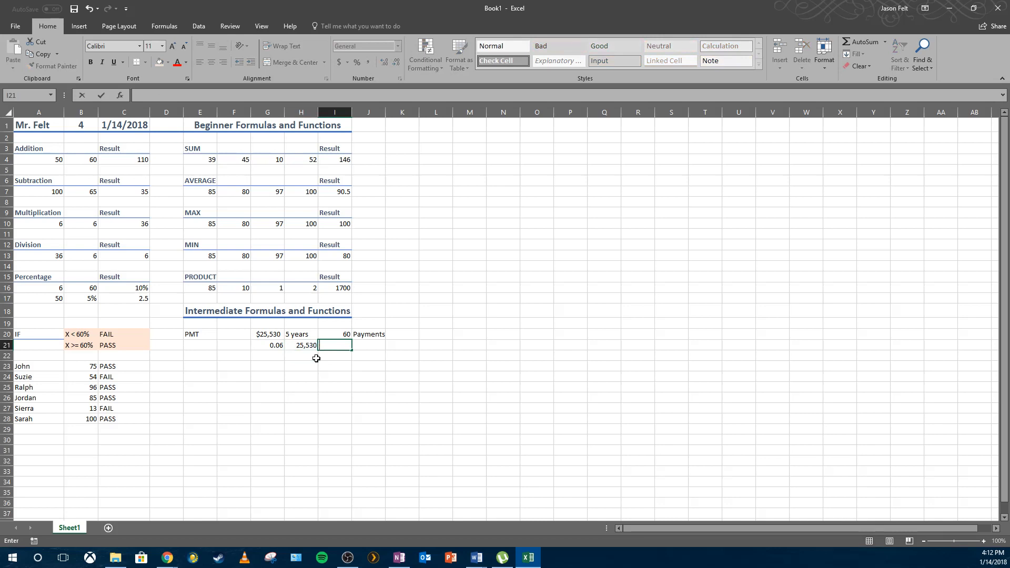
{"action": "key", "text": "Return"}
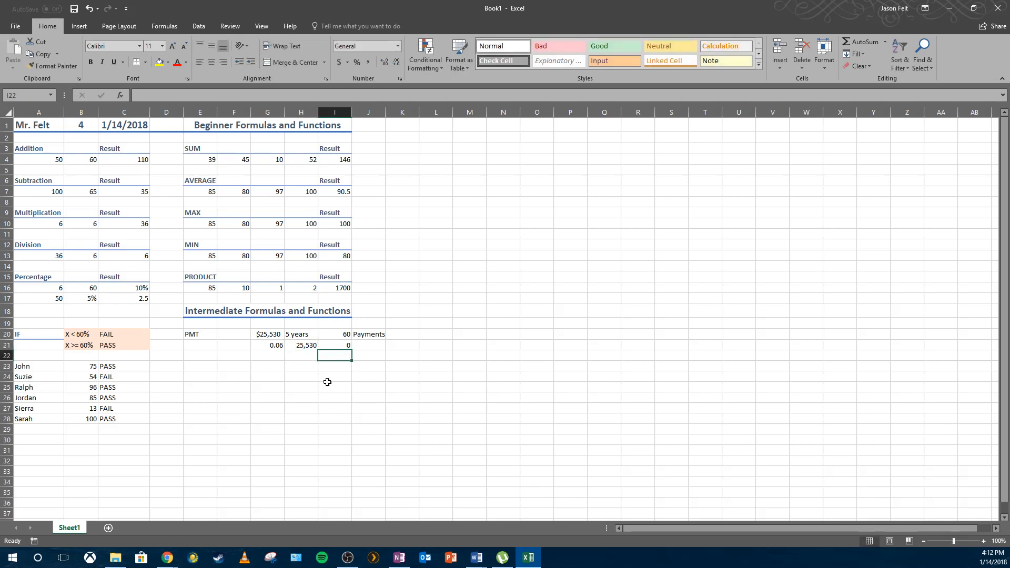
Label E23 as Monthly Payment below the PMT inputs.
{"action": "left_click", "coordinate": [362, 334]}
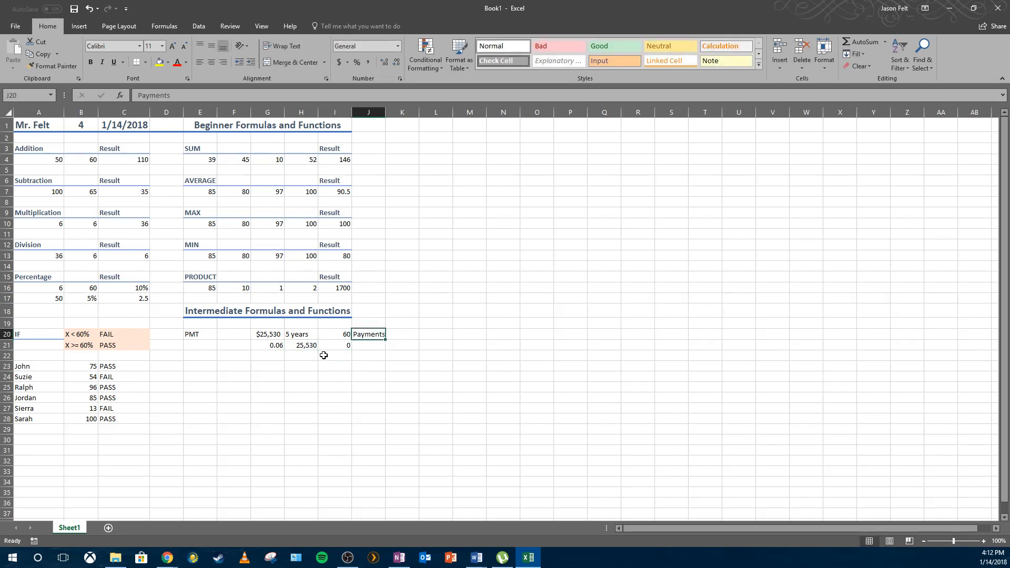
{"action": "left_click", "coordinate": [200, 362]}
{"action": "left_click_drag", "start_coordinate": [266, 338], "coordinate": [383, 351]}
{"action": "left_click", "coordinate": [359, 347]}
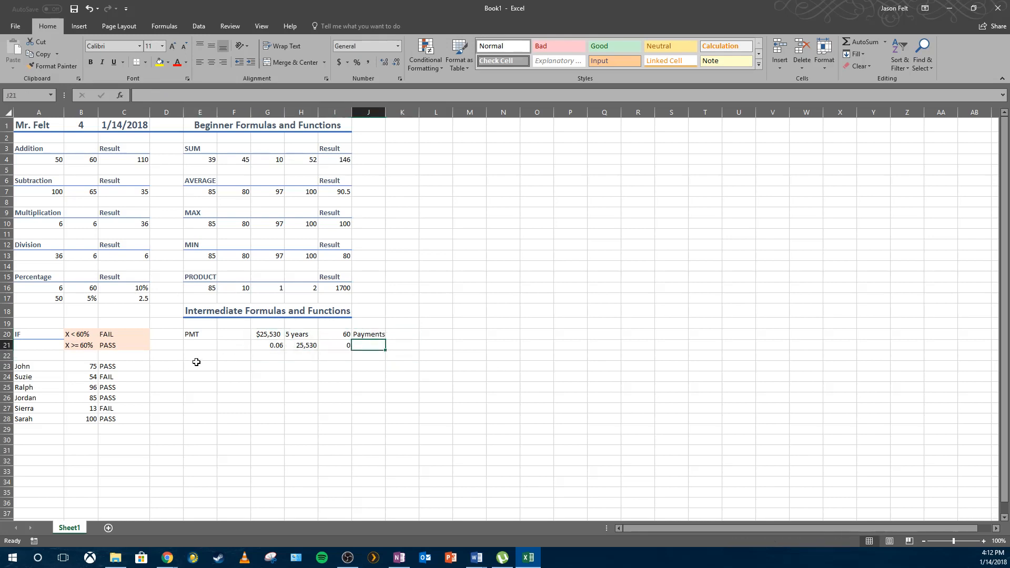
{"action": "left_click", "coordinate": [196, 364]}
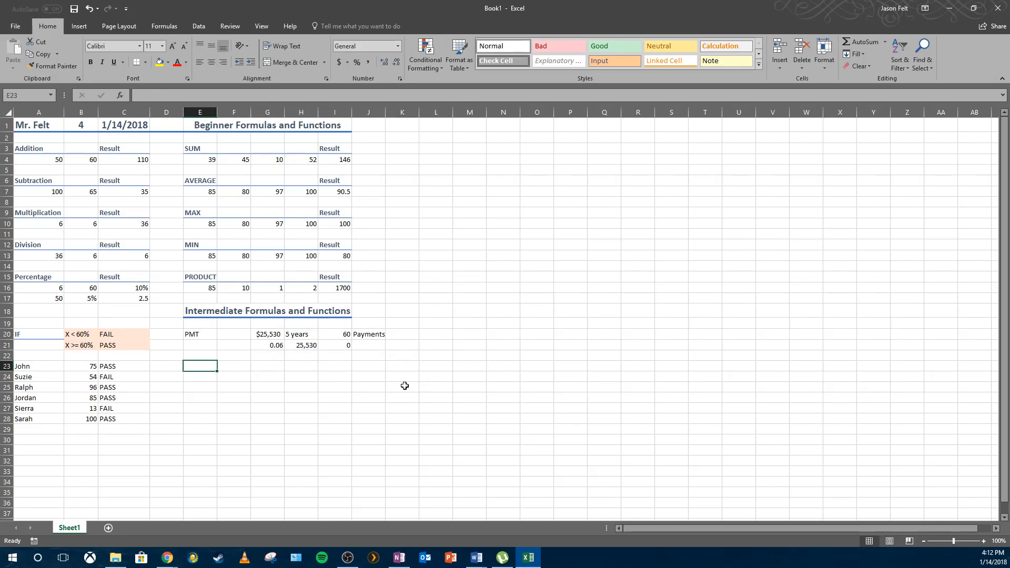
{"action": "type", "text": "Monthly Payment"}
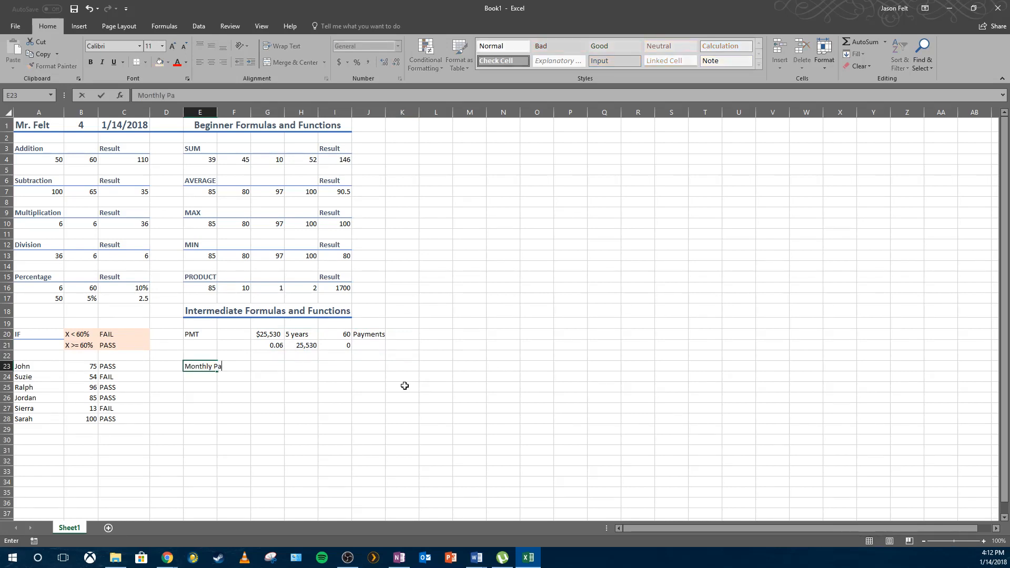
{"action": "key", "text": "Return"}
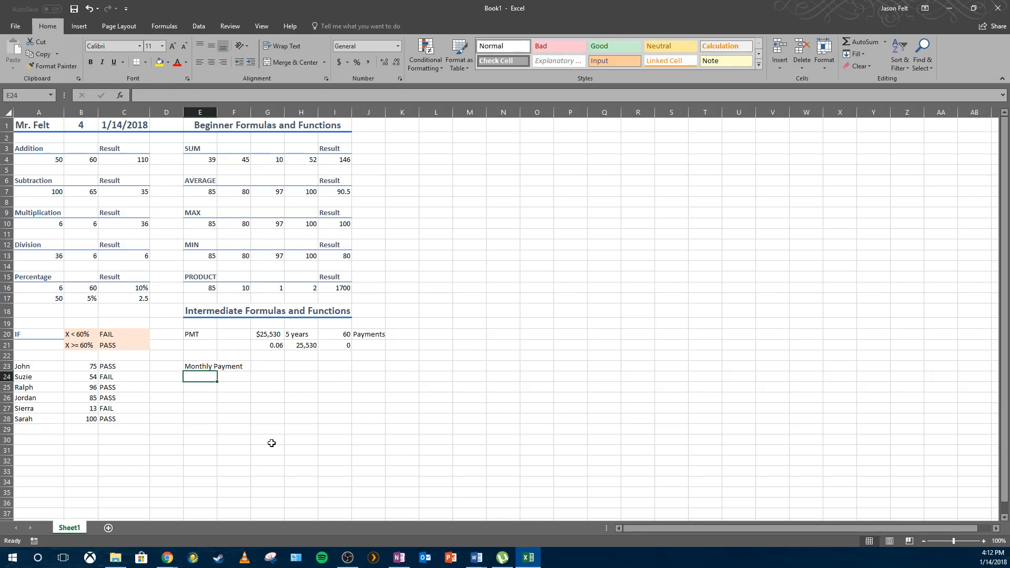
Merge and center the Monthly Payment label across E23 and F23.
{"action": "left_click", "coordinate": [297, 421]}
{"action": "left_click", "coordinate": [298, 367]}
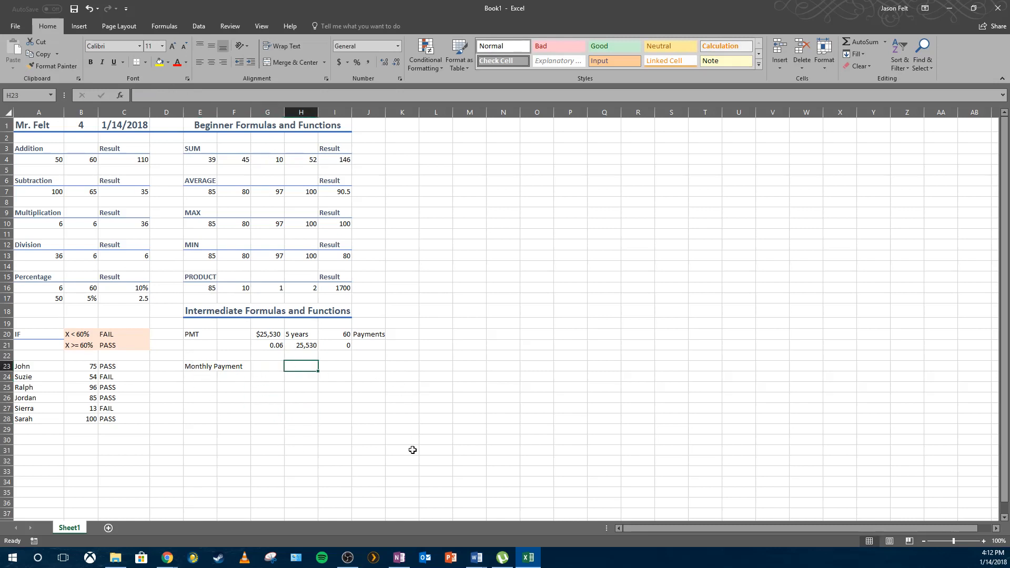
{"action": "left_click_drag", "start_coordinate": [200, 364], "coordinate": [234, 367]}
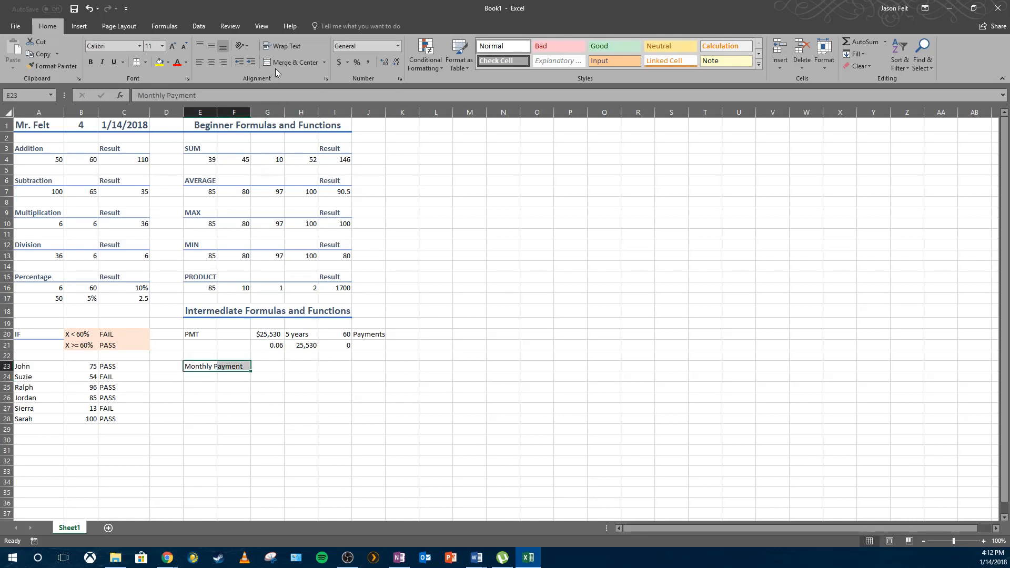
{"action": "left_click", "coordinate": [294, 62]}
Insert the PMT financial function into G23.
{"action": "left_click", "coordinate": [268, 368]}
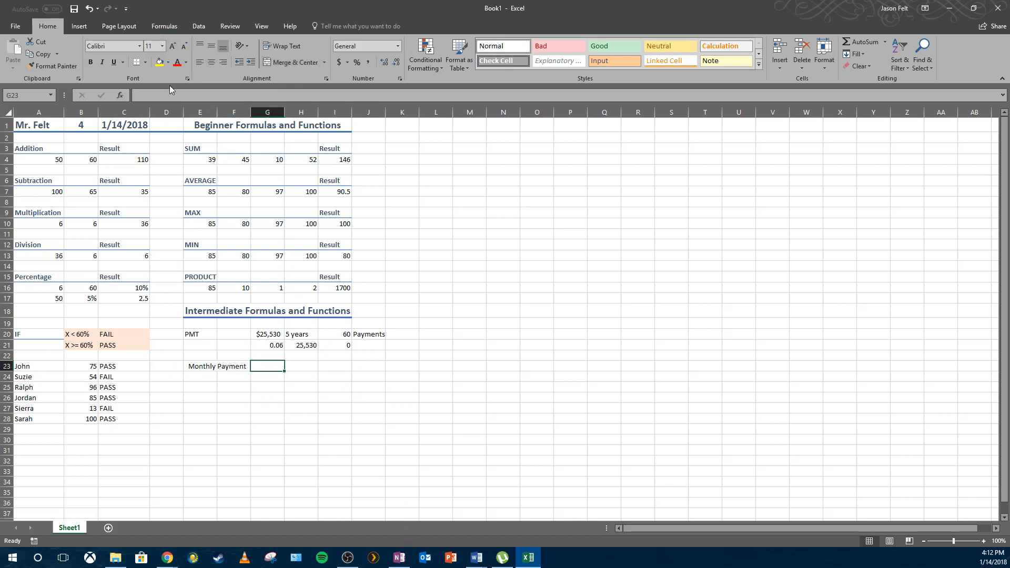
{"action": "left_click", "coordinate": [178, 30]}
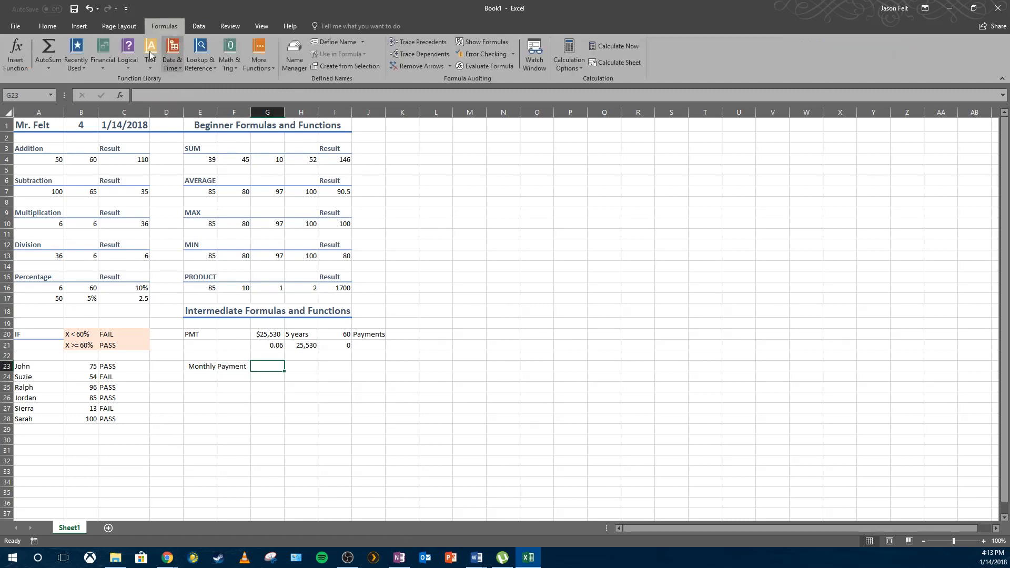
{"action": "left_click", "coordinate": [100, 62]}
{"action": "scroll", "coordinate": [132, 181], "scroll_direction": "down", "scroll_amount": 5}
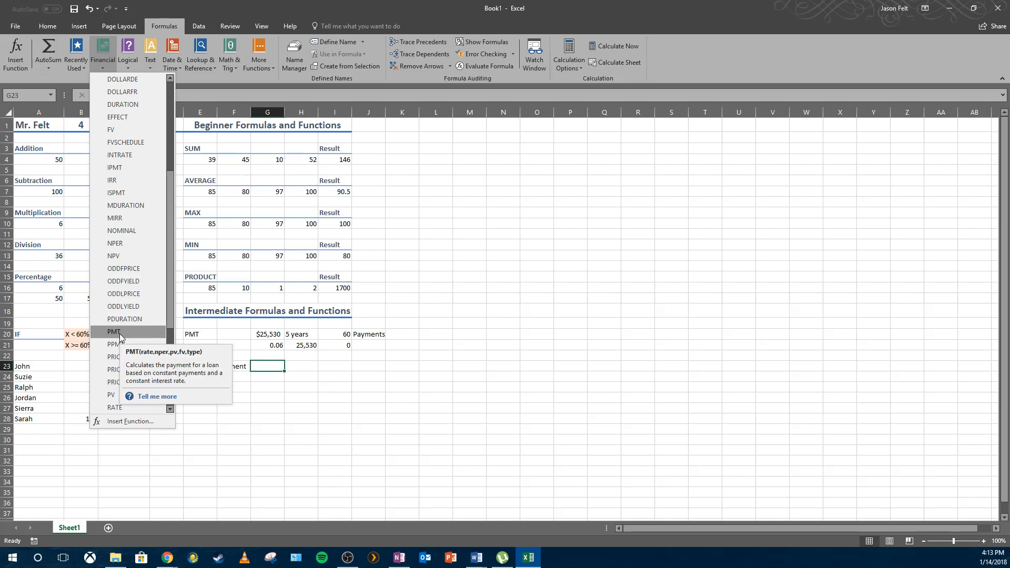
{"action": "left_click", "coordinate": [119, 333]}
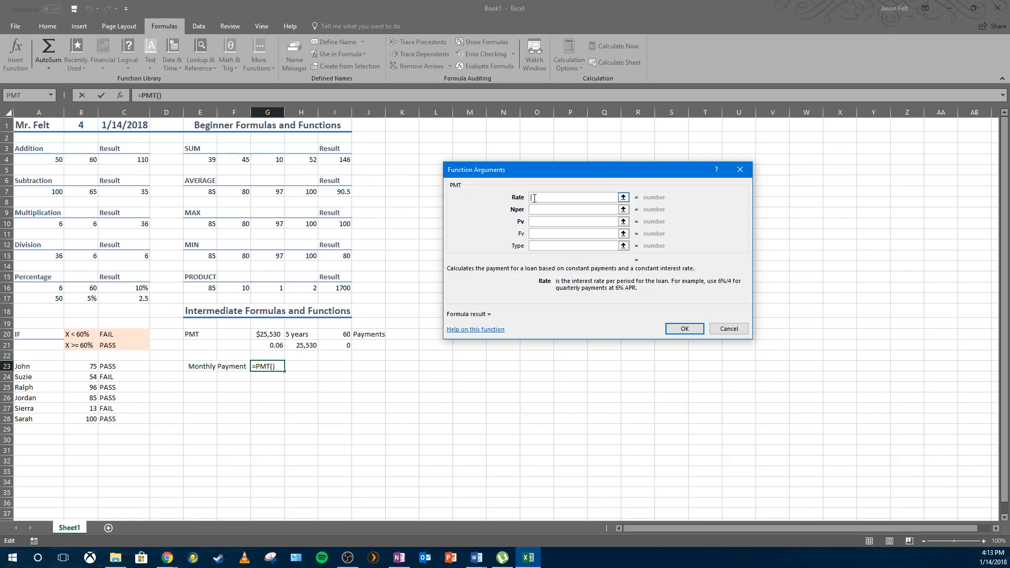
{"action": "type", "text": ".06"}
{"action": "left_click", "coordinate": [542, 208]}
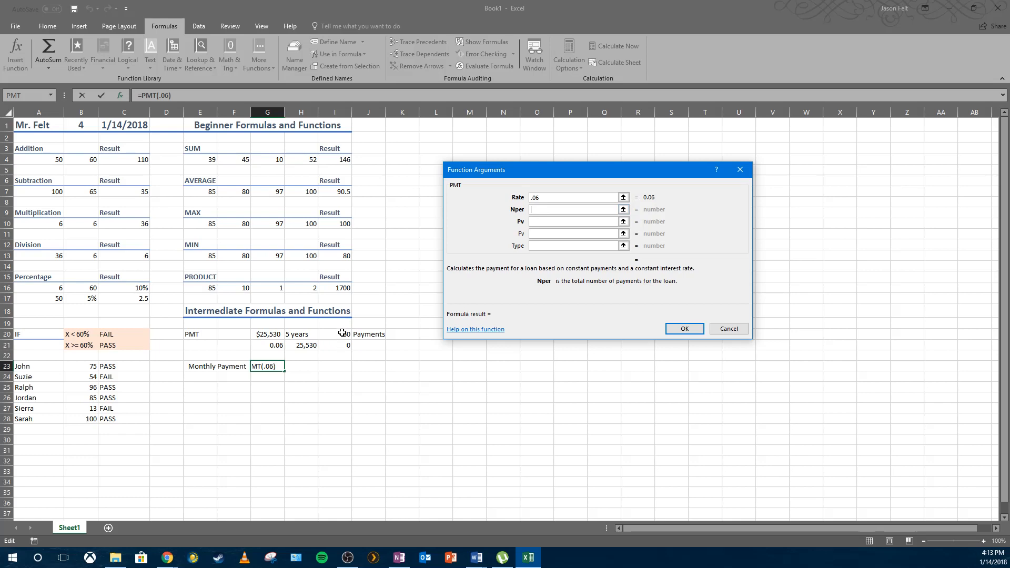
Set the PMT Rate argument to cell G21 and the Nper argument to cell I20.
{"action": "left_click", "coordinate": [550, 198]}
{"action": "left_click_drag", "start_coordinate": [550, 198], "coordinate": [498, 197]}
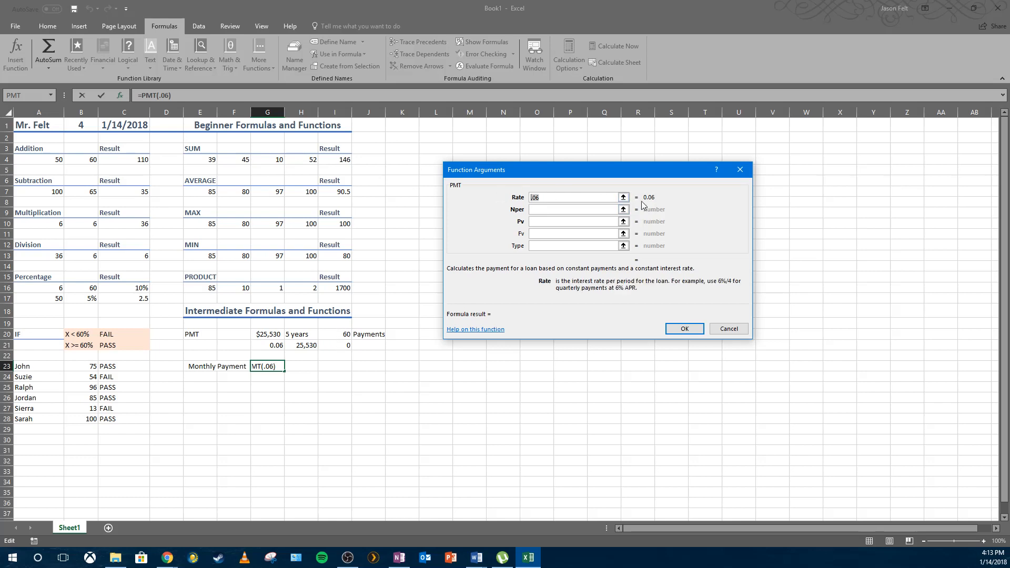
{"action": "key", "text": "BackSpace"}
{"action": "left_click", "coordinate": [270, 345]}
{"action": "key", "text": "Tab"}
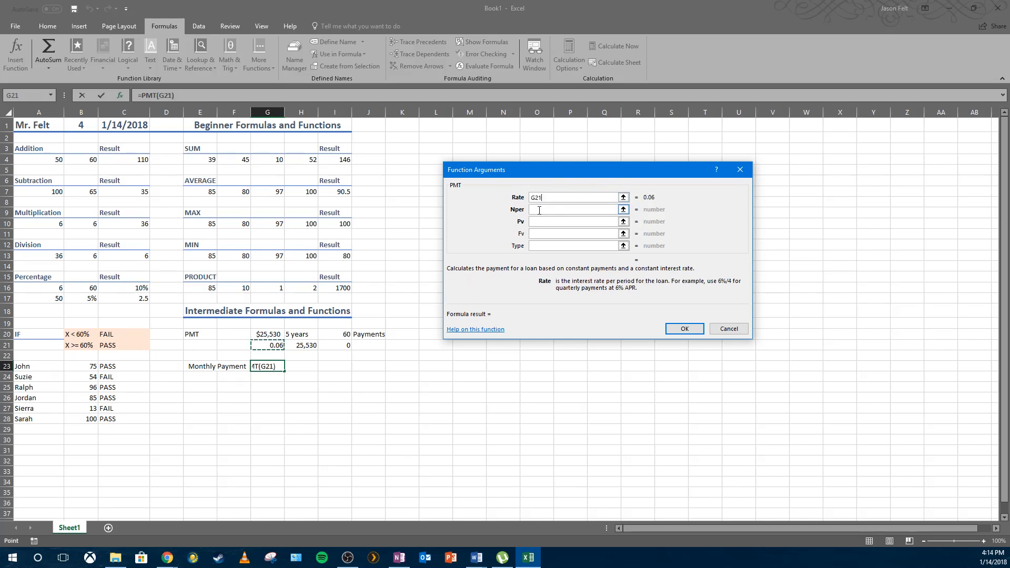
{"action": "left_click", "coordinate": [335, 335]}
Set the PMT Pv argument to cell H21 and the Fv argument to cell I21.
{"action": "left_click", "coordinate": [534, 222]}
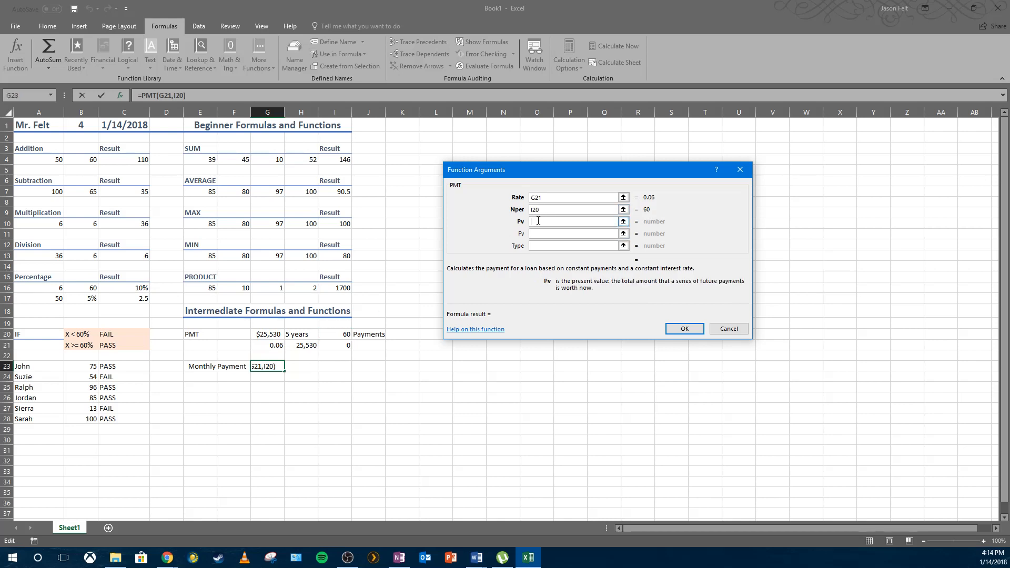
{"action": "left_click", "coordinate": [304, 347]}
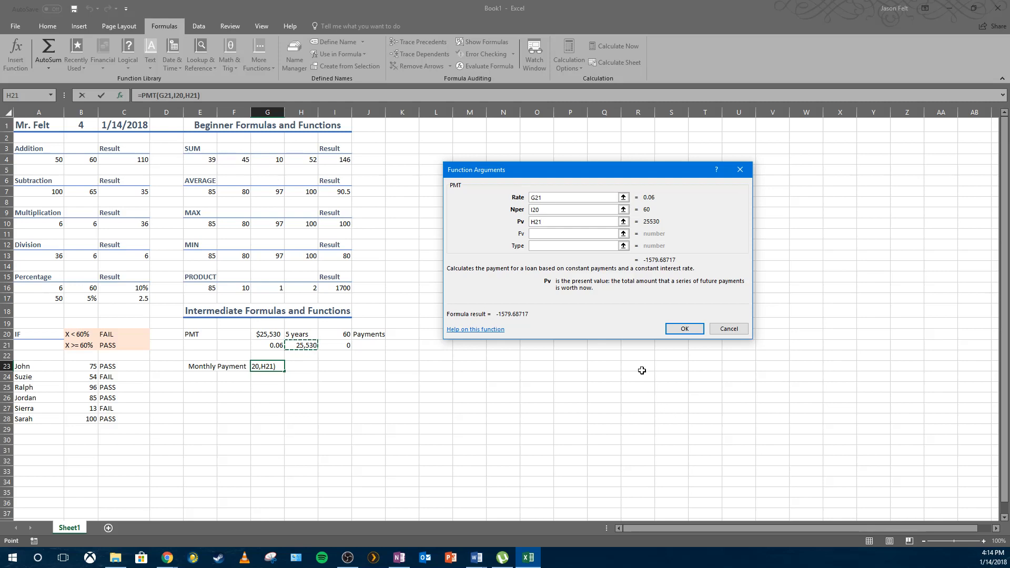
{"action": "left_click", "coordinate": [543, 234]}
{"action": "left_click", "coordinate": [341, 346]}
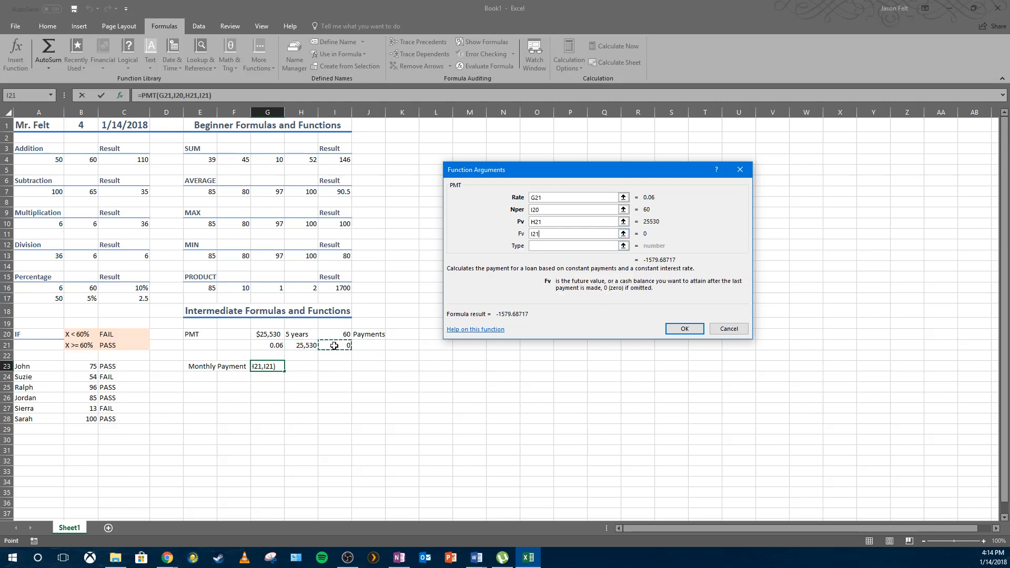
{"action": "left_click", "coordinate": [549, 209]}
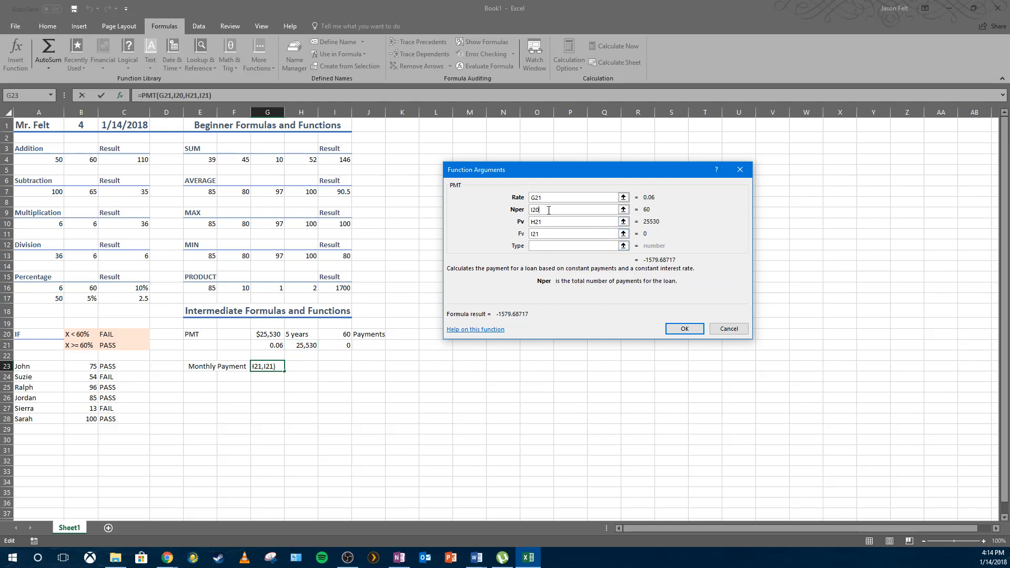
{"action": "left_click", "coordinate": [550, 221]}
{"action": "left_click", "coordinate": [551, 211]}
{"action": "left_click", "coordinate": [551, 200]}
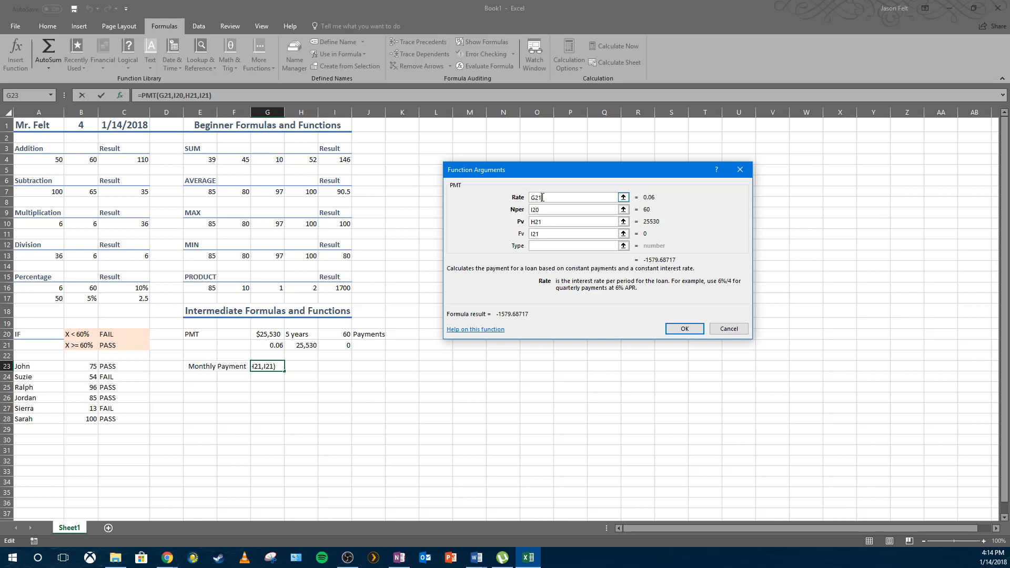
Divide the PMT Rate argument by 12 as G21/12 and confirm the function.
{"action": "type", "text": "/12"}
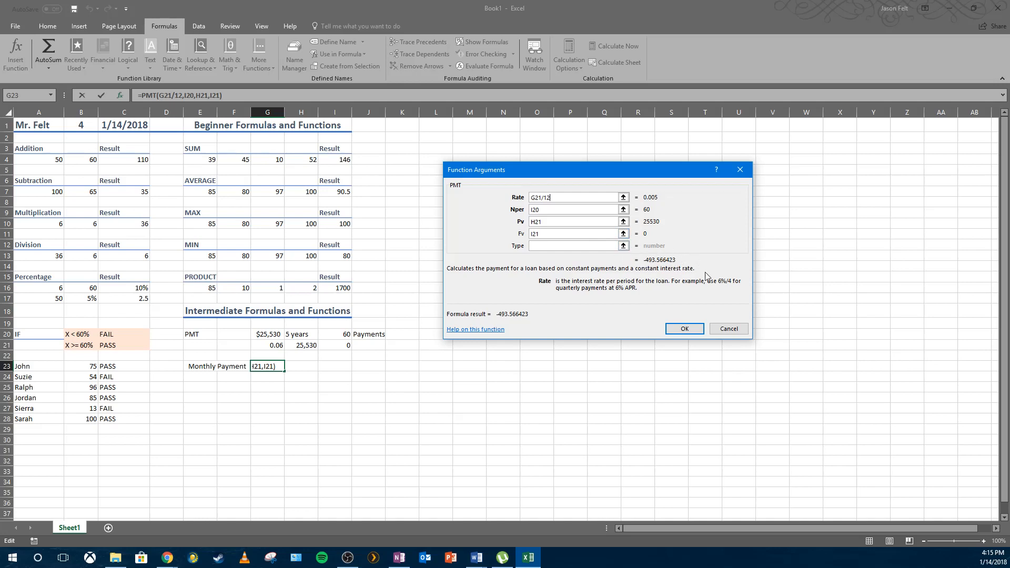
{"action": "left_click", "coordinate": [681, 330]}
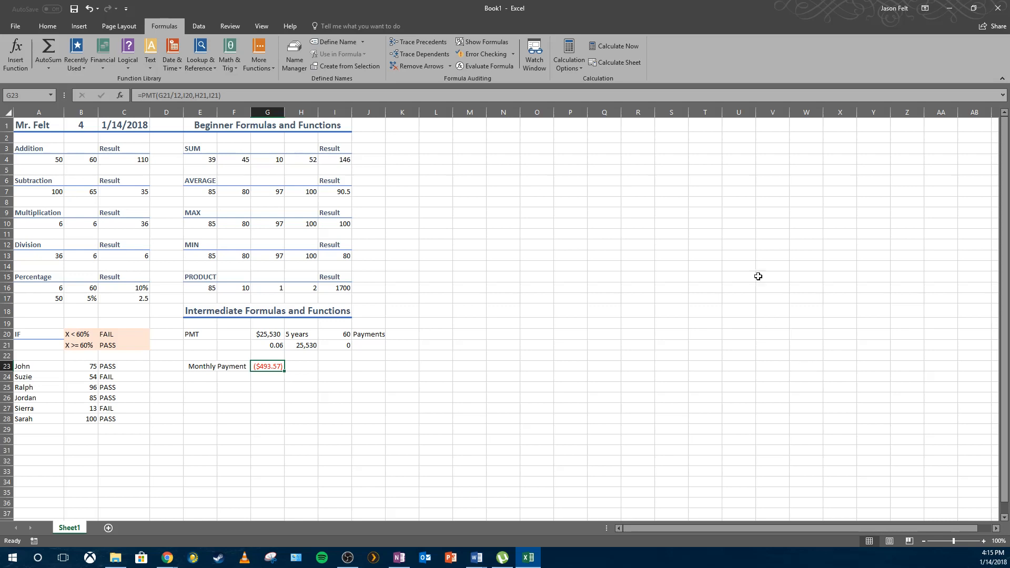
Negate the Pv reference in G23's PMT formula to -H21.
{"action": "left_click", "coordinate": [185, 95]}
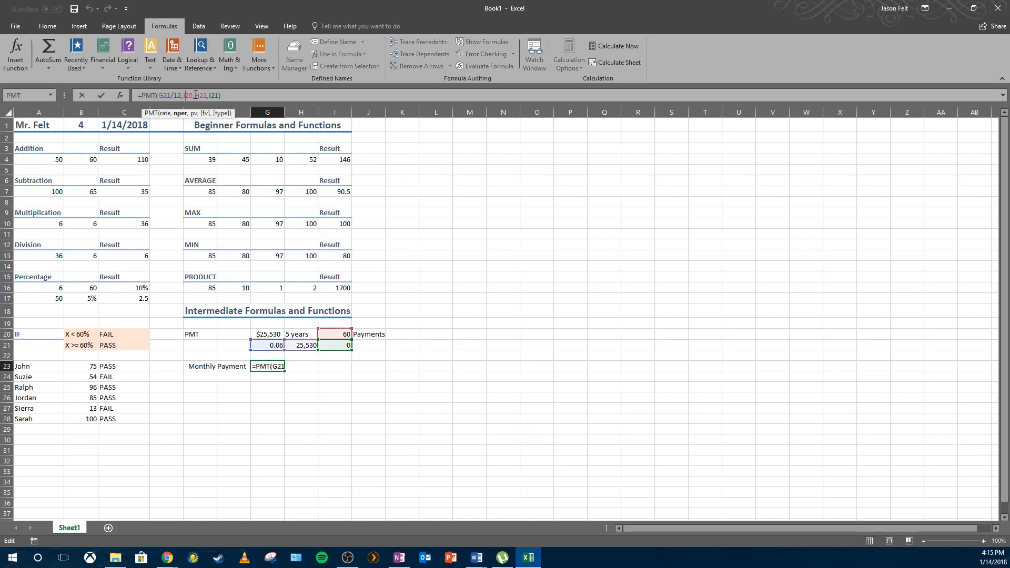
{"action": "left_click", "coordinate": [196, 95]}
{"action": "type", "text": "-"}
{"action": "key", "text": "Return"}
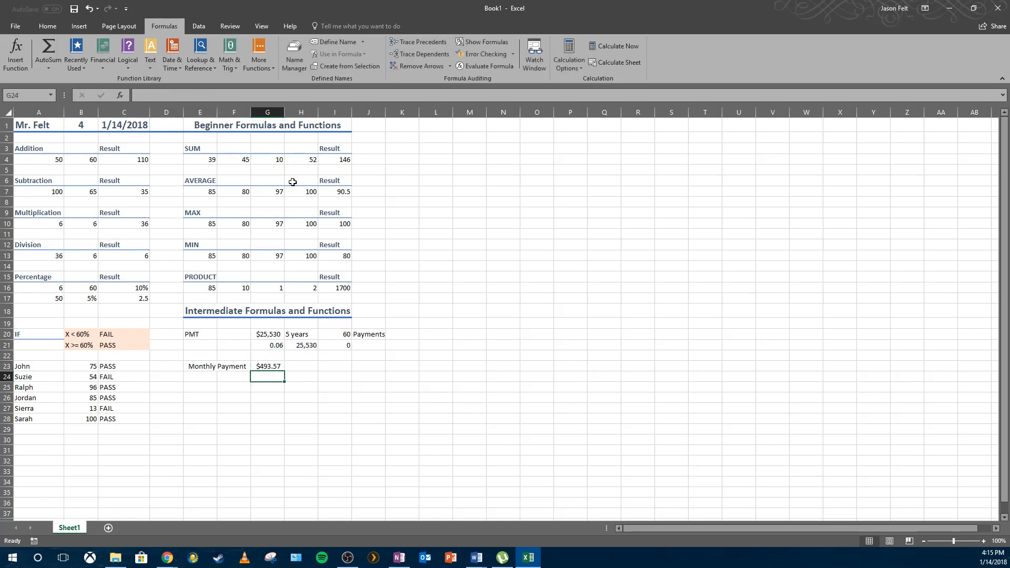
{"action": "key", "text": "Up"}
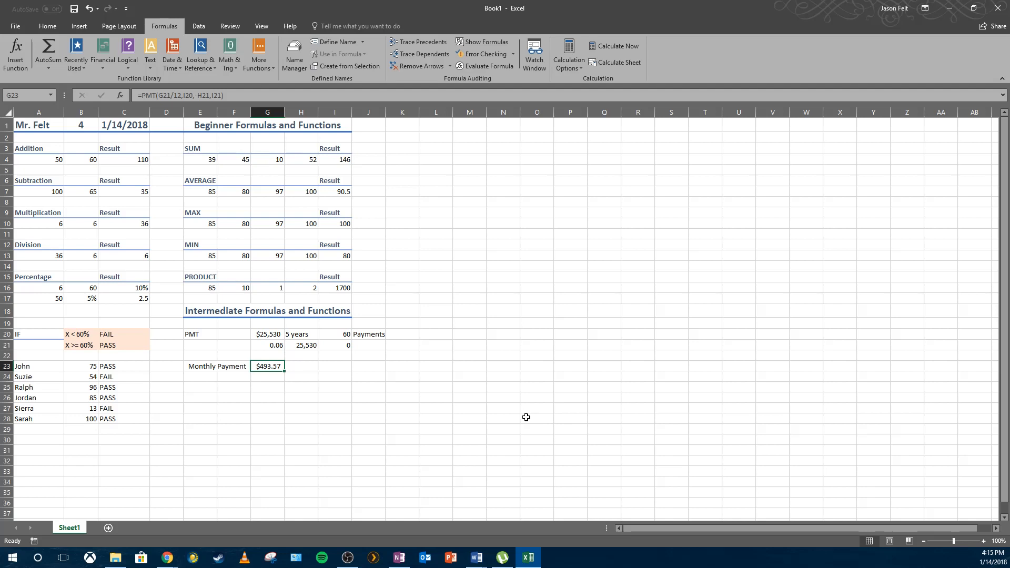
Inspect the loan input cells in rows 20 and 21 and the monthly payment cell.
{"action": "left_click", "coordinate": [302, 364]}
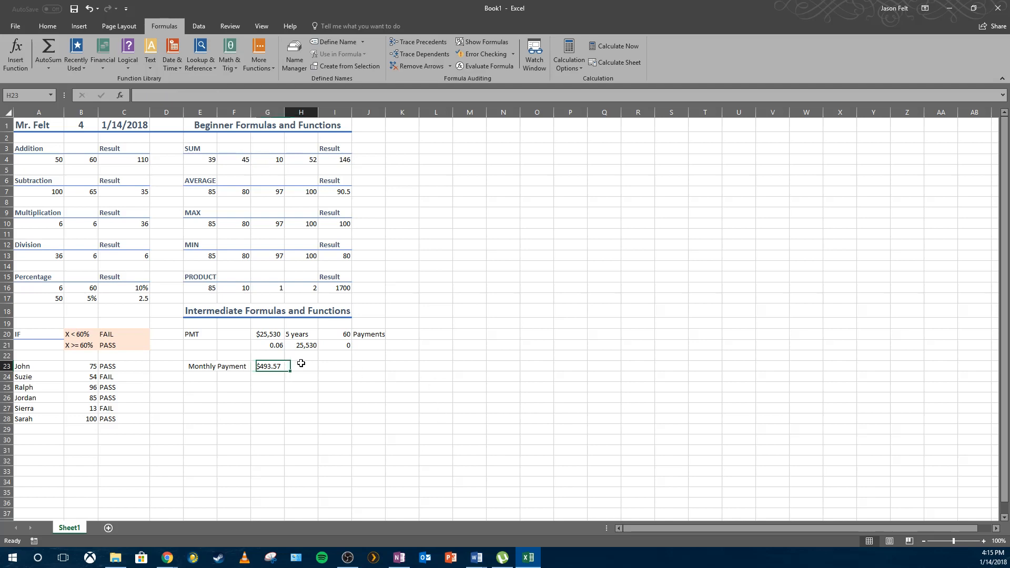
{"action": "left_click", "coordinate": [270, 335]}
{"action": "left_click", "coordinate": [301, 335]}
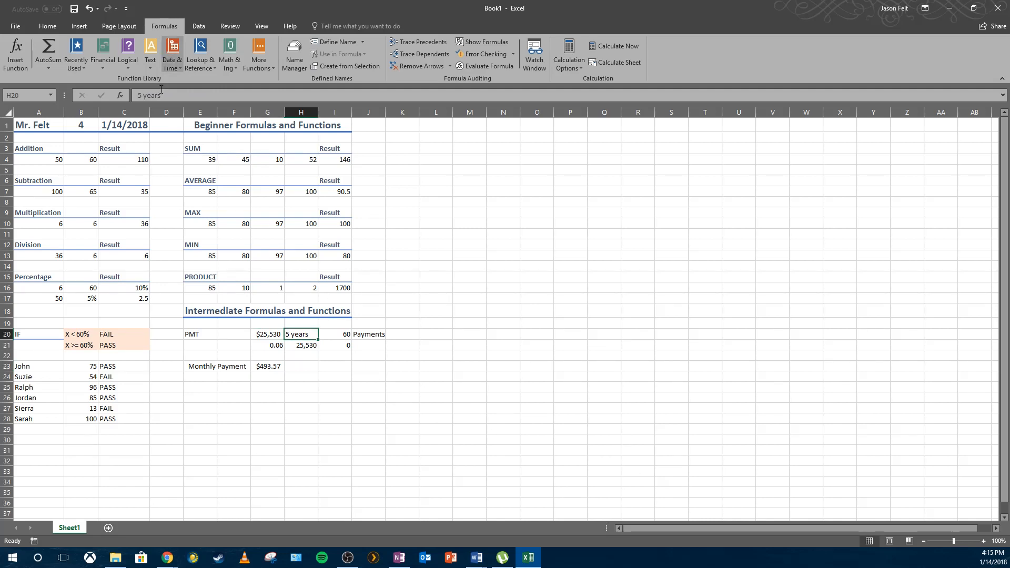
{"action": "left_click", "coordinate": [138, 95]}
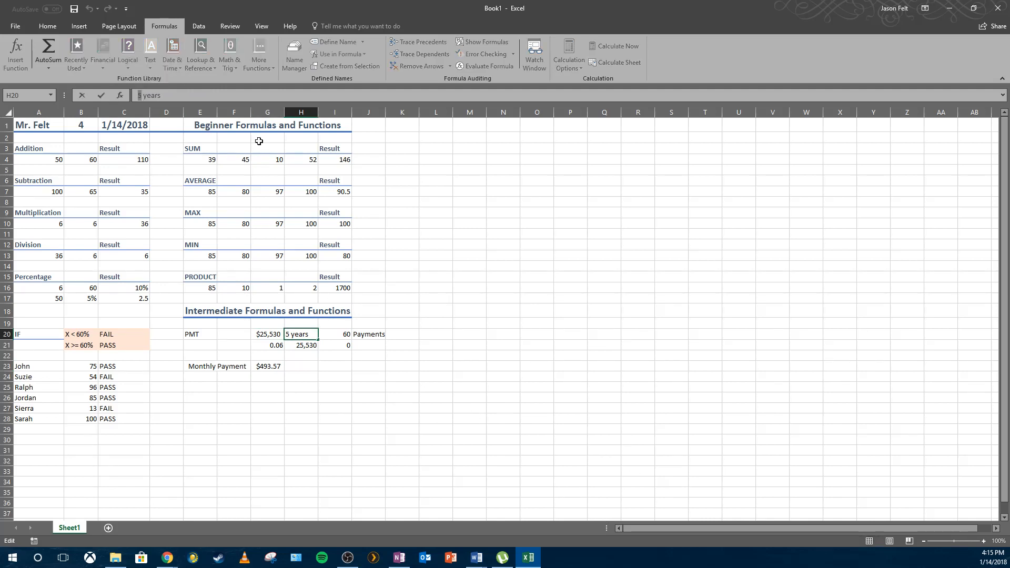
{"action": "left_click", "coordinate": [477, 310]}
{"action": "left_click", "coordinate": [345, 334]}
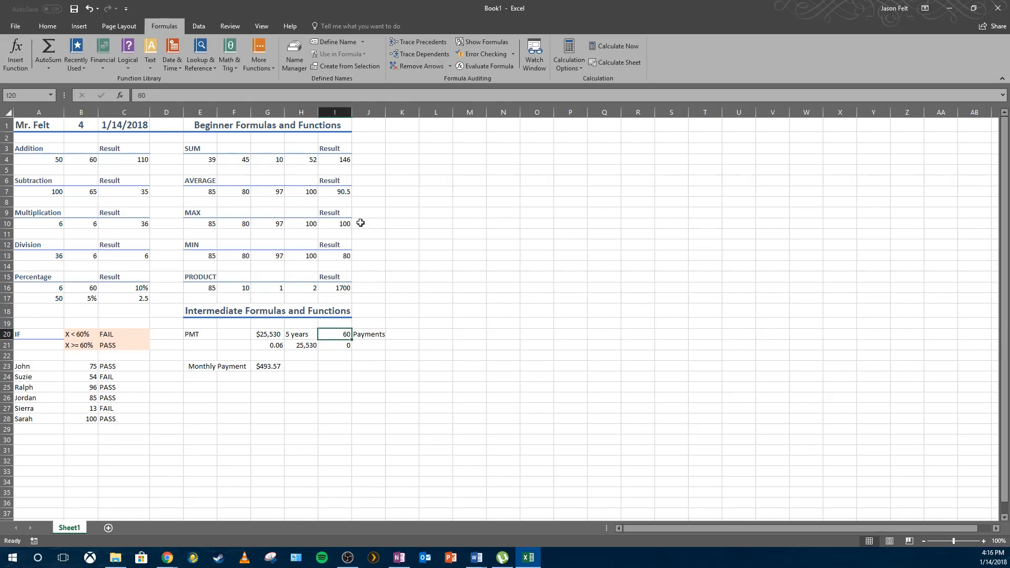
Change the payment count in I20 to 72, then undo the change.
{"action": "type", "text": "72"}
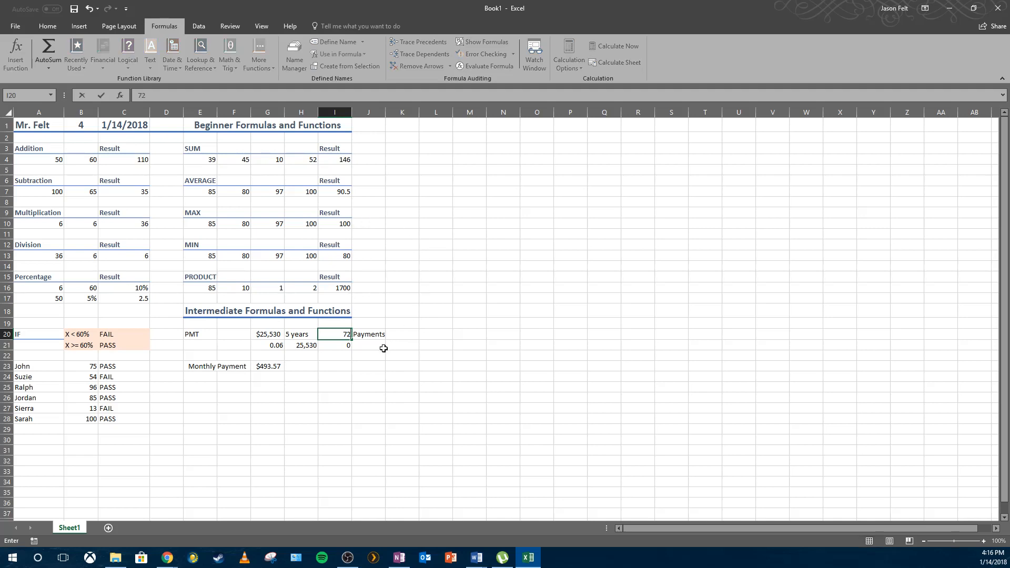
{"action": "left_click", "coordinate": [403, 365]}
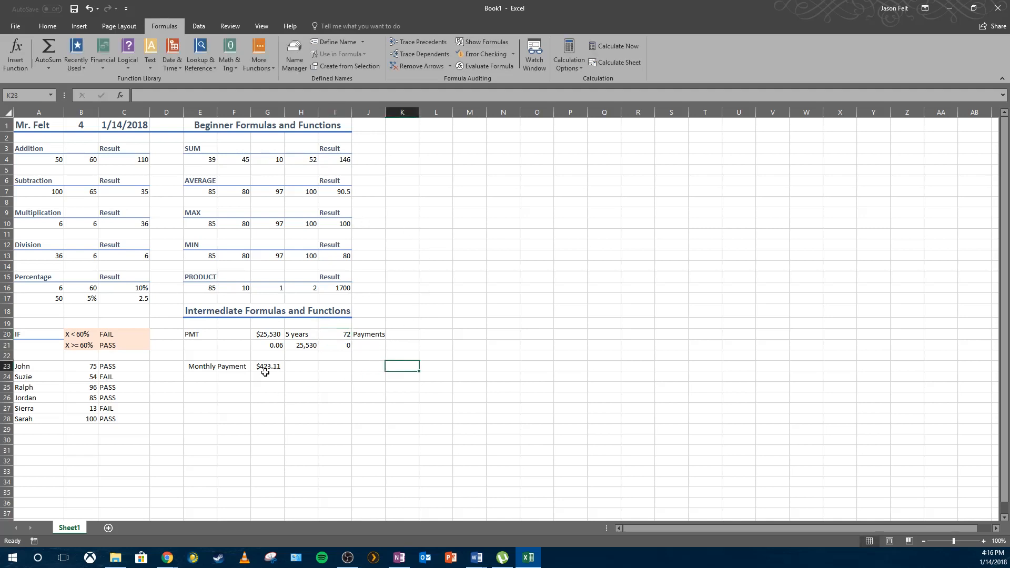
{"action": "left_click", "coordinate": [90, 9]}
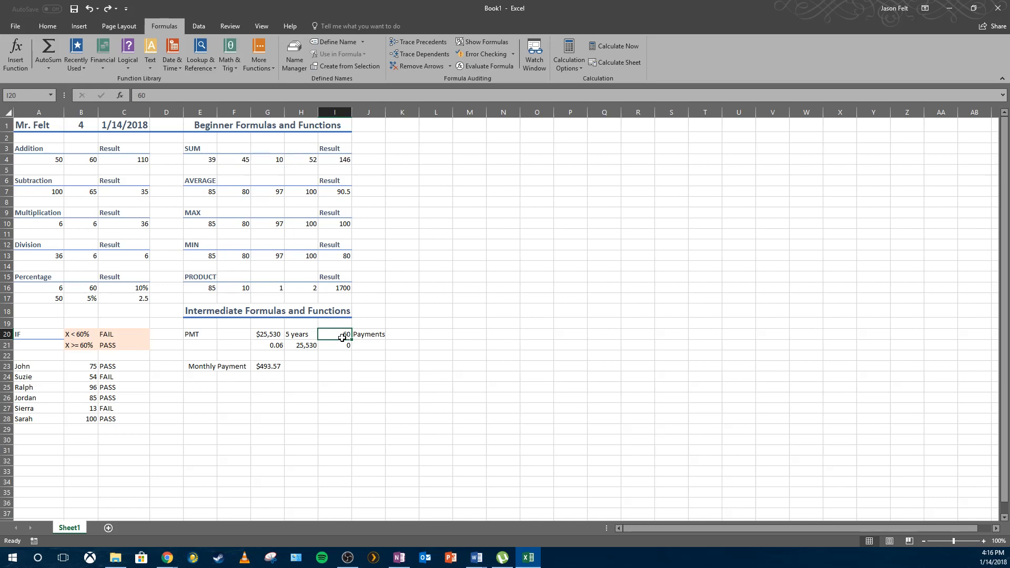
Enter a second loan of 45,645 in G25 and 7 years in H25.
{"action": "left_click", "coordinate": [440, 376]}
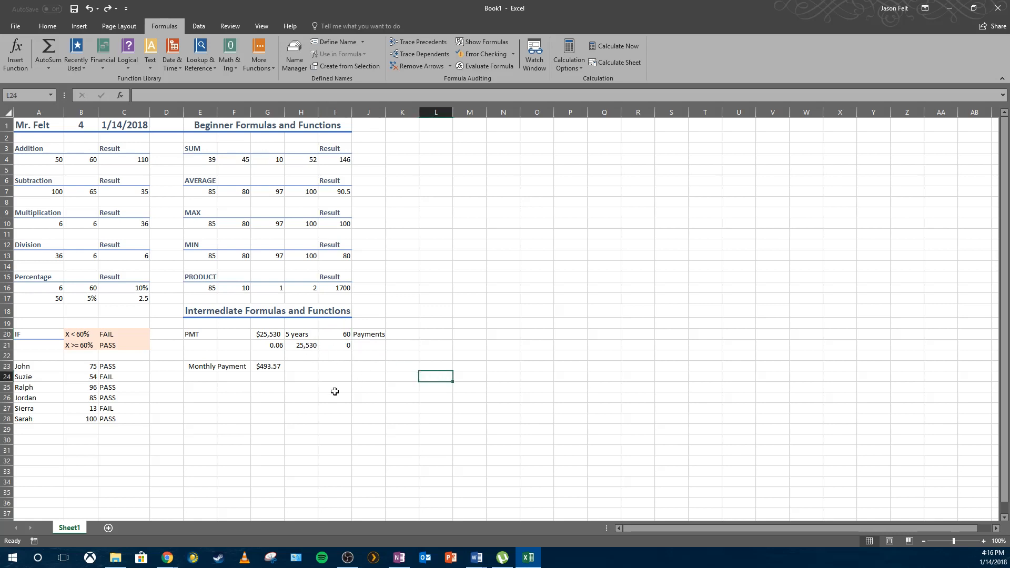
{"action": "left_click", "coordinate": [297, 397]}
{"action": "left_click", "coordinate": [202, 390]}
{"action": "left_click", "coordinate": [270, 387]}
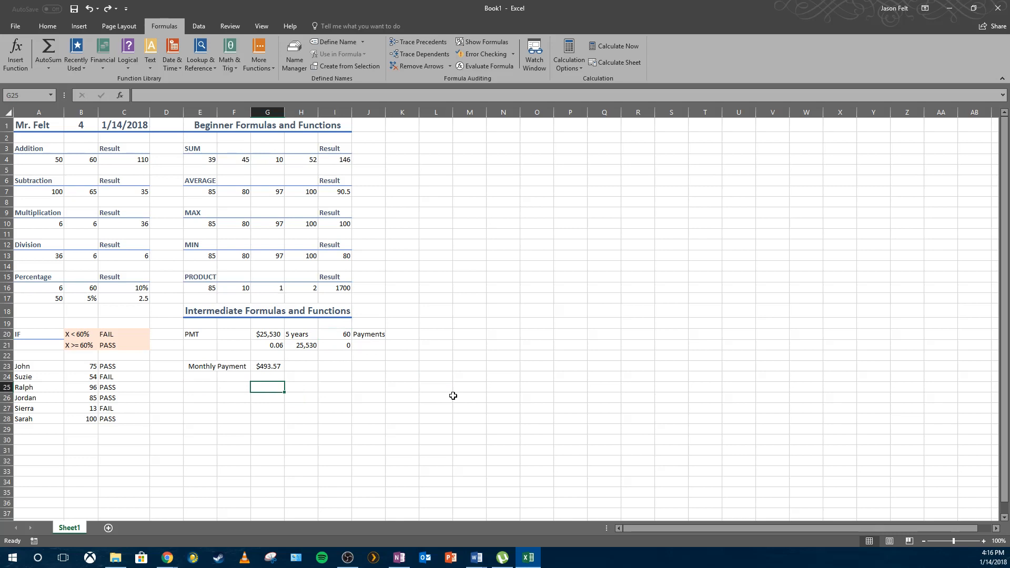
{"action": "left_click", "coordinate": [288, 388]}
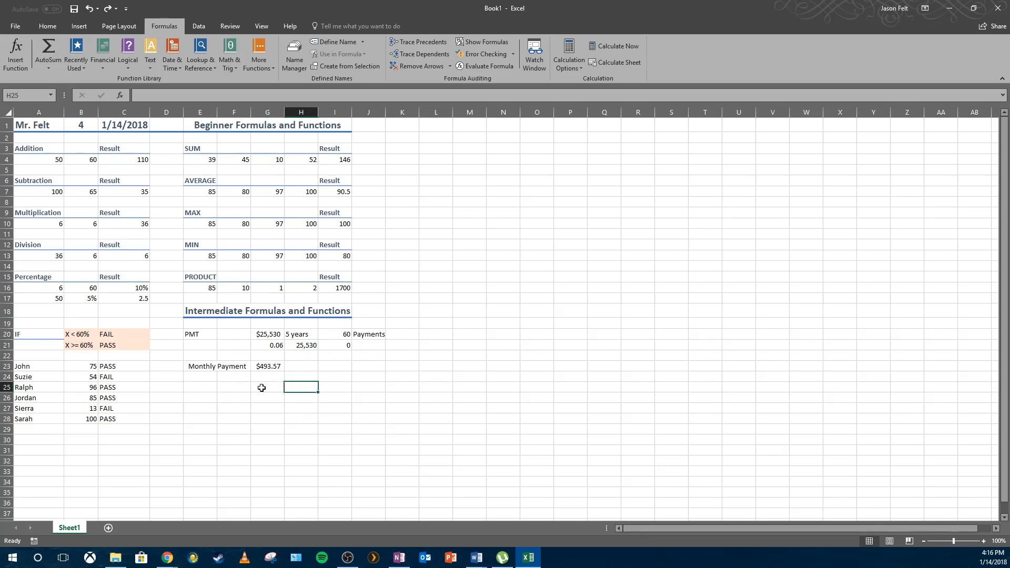
{"action": "left_click", "coordinate": [263, 387]}
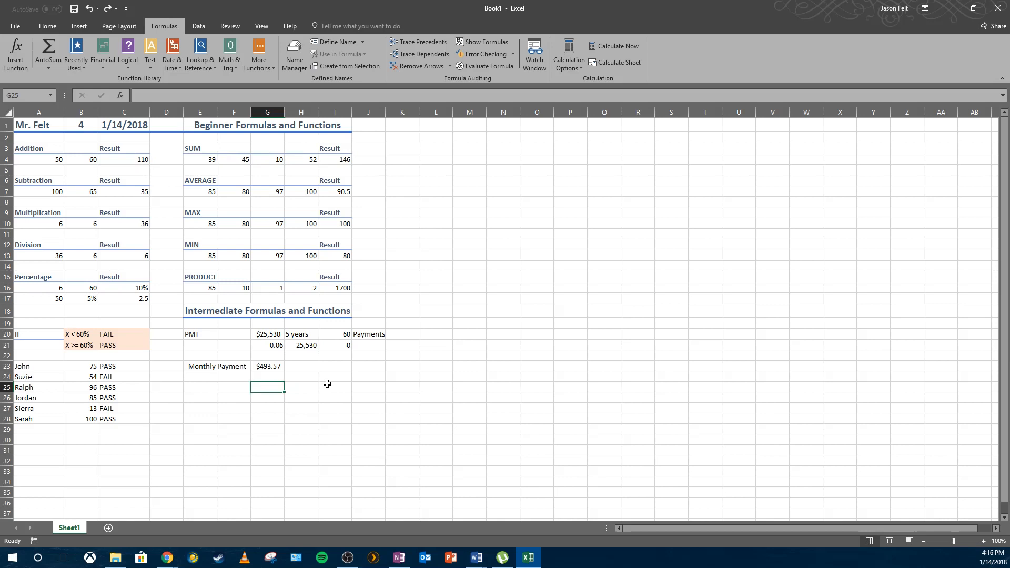
{"action": "type", "text": "45,"}
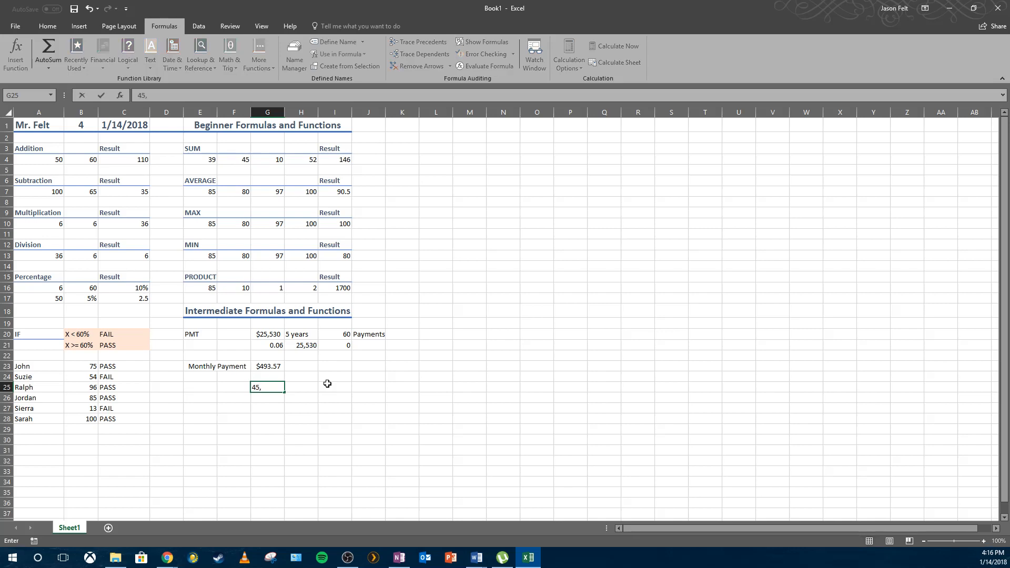
{"action": "type", "text": "645"}
{"action": "key", "text": "Tab"}
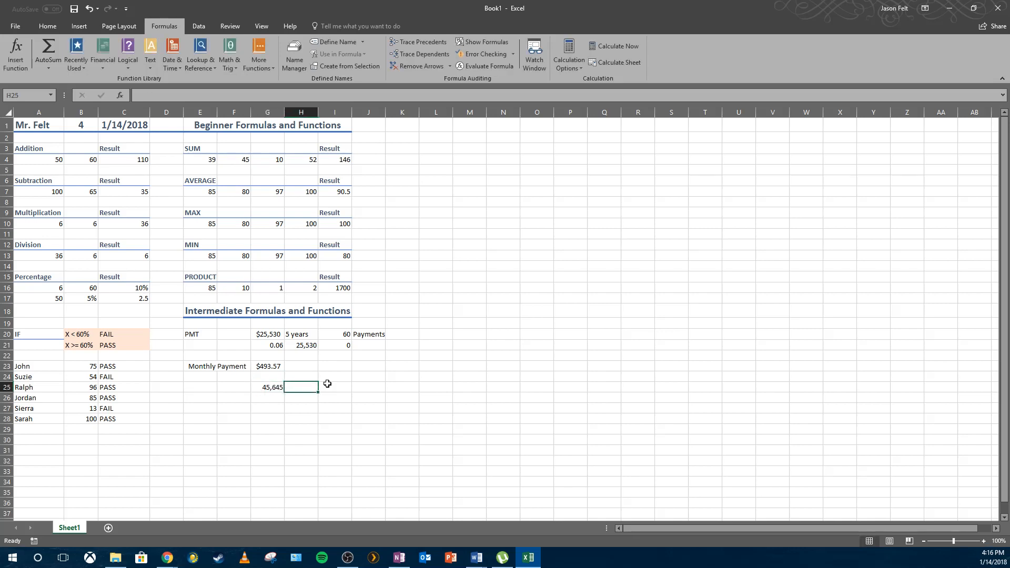
{"action": "type", "text": "7 years"}
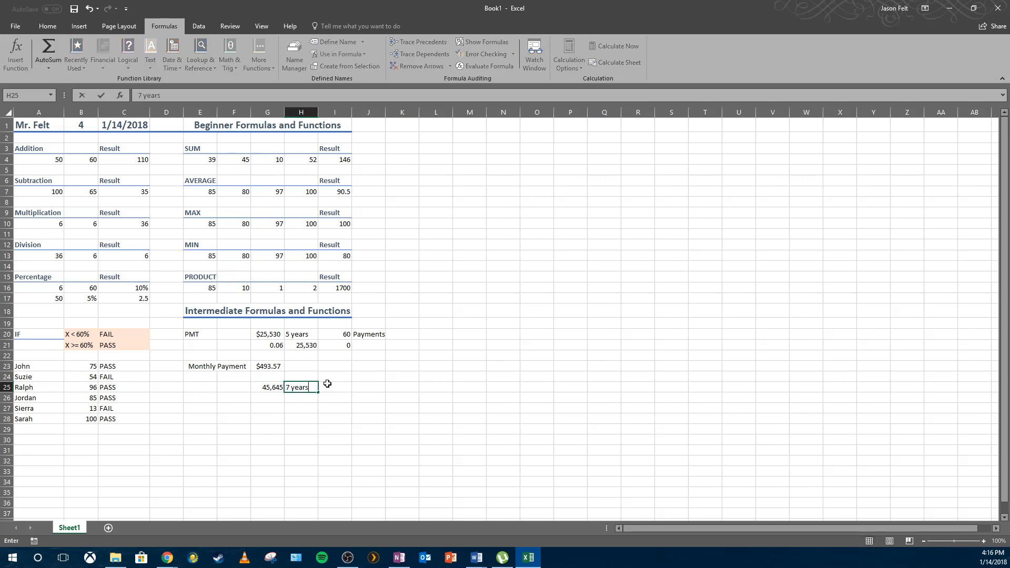
{"action": "key", "text": "Tab"}
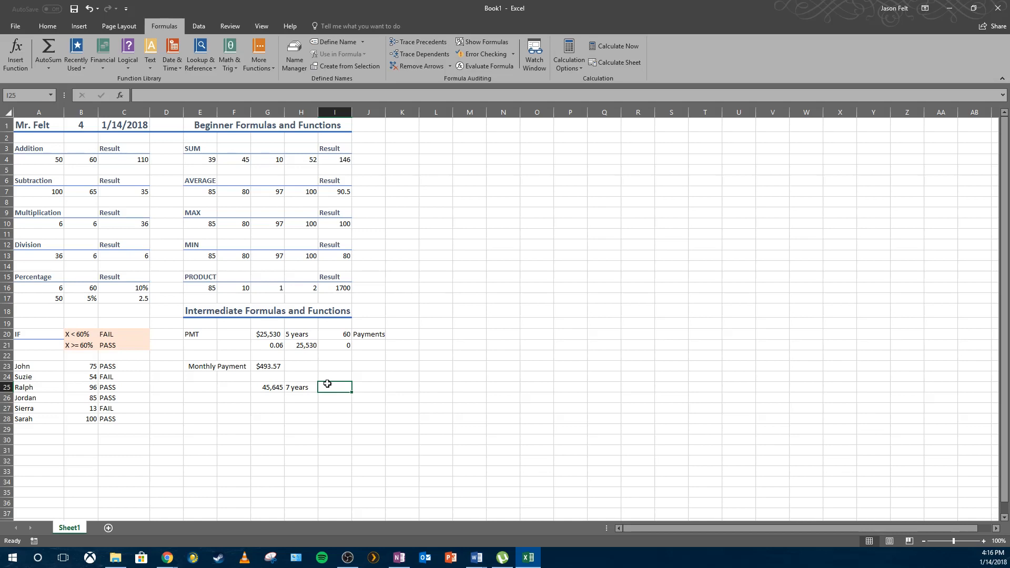
Fill I25 with the payment count as the formula =12*7.
{"action": "type", "text": "84"}
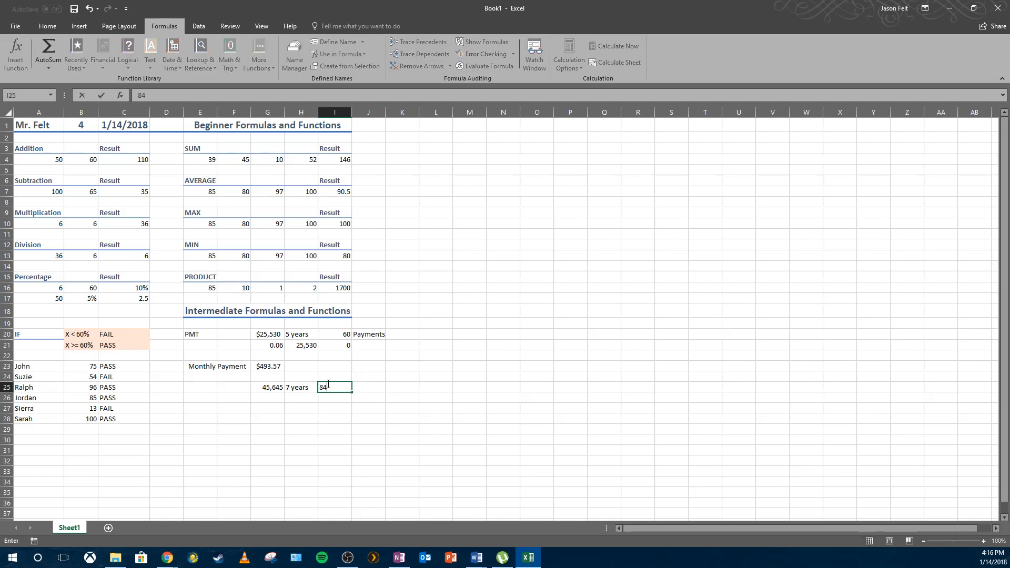
{"action": "key", "text": "Return"}
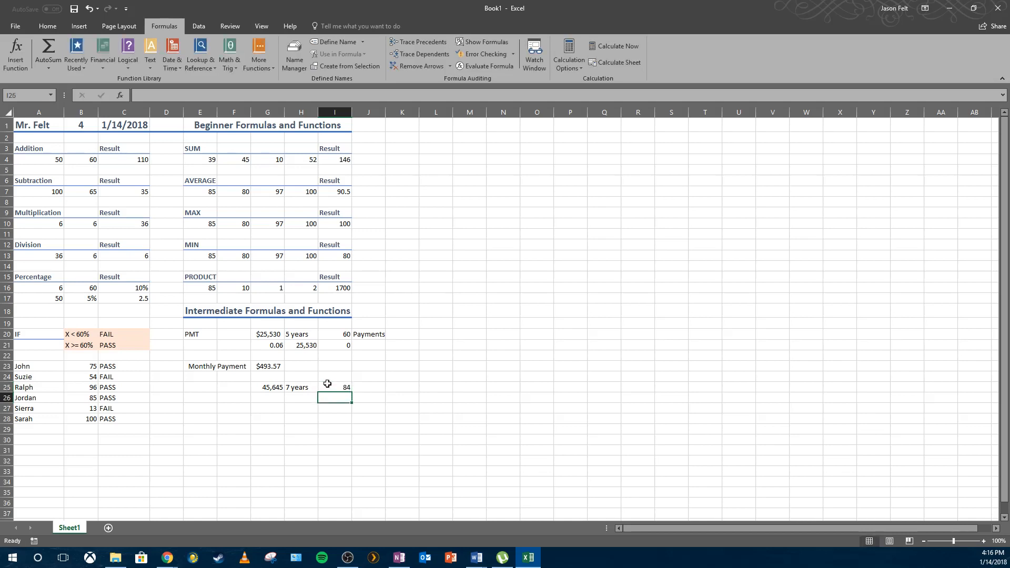
{"action": "left_click", "coordinate": [328, 384]}
{"action": "type", "text": "="}
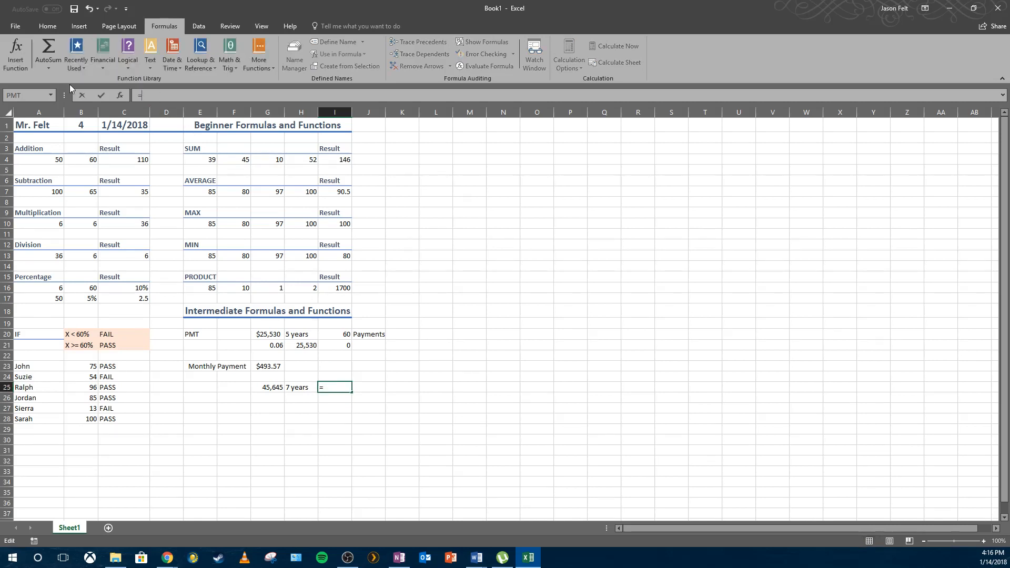
{"action": "type", "text": "7*12"}
{"action": "key", "text": "Return"}
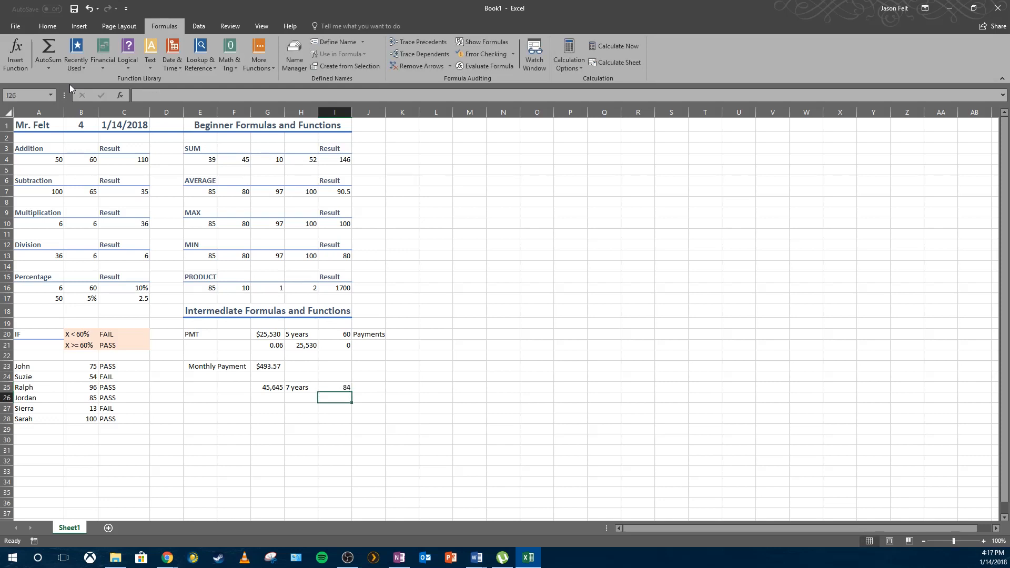
{"action": "left_click", "coordinate": [345, 388]}
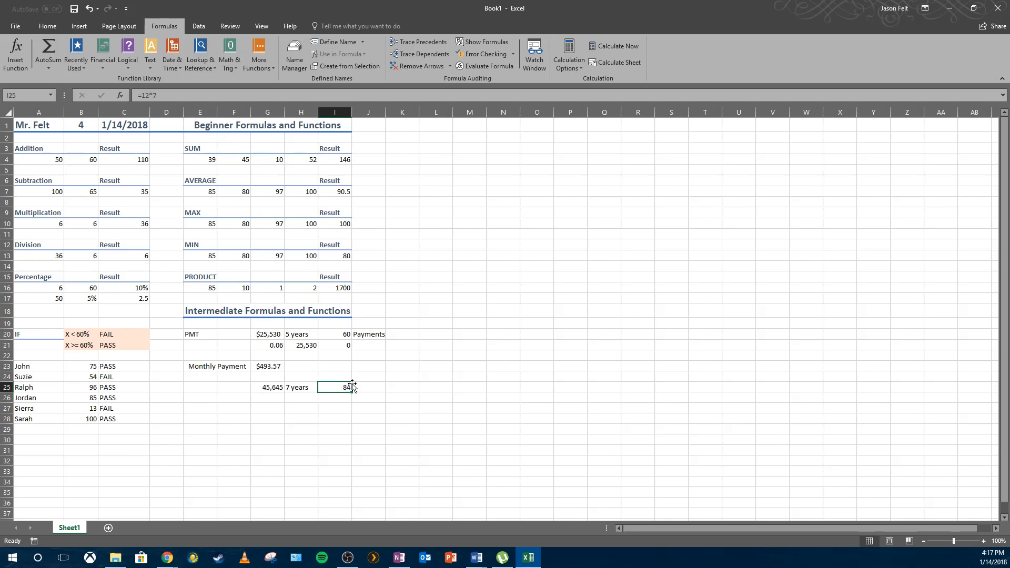
Label J25 as Payments.
{"action": "left_click", "coordinate": [314, 393]}
{"action": "left_click", "coordinate": [367, 393]}
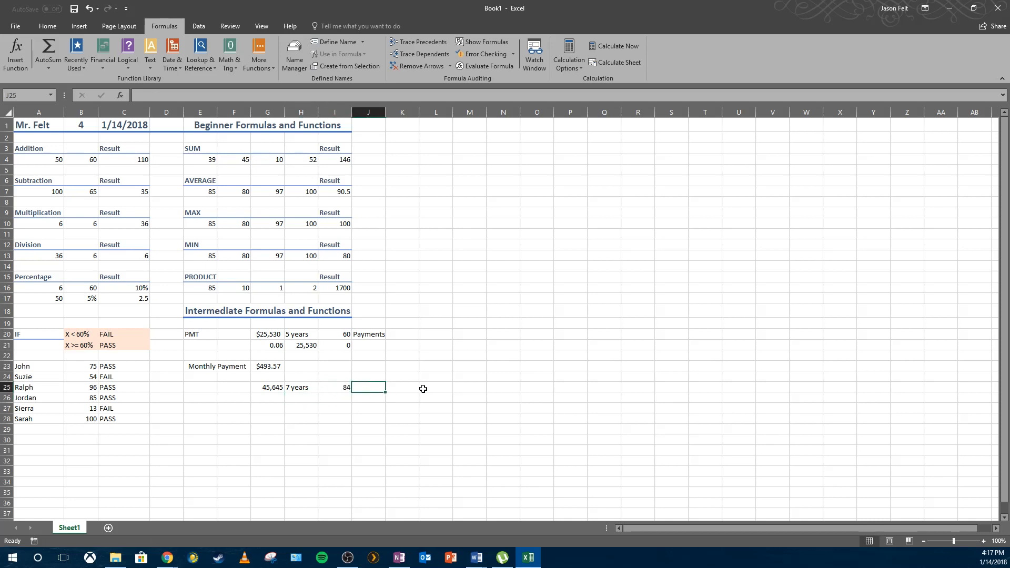
{"action": "type", "text": "Payments"}
{"action": "key", "text": "Return"}
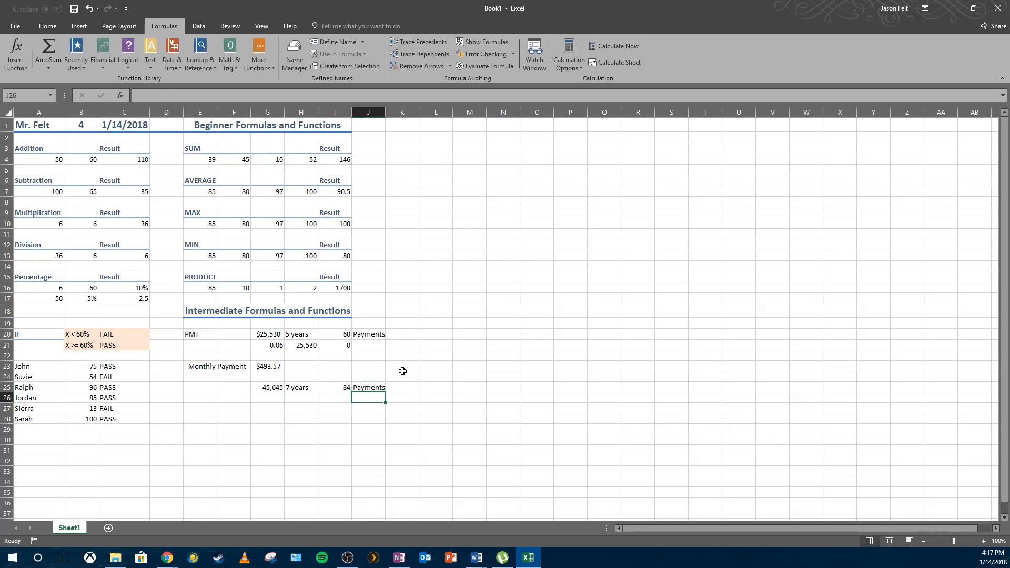
Enter the interest rate 0.02 in G26.
{"action": "left_click", "coordinate": [268, 398]}
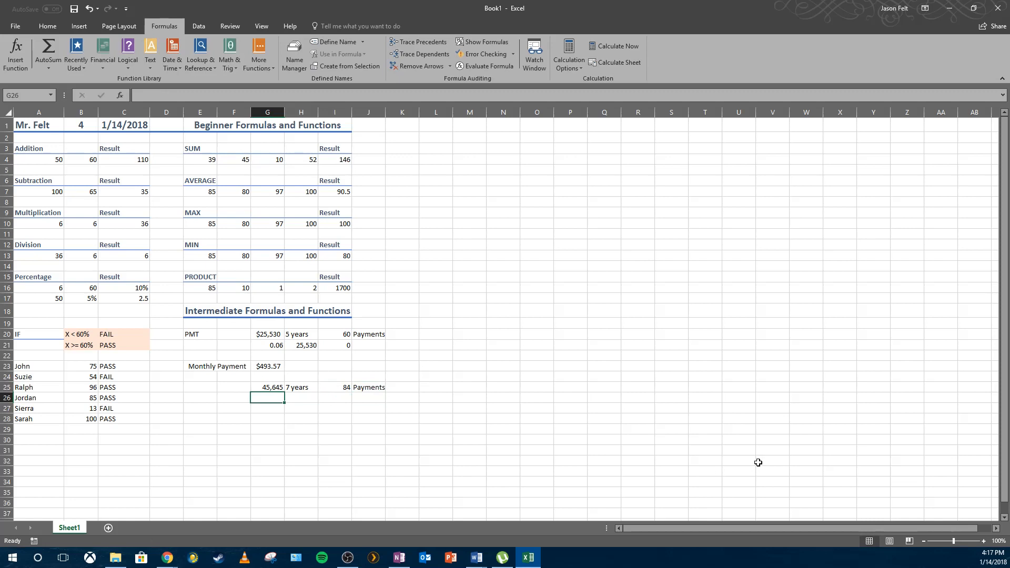
{"action": "type", "text": "."}
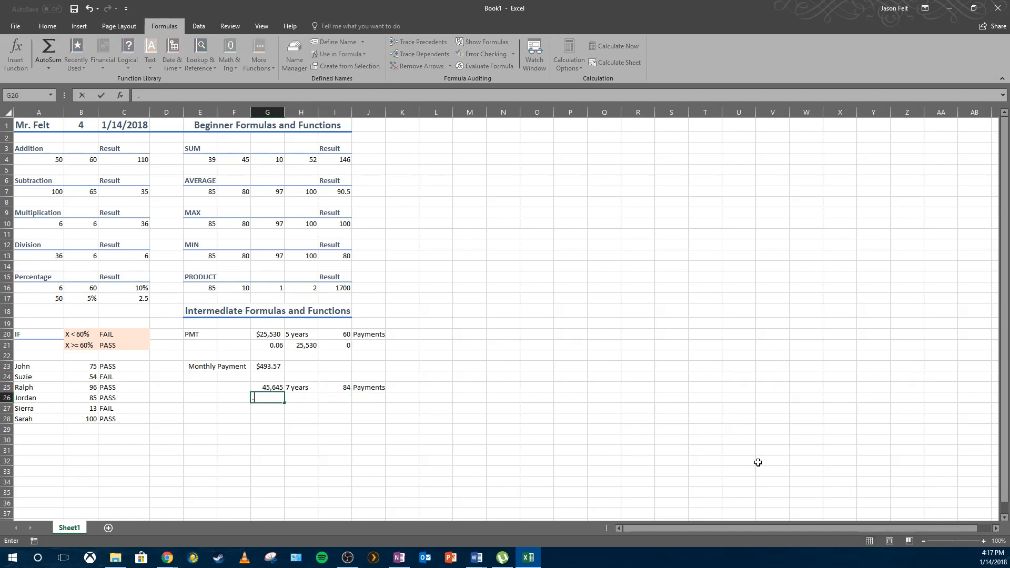
{"action": "type", "text": "02"}
{"action": "key", "text": "Return"}
Enter the loan amount 45,645 in H26 and 0 in I26.
{"action": "key", "text": "Up"}
{"action": "key", "text": "Right"}
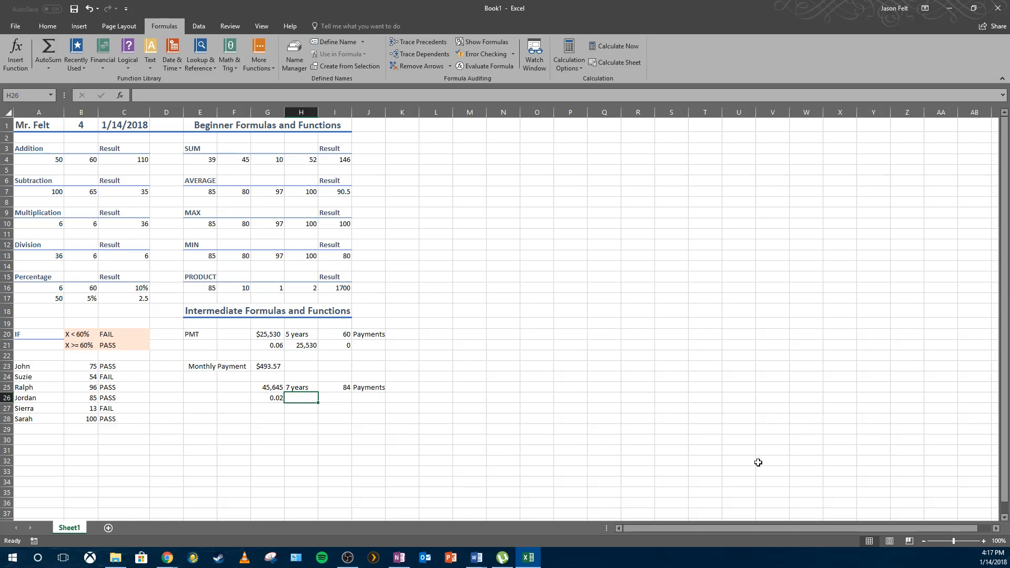
{"action": "type", "text": "45,654"}
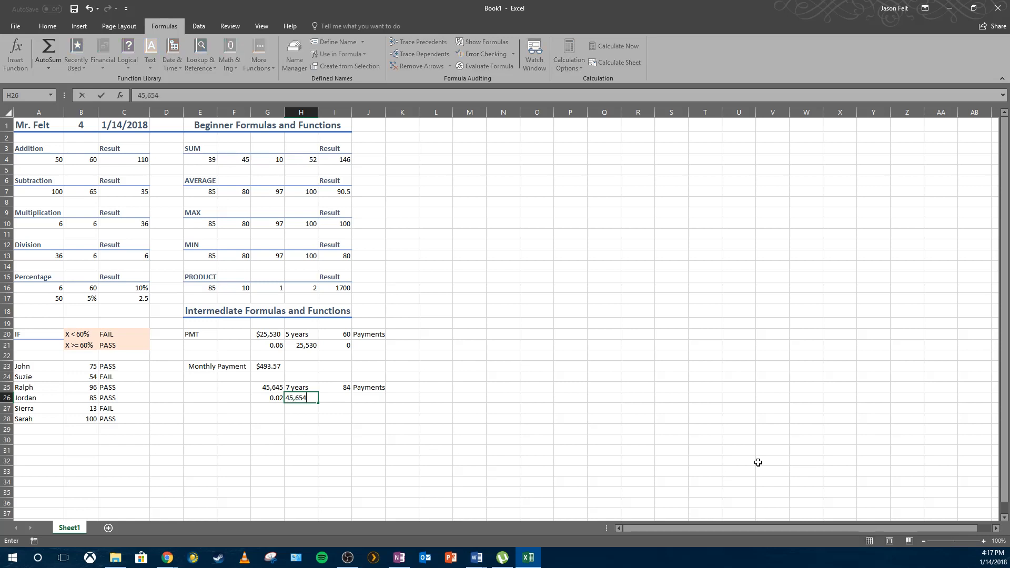
{"action": "key", "text": "BackSpace"}
{"action": "key", "text": "BackSpace"}
{"action": "type", "text": "45"}
{"action": "key", "text": "Up"}
{"action": "key", "text": "Right"}
{"action": "key", "text": "Down"}
{"action": "type", "text": "0"}
{"action": "key", "text": "Return"}
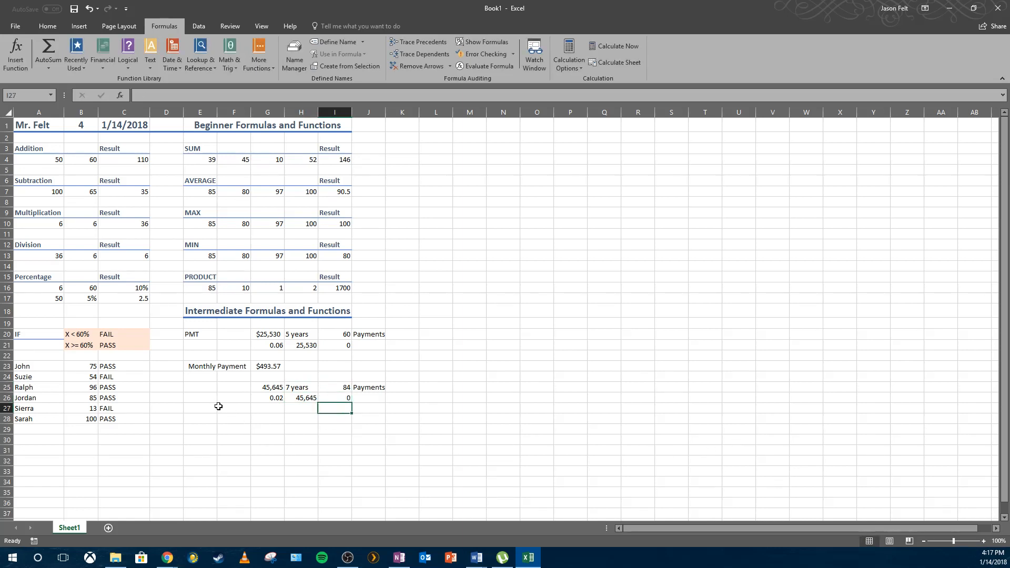
Merge and center cells E27 and F27.
{"action": "left_click_drag", "start_coordinate": [207, 414], "coordinate": [227, 413]}
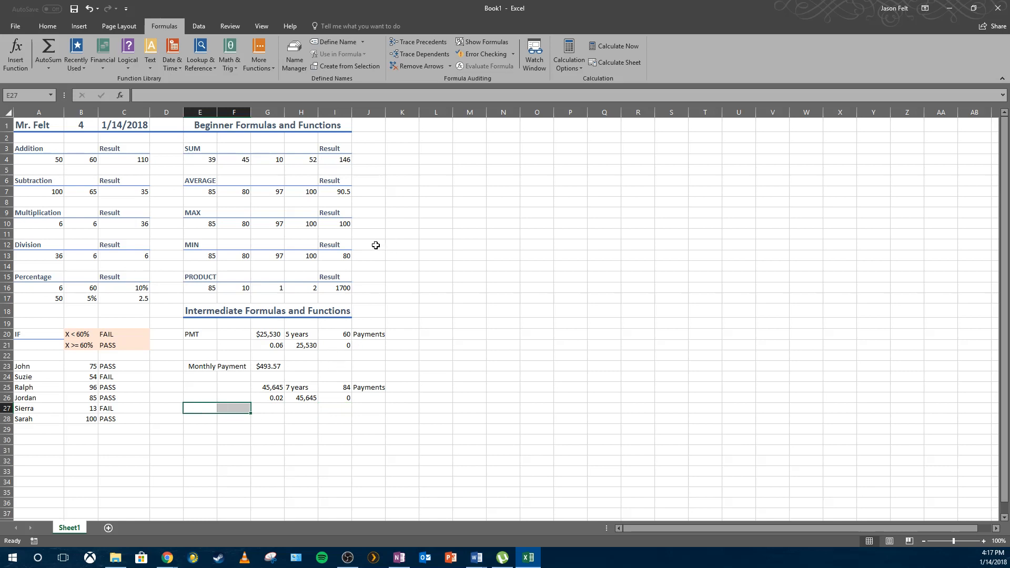
{"action": "left_click", "coordinate": [48, 26]}
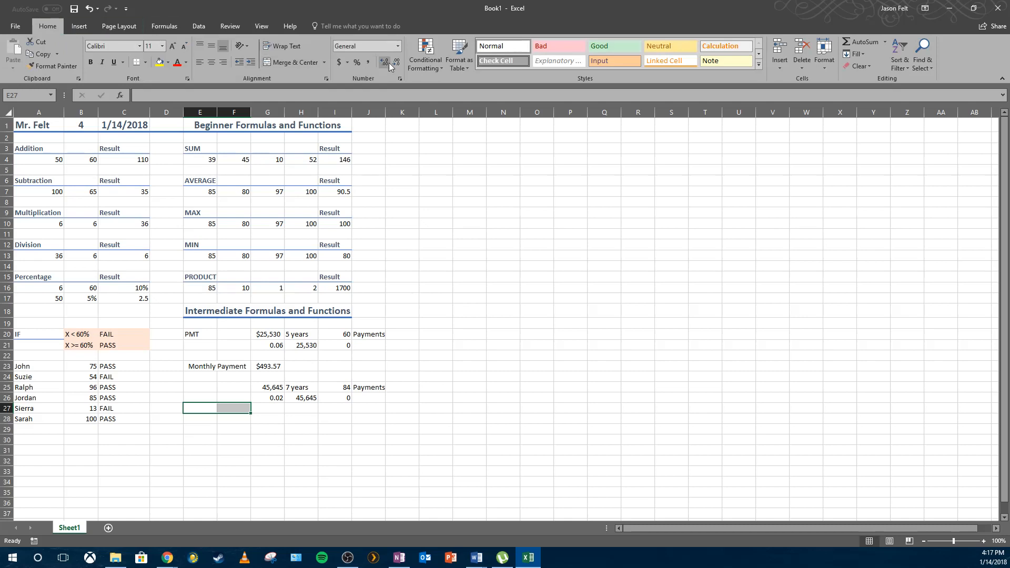
{"action": "left_click", "coordinate": [288, 66]}
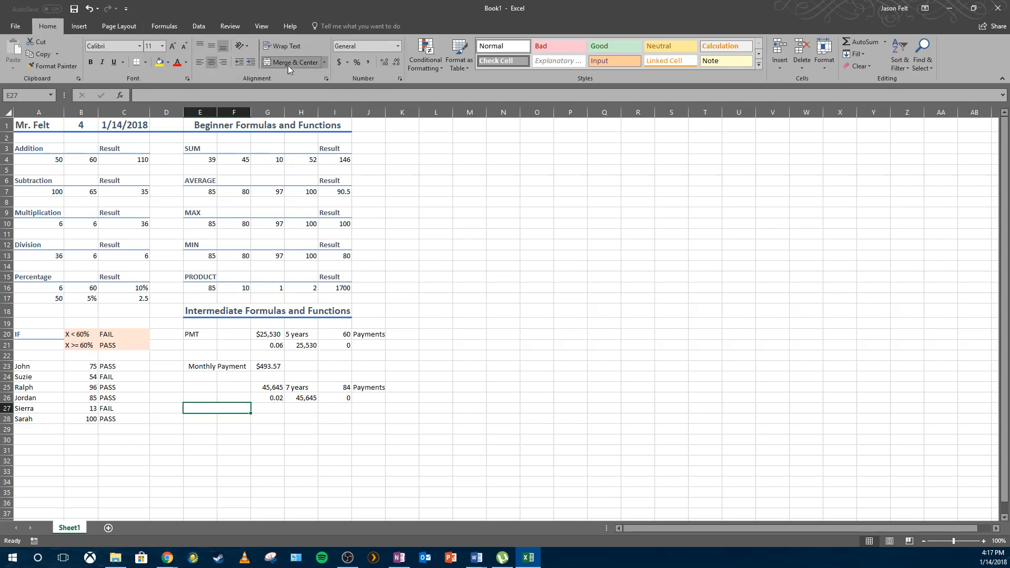
Try labelling E27 as Monthly Payment, then undo the entry.
{"action": "double_click", "coordinate": [217, 409]}
{"action": "type", "text": "Monthly Pauy"}
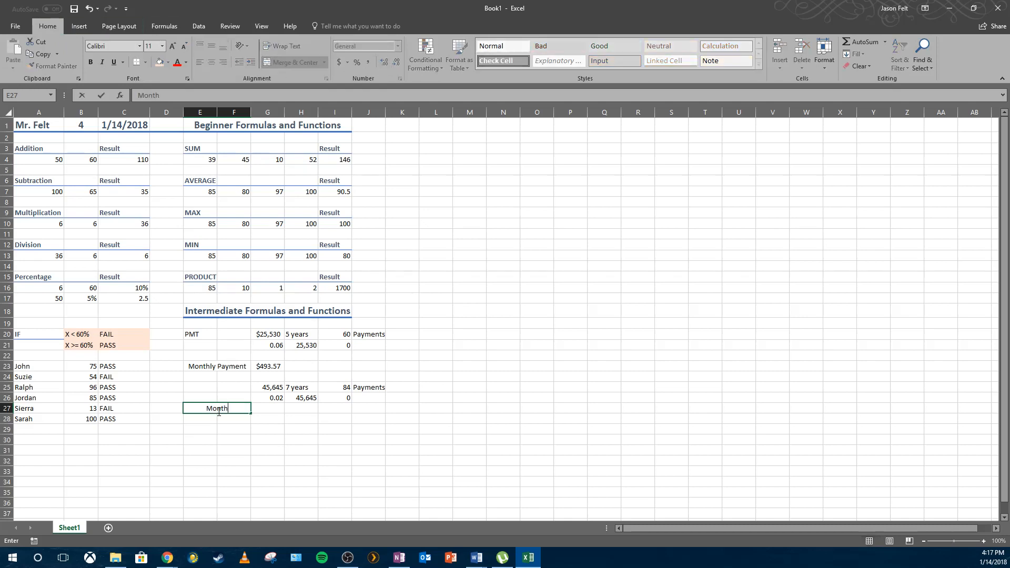
{"action": "key", "text": "BackSpace"}
{"action": "key", "text": "BackSpace"}
{"action": "type", "text": "yment"}
{"action": "key", "text": "Return"}
{"action": "left_click", "coordinate": [215, 409]}
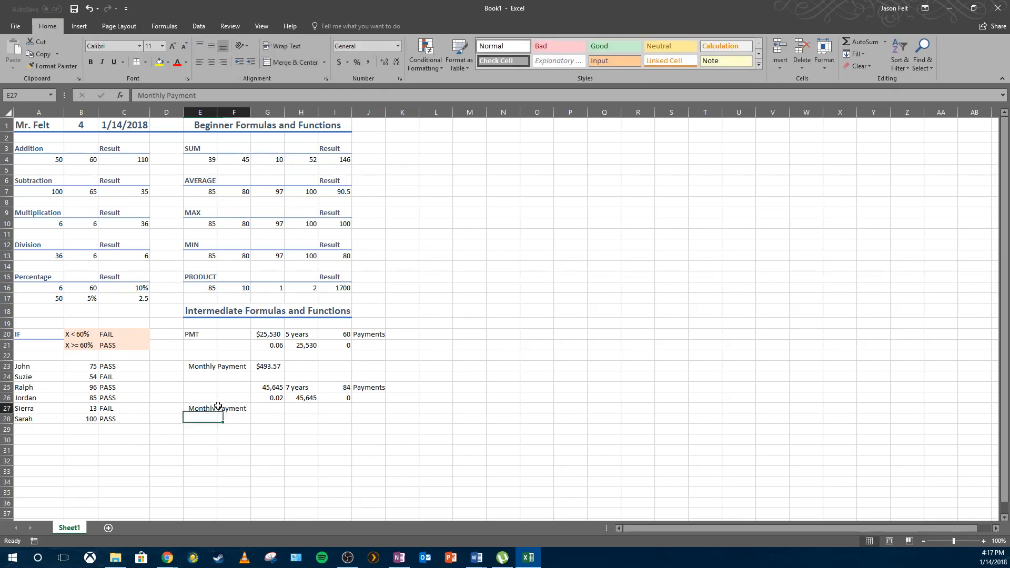
{"action": "left_click", "coordinate": [89, 9]}
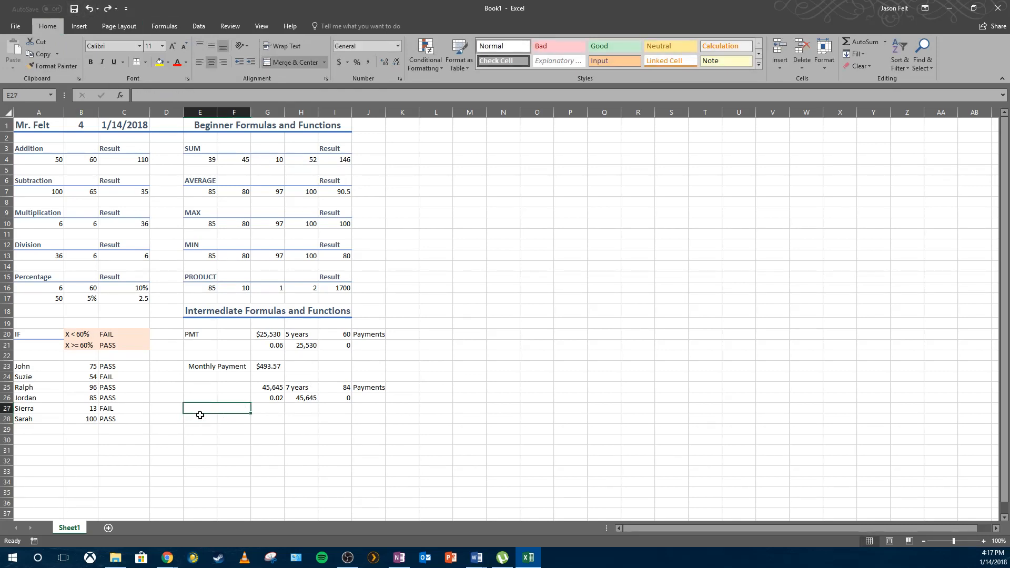
Merge and center E28 and F28 and label the merged cell Monthly Payment.
{"action": "left_click_drag", "start_coordinate": [199, 420], "coordinate": [228, 415]}
{"action": "left_click", "coordinate": [219, 411]}
{"action": "left_click", "coordinate": [292, 62]}
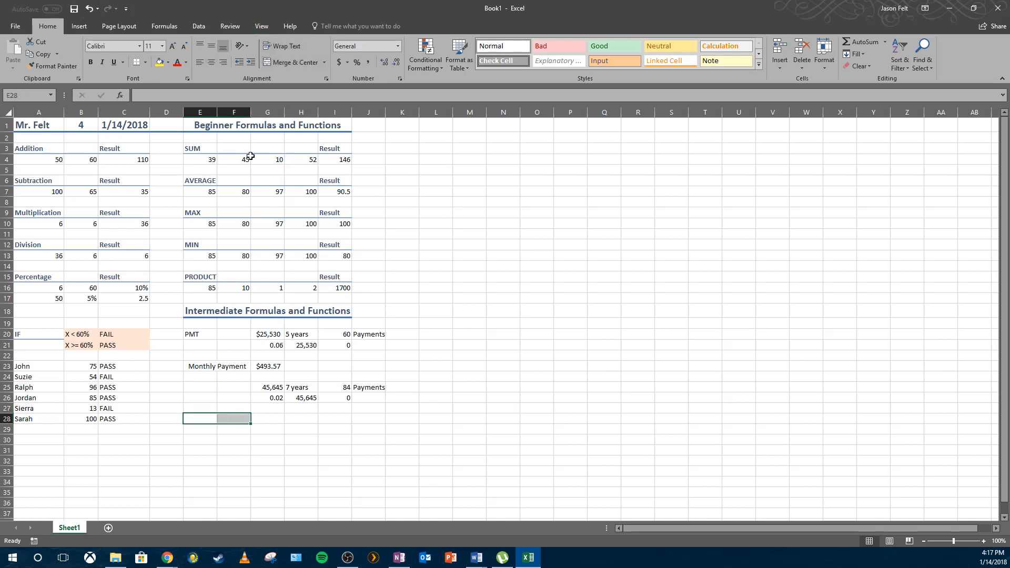
{"action": "left_click", "coordinate": [288, 63]}
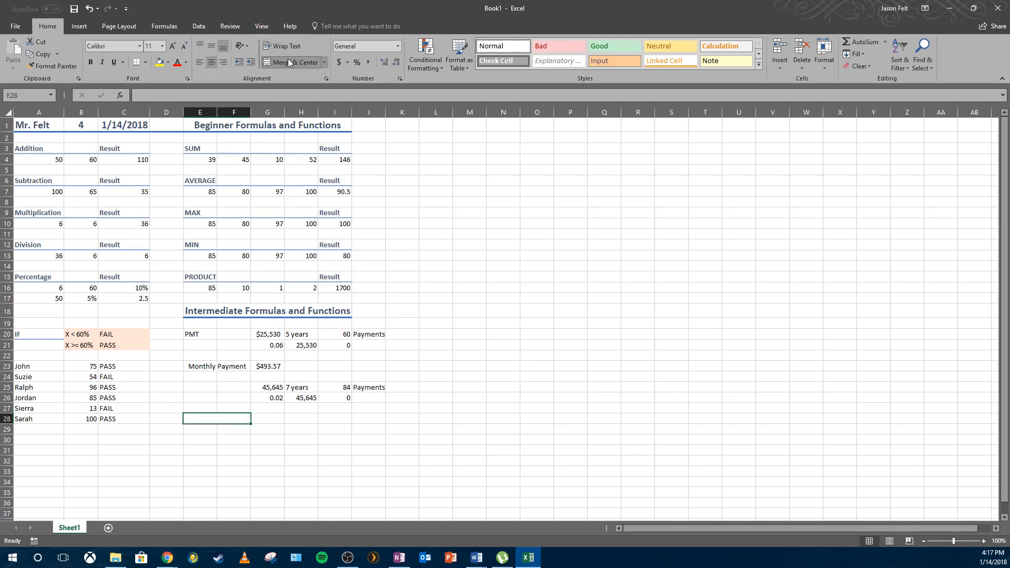
{"action": "double_click", "coordinate": [235, 418]}
{"action": "type", "text": "Monk"}
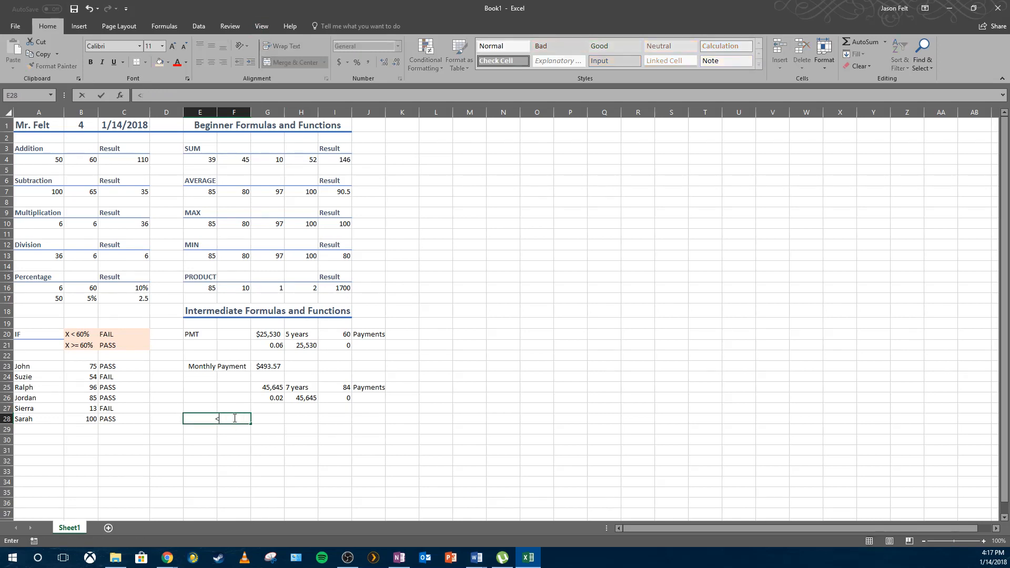
{"action": "key", "text": "BackSpace"}
{"action": "type", "text": "thly Payment"}
{"action": "key", "text": "Return"}
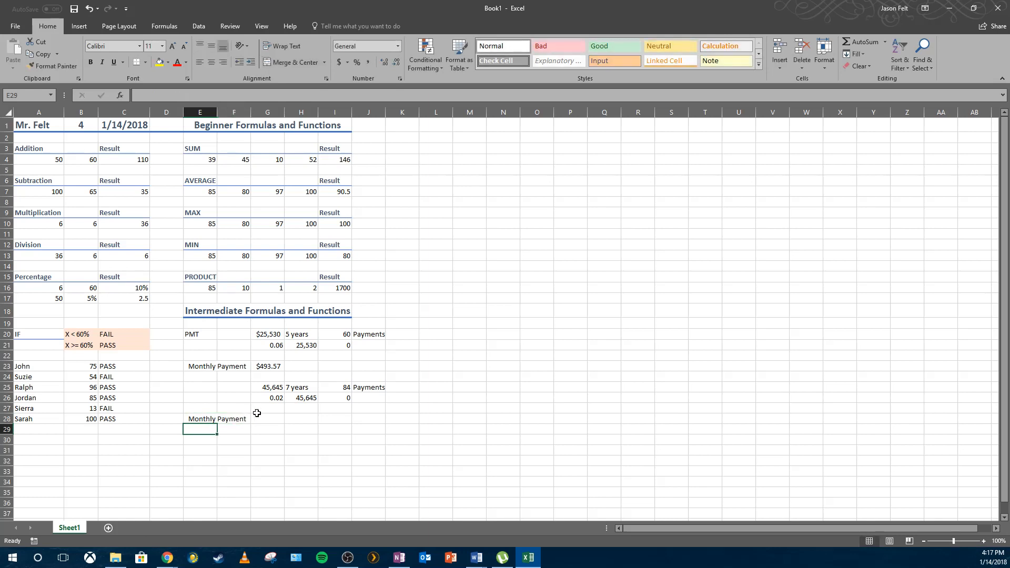
Enter a PMT formula in G28 using G26/12 as rate, I25 as periods, H26 as present value and 0.
{"action": "left_click", "coordinate": [258, 417]}
{"action": "left_click", "coordinate": [164, 97]}
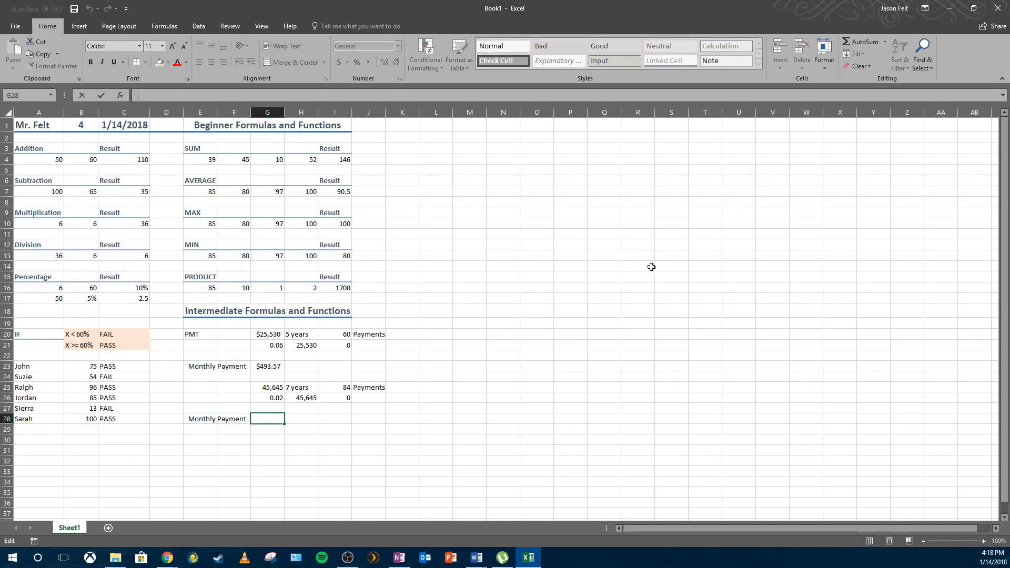
{"action": "type", "text": "=PMT("}
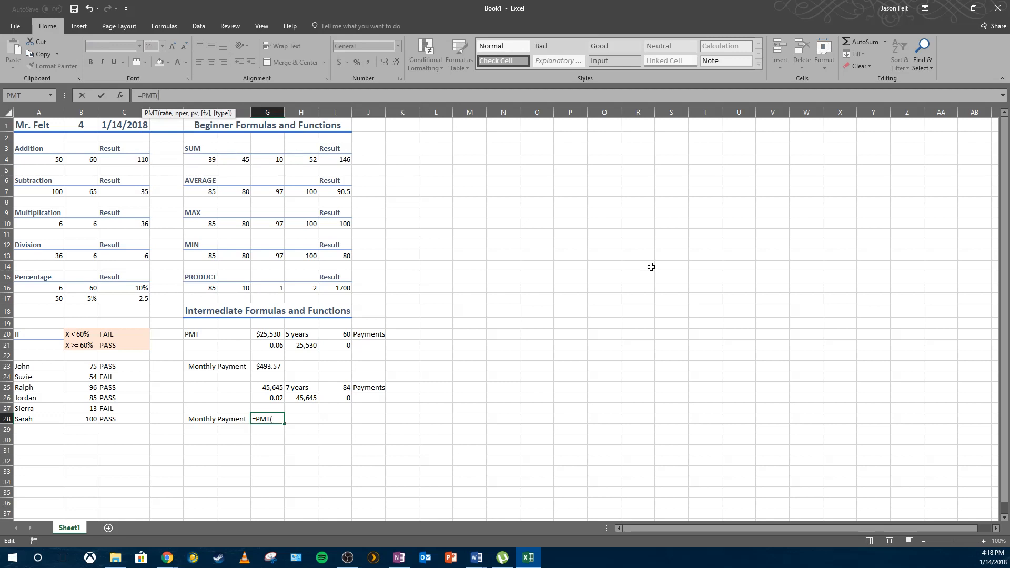
{"action": "left_click", "coordinate": [268, 396]}
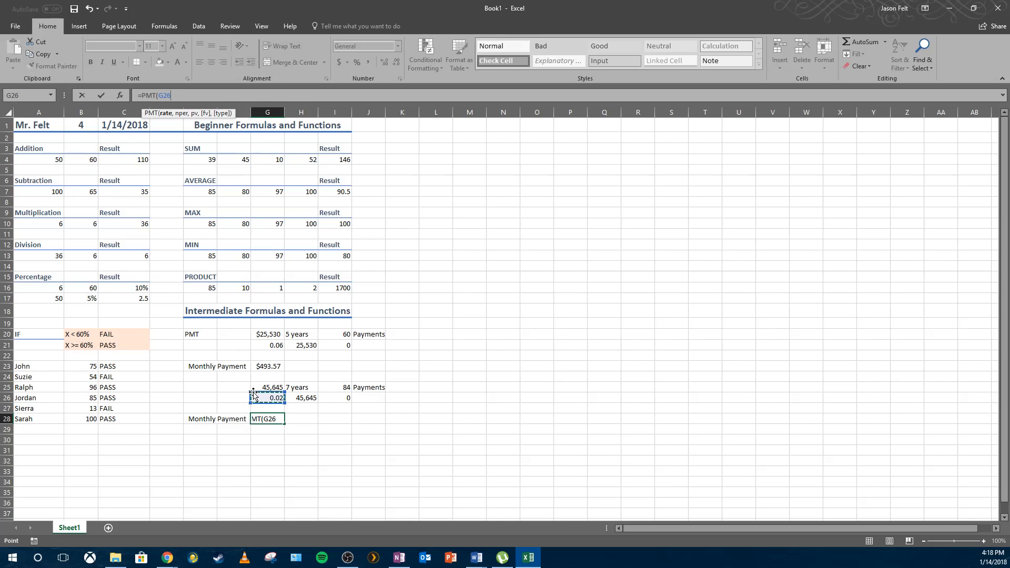
{"action": "type", "text": "/12,"}
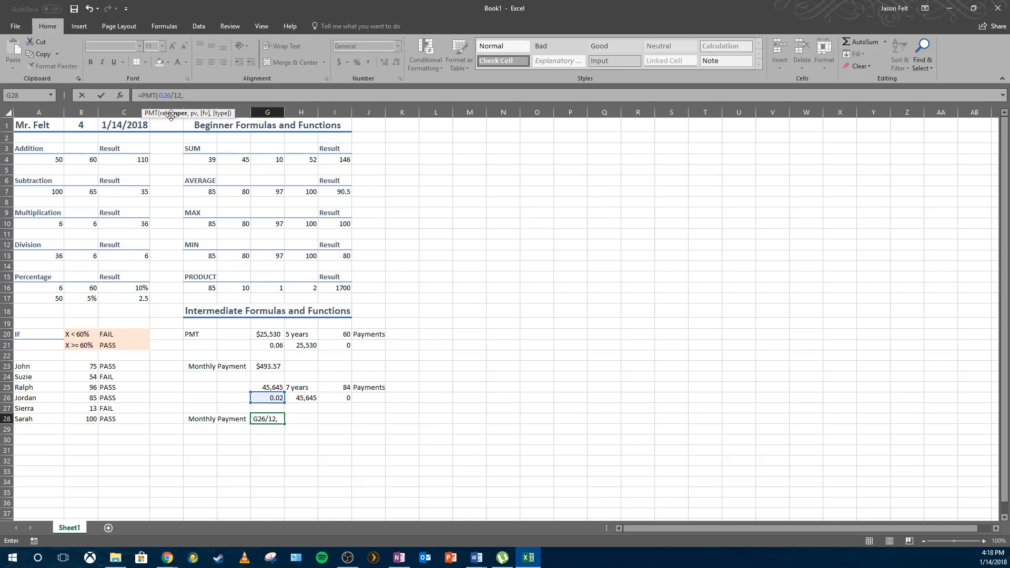
{"action": "left_click", "coordinate": [347, 385]}
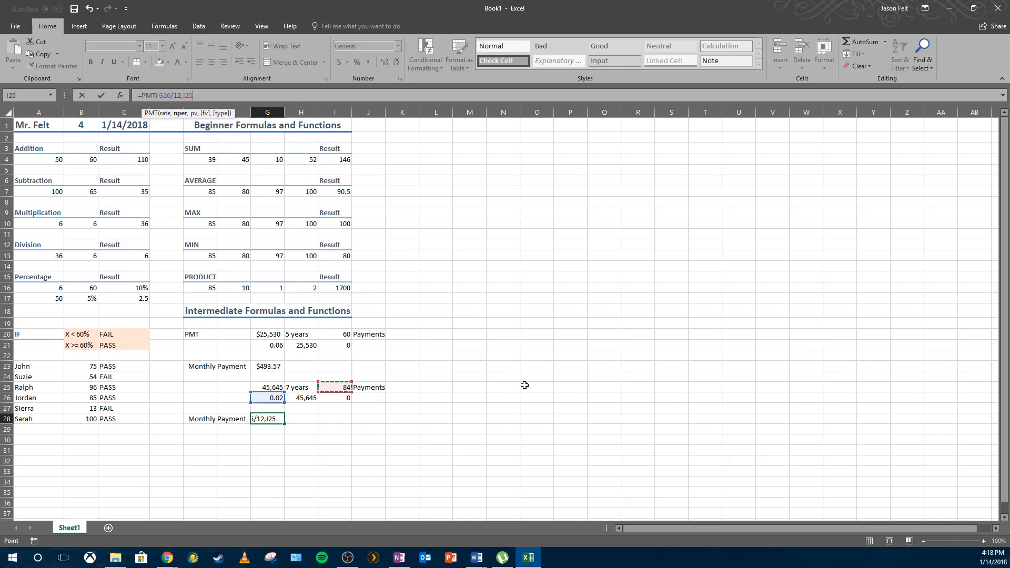
{"action": "type", "text": ","}
{"action": "left_click", "coordinate": [302, 396]}
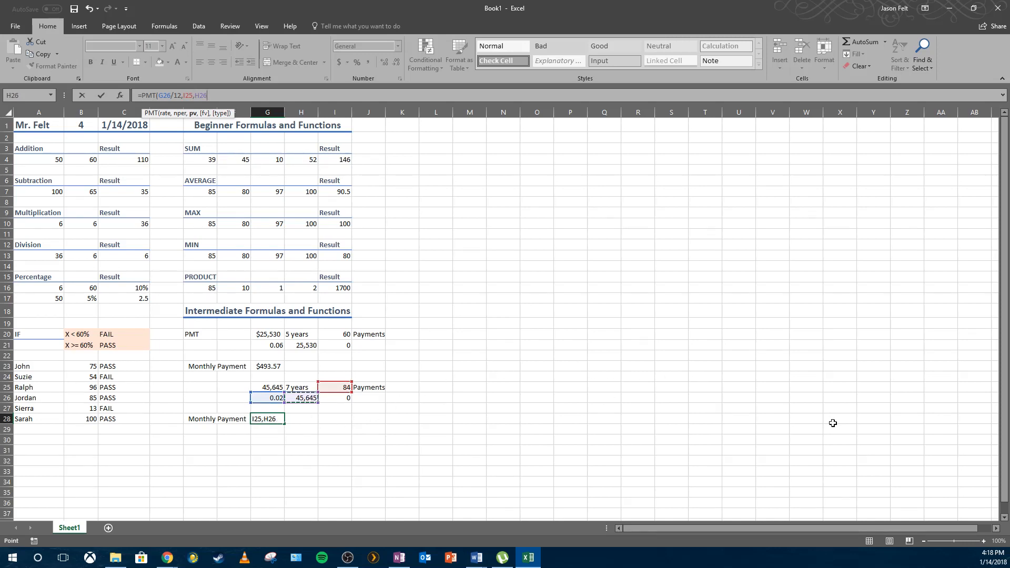
{"action": "type", "text": ",0)"}
{"action": "key", "text": "Return"}
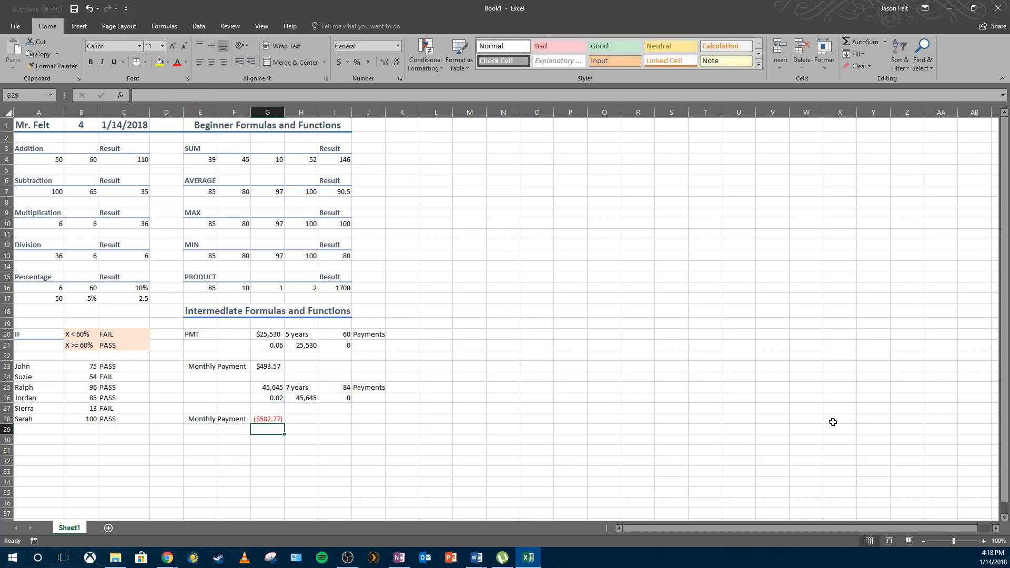
Edit the PMT formula in G28 so the monthly payment displays as a positive amount.
{"action": "left_click", "coordinate": [267, 419]}
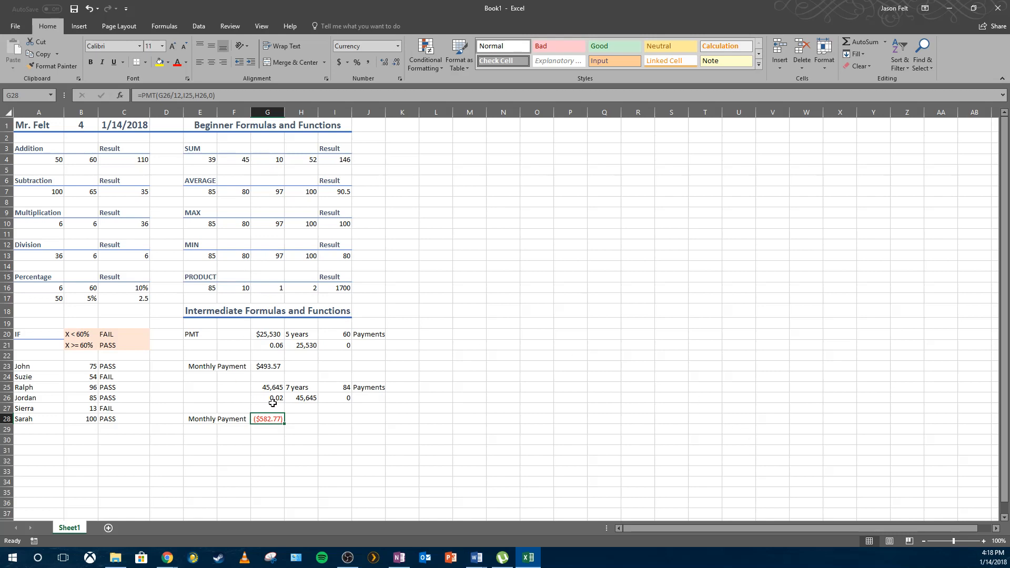
{"action": "left_click", "coordinate": [300, 387]}
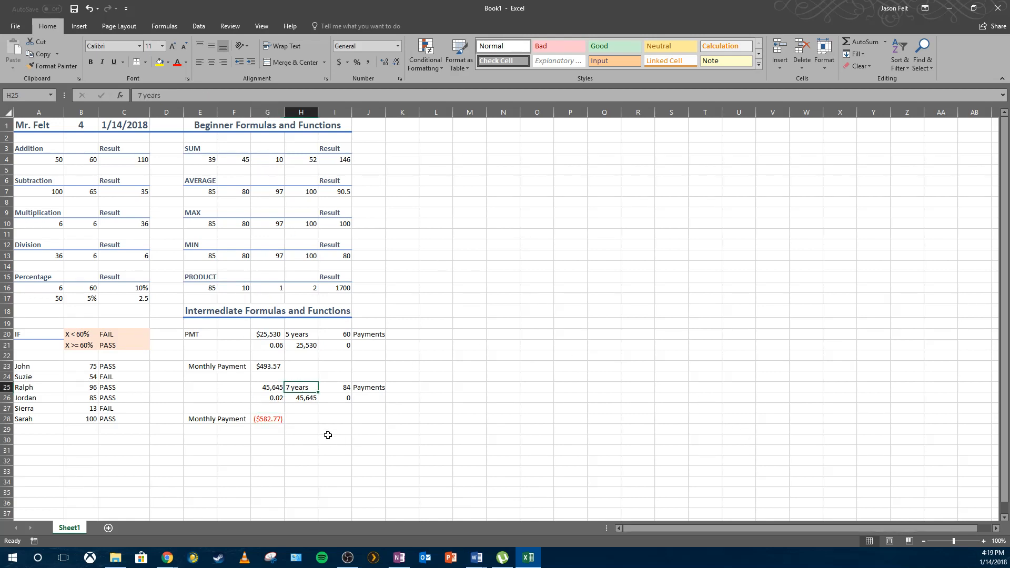
{"action": "left_click", "coordinate": [346, 422]}
{"action": "left_click", "coordinate": [347, 387]}
{"action": "left_click", "coordinate": [257, 420]}
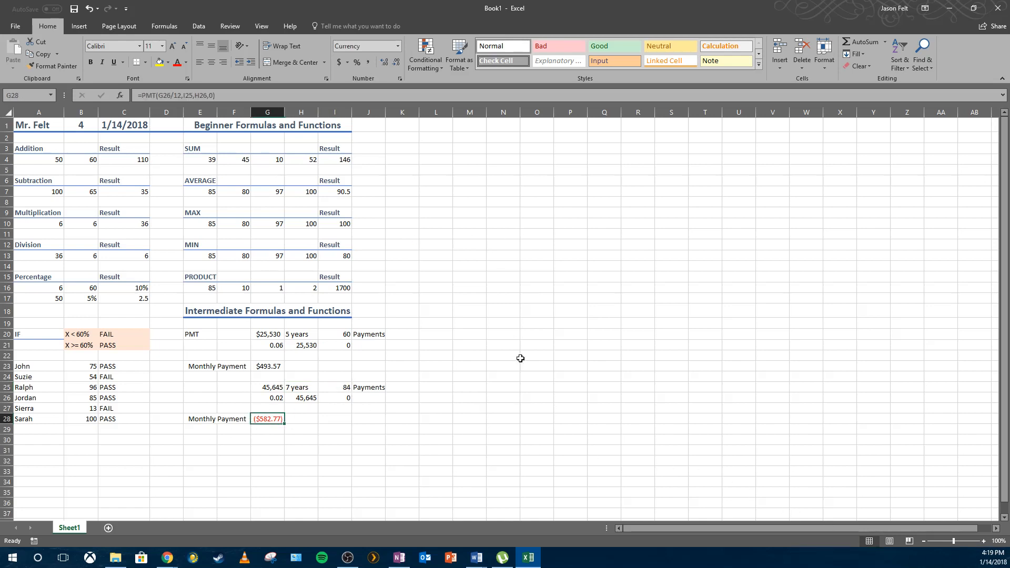
{"action": "left_click", "coordinate": [185, 95]}
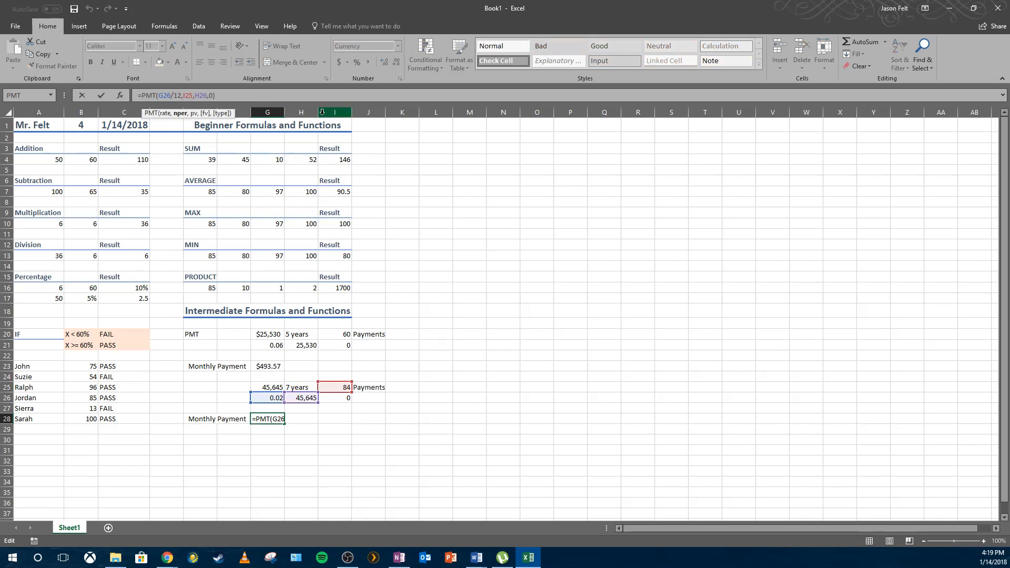
{"action": "key", "text": "Right"}
{"action": "key", "text": "Right"}
{"action": "key", "text": "Right"}
{"action": "key", "text": "Right"}
{"action": "key", "text": "Return"}
{"action": "key", "text": "Return"}
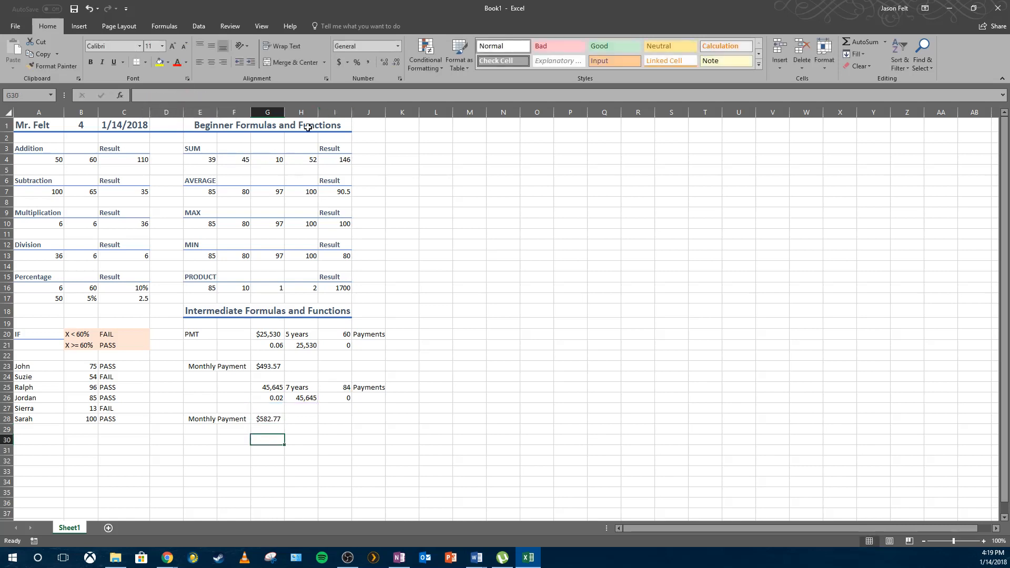
Label A30 as SUMIF.
{"action": "left_click", "coordinate": [308, 418]}
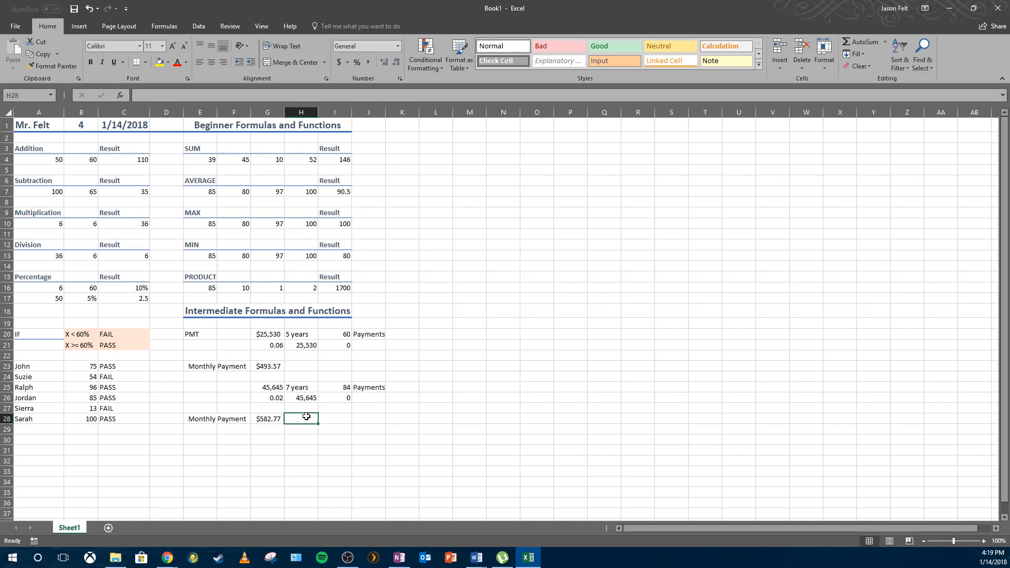
{"action": "left_click", "coordinate": [33, 440]}
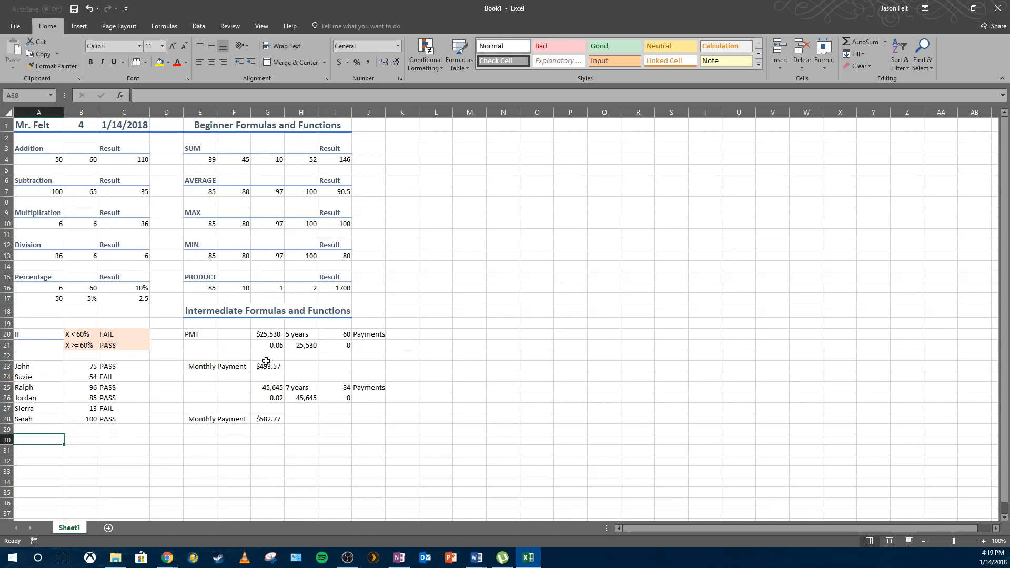
{"action": "scroll", "coordinate": [275, 374], "scroll_direction": "down", "scroll_amount": 1}
{"action": "scroll", "coordinate": [275, 374], "scroll_direction": "down", "scroll_amount": 1}
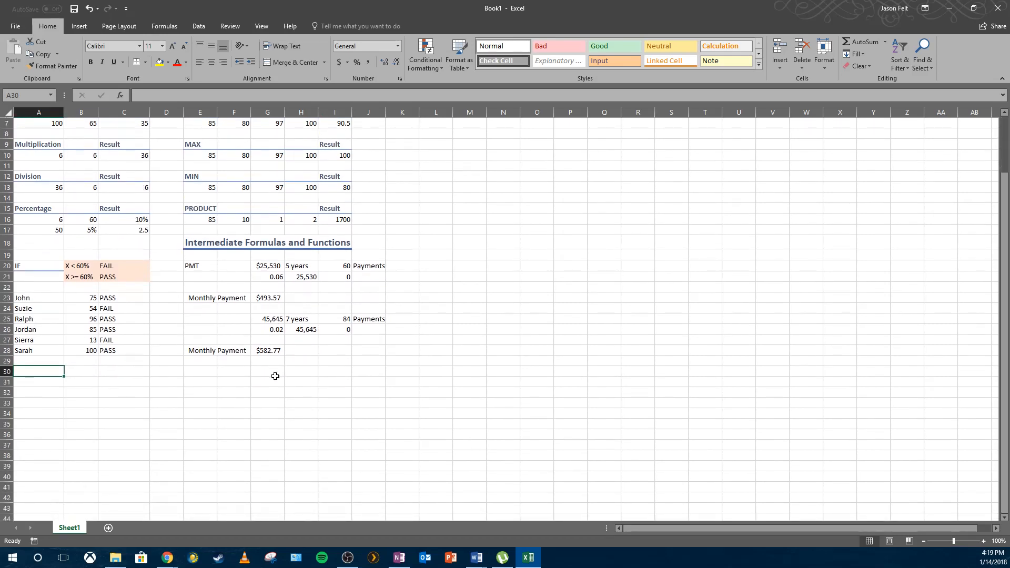
{"action": "type", "text": "SUMIF"}
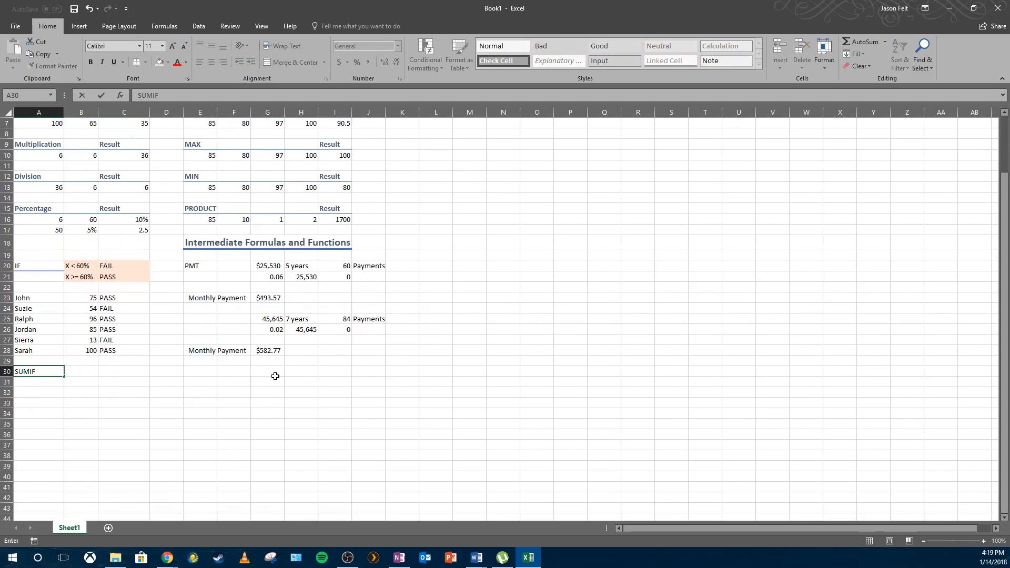
{"action": "key", "text": "Return"}
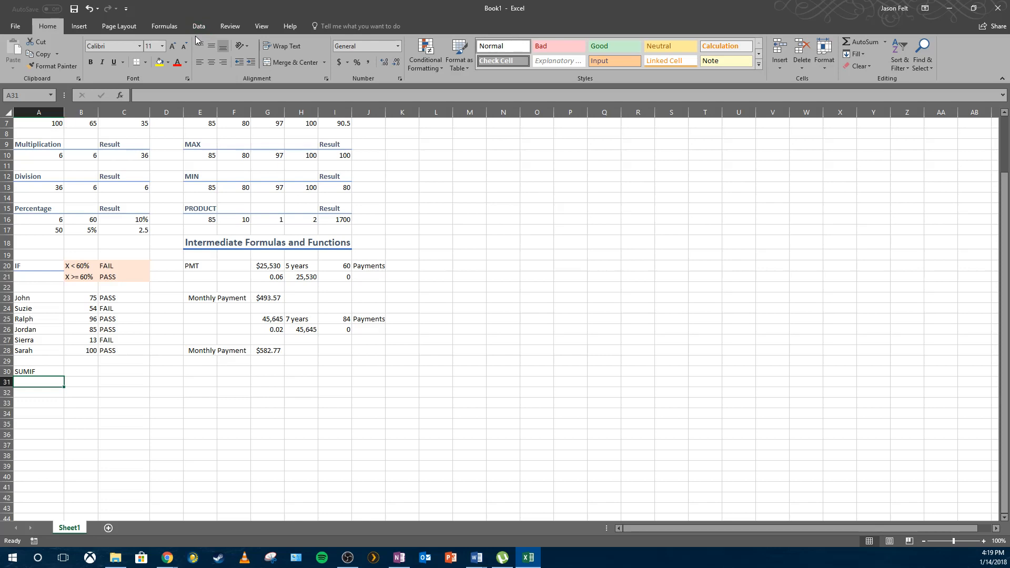
Insert the SUMIF function into A31 by searching for it in the Insert Function dialog.
{"action": "left_click", "coordinate": [168, 26]}
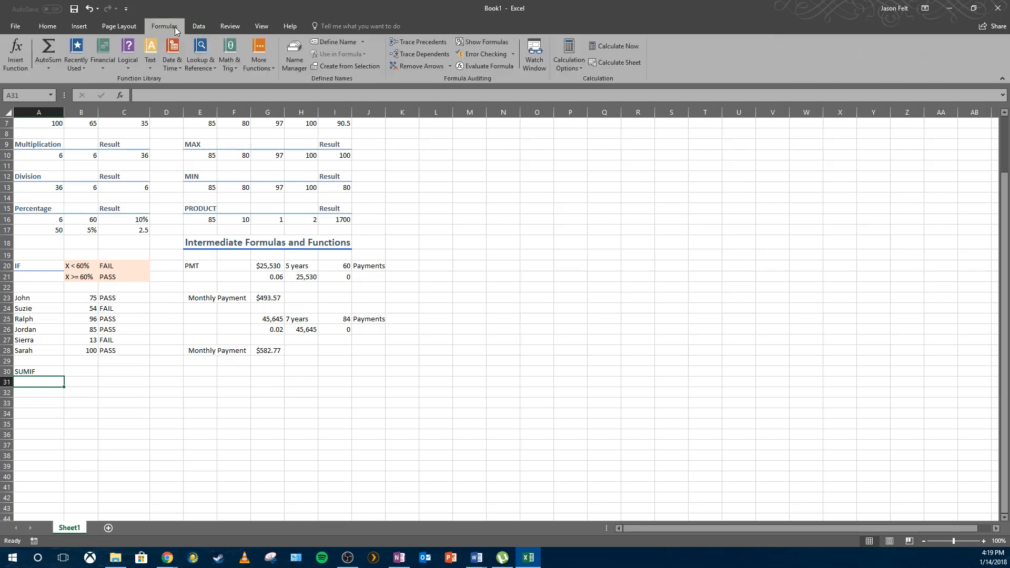
{"action": "left_click", "coordinate": [134, 50]}
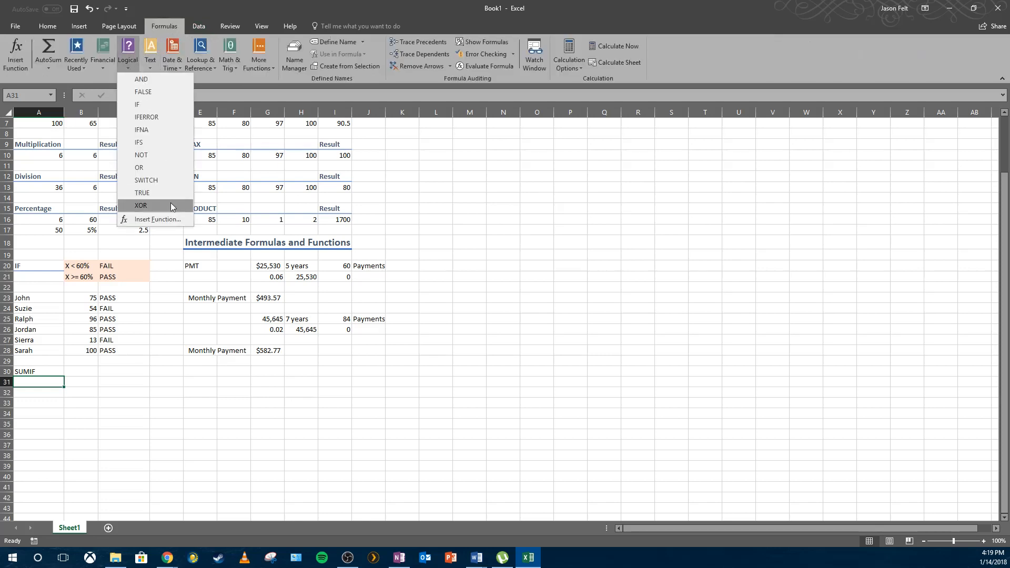
{"action": "left_click", "coordinate": [174, 219]}
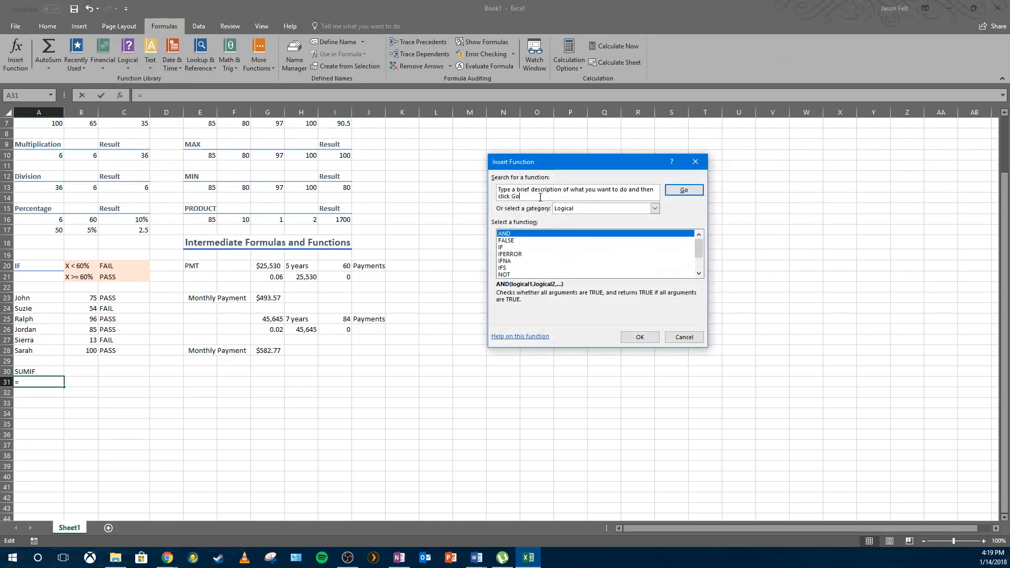
{"action": "type", "text": "SUMIF"}
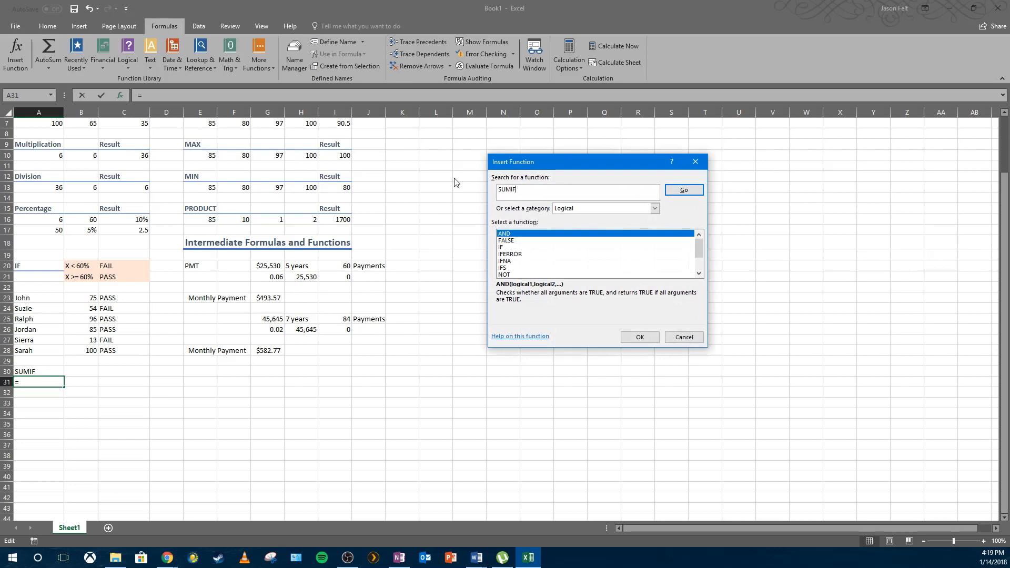
{"action": "key", "text": "Return"}
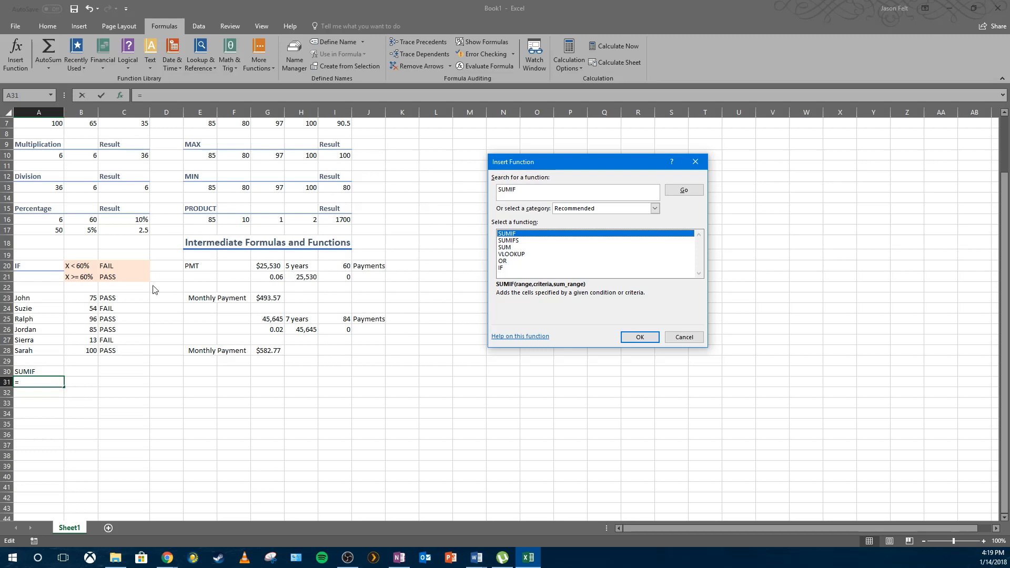
{"action": "left_click", "coordinate": [630, 344]}
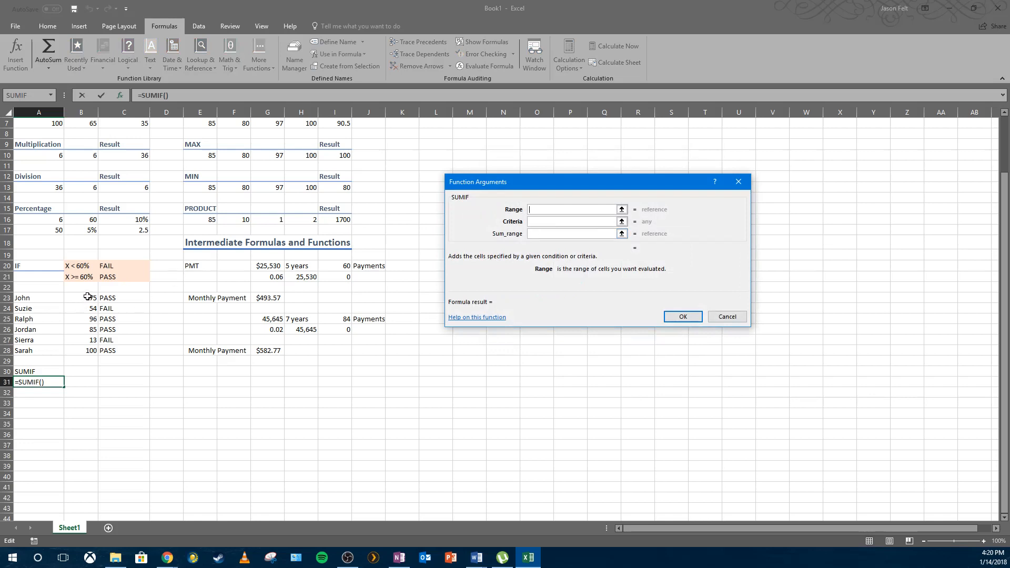
Complete the SUMIF in A31 with range B23:B28 and criteria ">=60", leaving the sum range empty.
{"action": "left_click_drag", "start_coordinate": [88, 297], "coordinate": [88, 350]}
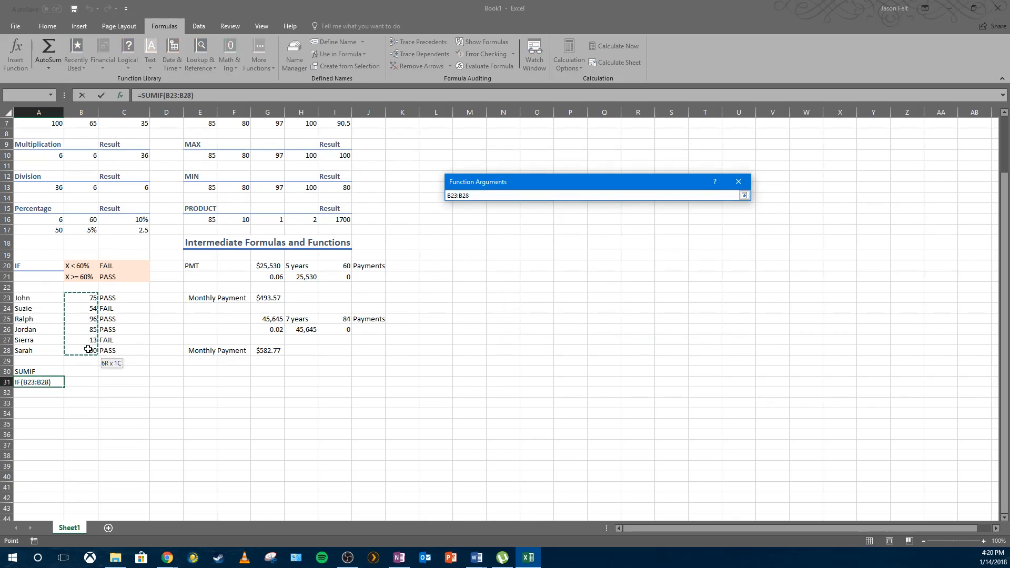
{"action": "left_click_drag", "start_coordinate": [88, 349], "coordinate": [87, 349]}
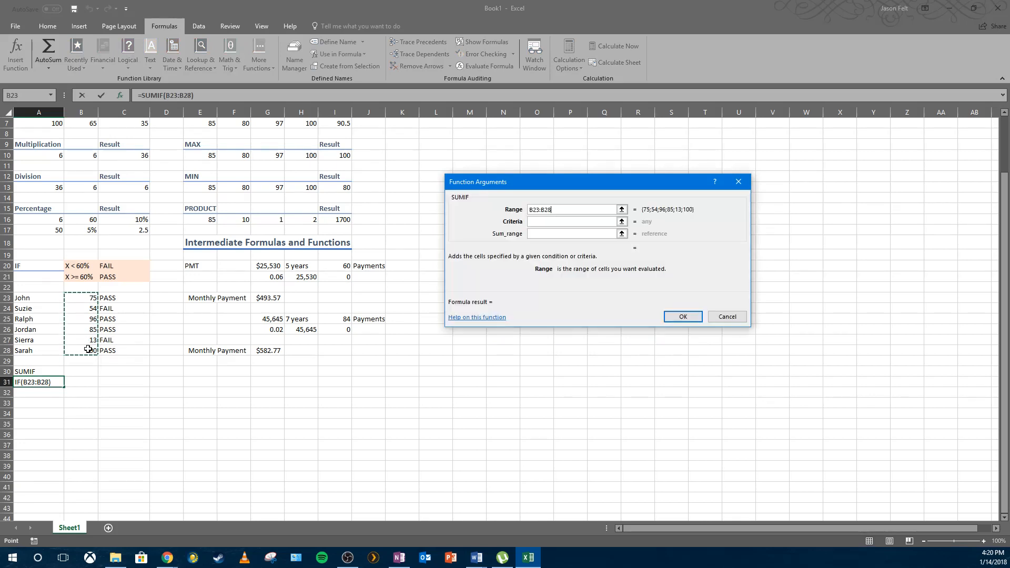
{"action": "left_click", "coordinate": [549, 222]}
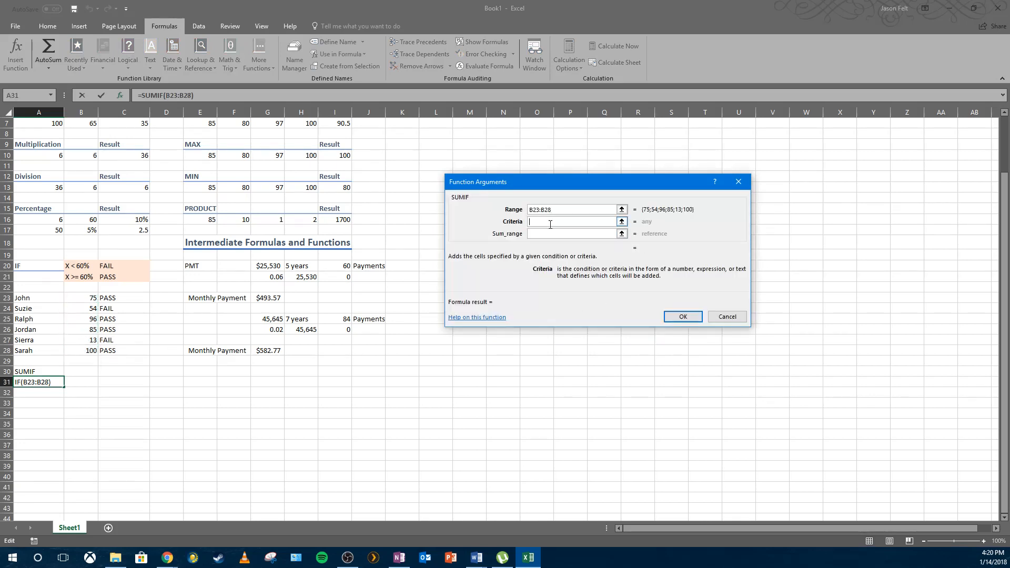
{"action": "type", "text": ">=60"}
{"action": "key", "text": "Tab"}
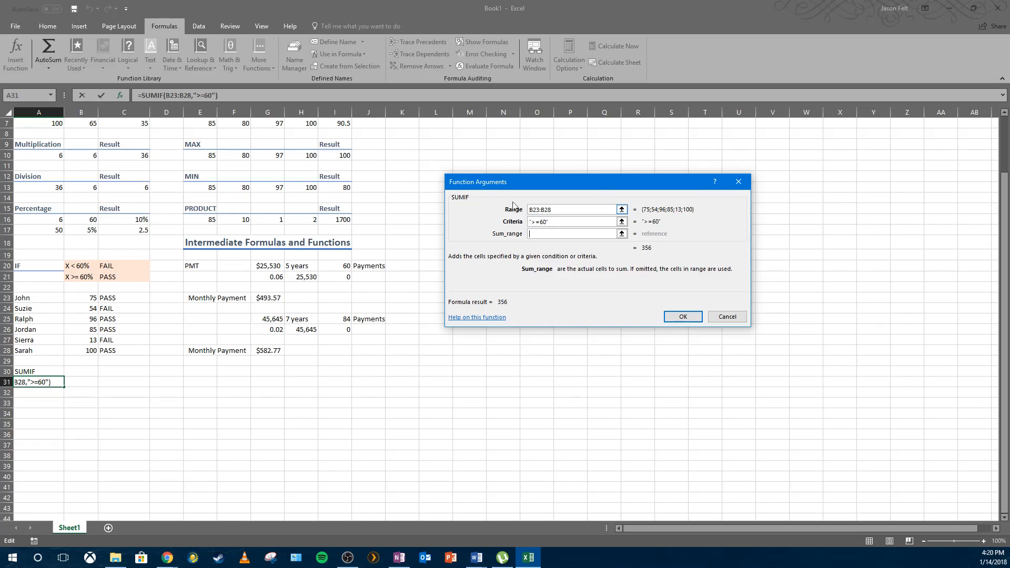
{"action": "left_click_drag", "start_coordinate": [88, 296], "coordinate": [90, 350]}
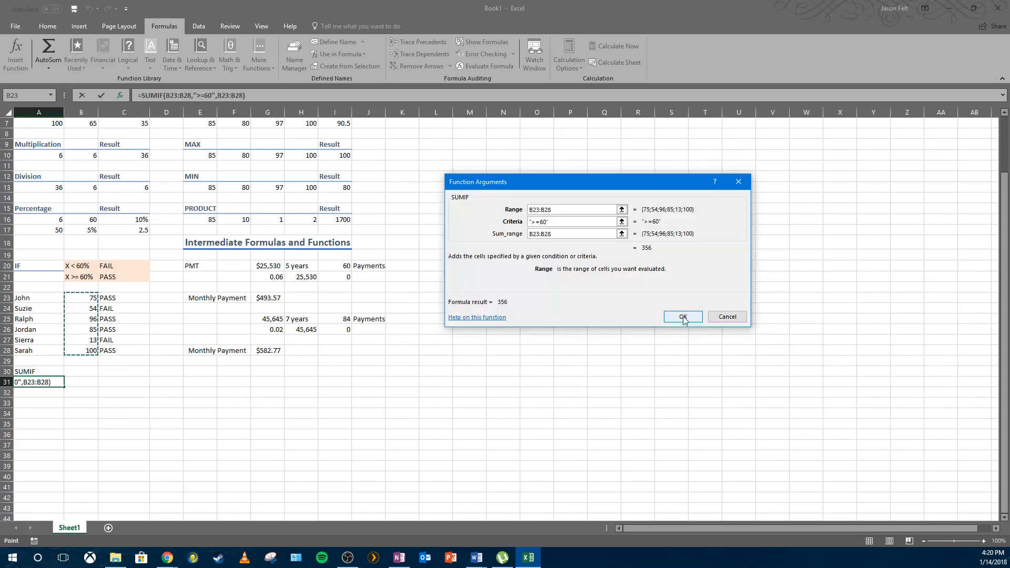
{"action": "left_click", "coordinate": [477, 224]}
{"action": "key", "text": "BackSpace"}
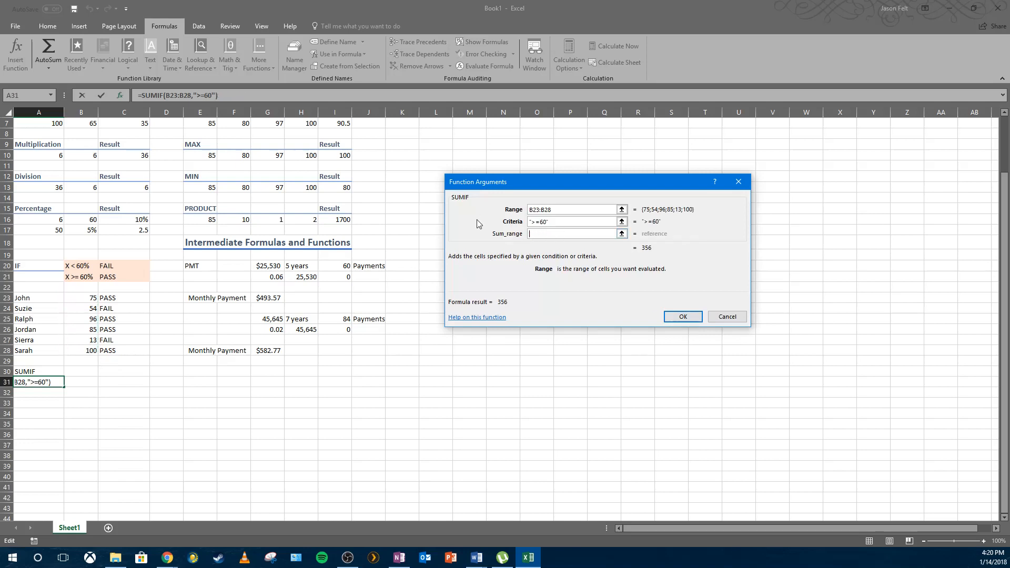
{"action": "left_click", "coordinate": [683, 317]}
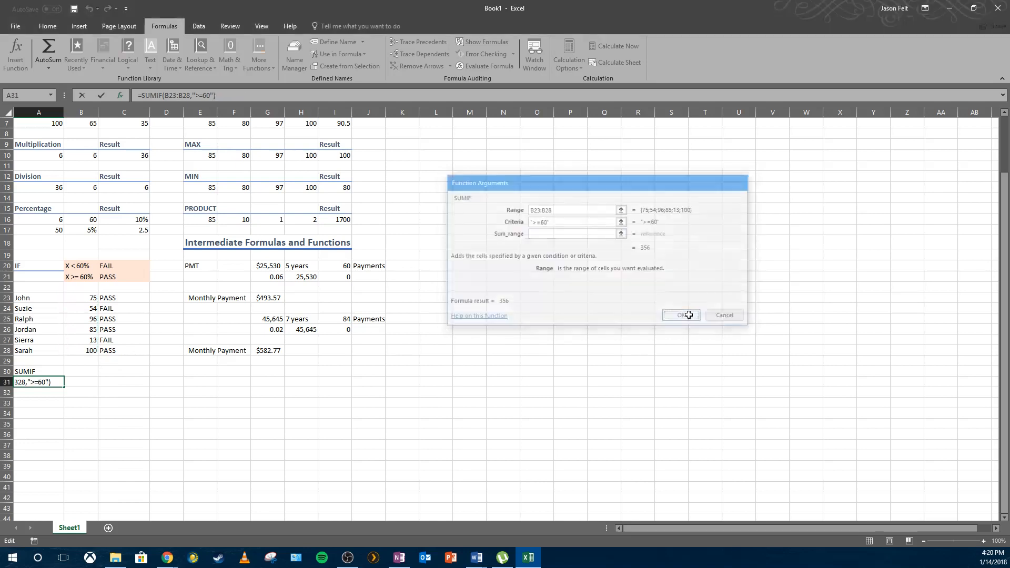
Examine the individual scores in B23:B28 and the SUMIF result in A31.
{"action": "left_click", "coordinate": [91, 298]}
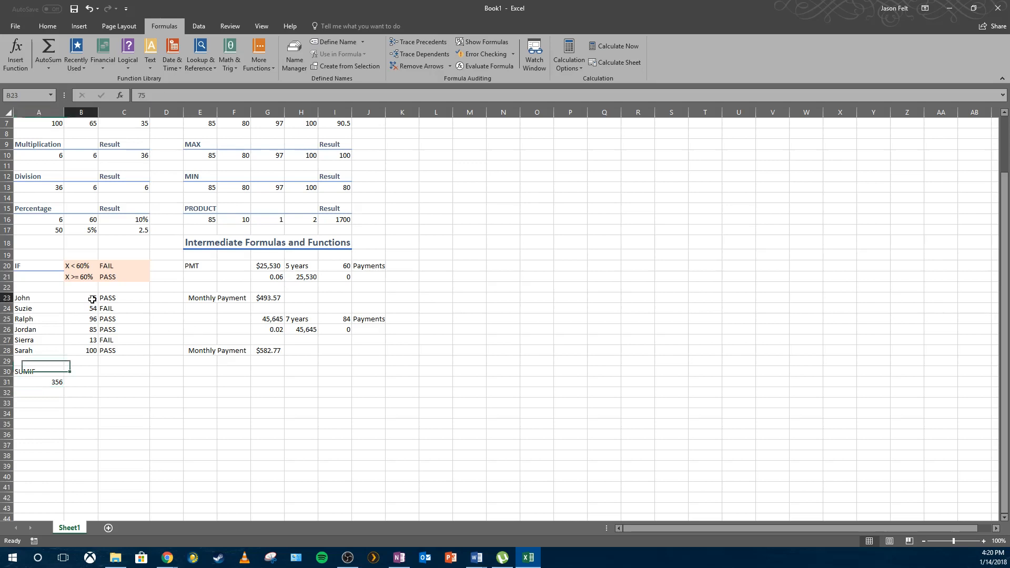
{"action": "left_click", "coordinate": [94, 319]}
{"action": "left_click", "coordinate": [102, 328]}
{"action": "left_click", "coordinate": [90, 318]}
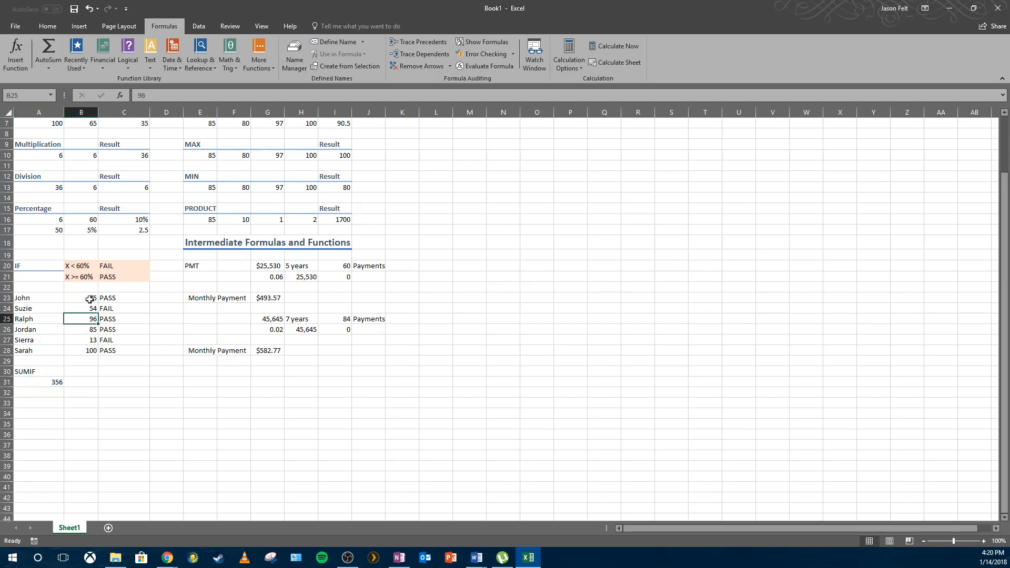
{"action": "left_click", "coordinate": [92, 298]}
{"action": "left_click", "coordinate": [94, 329]}
{"action": "left_click", "coordinate": [92, 318]}
{"action": "left_click", "coordinate": [92, 350]}
{"action": "left_click", "coordinate": [92, 340]}
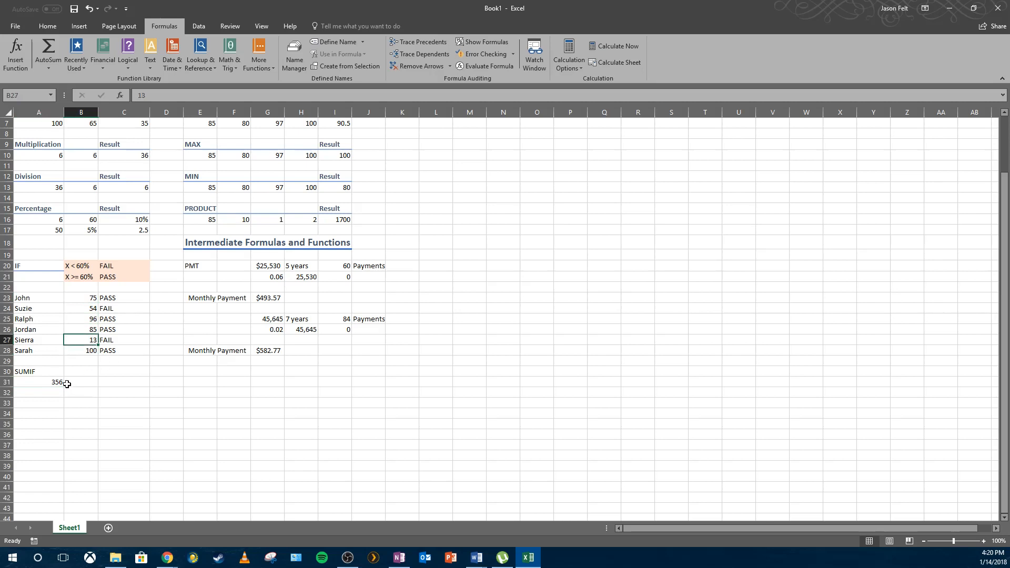
{"action": "left_click", "coordinate": [51, 383]}
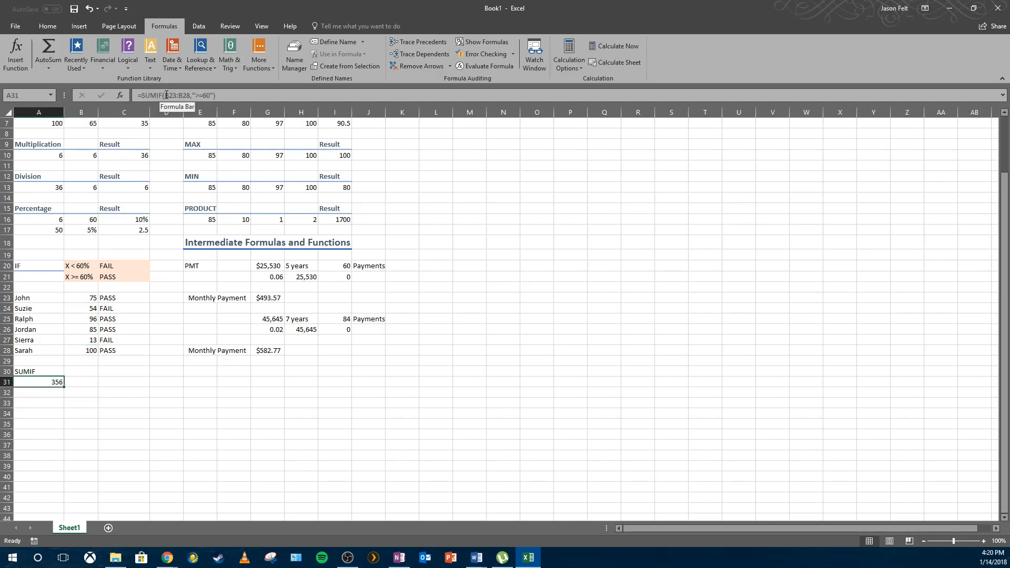
Review the scores and the PASS/FAIL formulas in column C for each student.
{"action": "left_click_drag", "start_coordinate": [90, 298], "coordinate": [97, 350]}
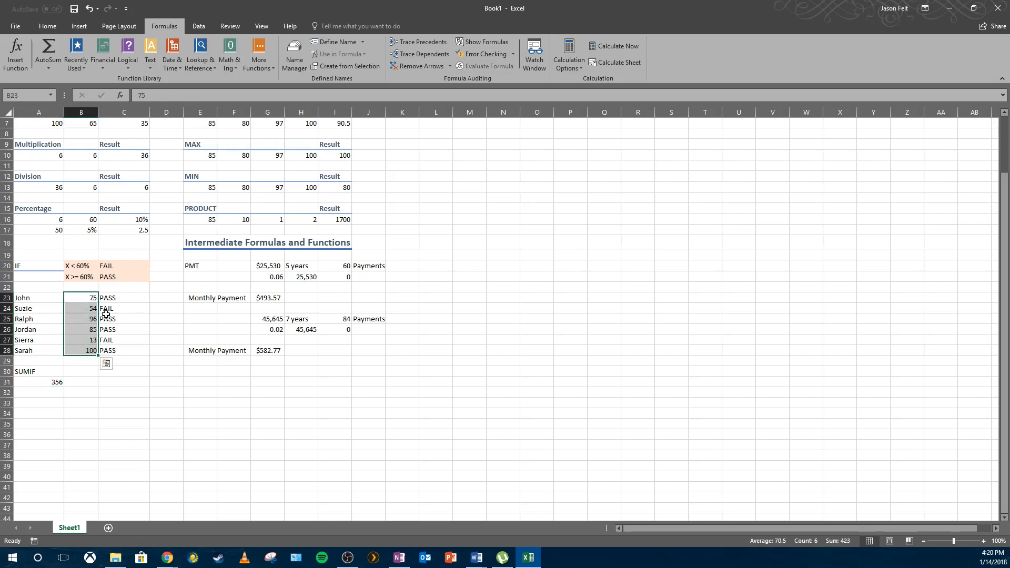
{"action": "left_click", "coordinate": [108, 298]}
{"action": "left_click", "coordinate": [111, 321]}
{"action": "left_click", "coordinate": [111, 329]}
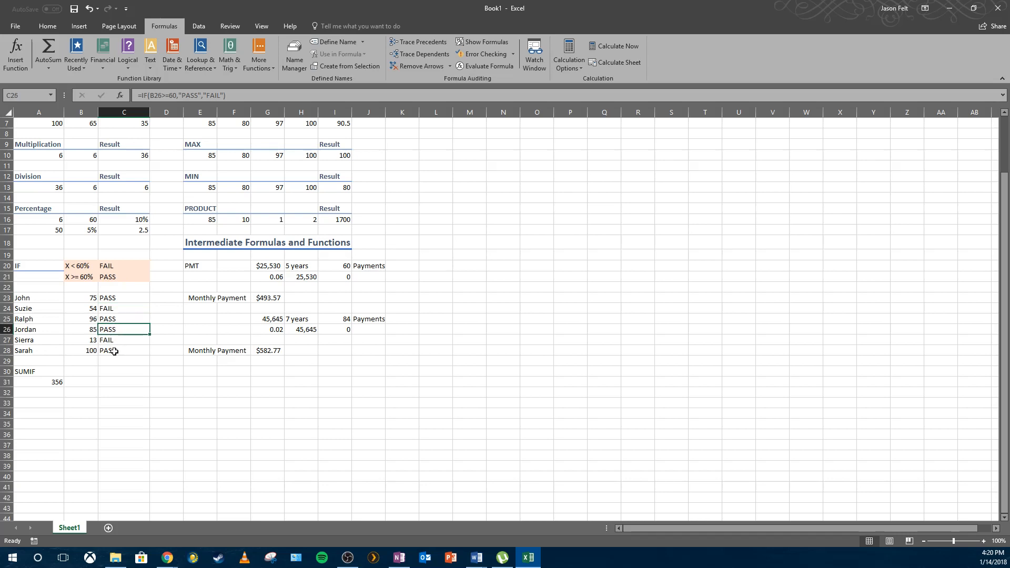
{"action": "left_click", "coordinate": [111, 352]}
{"action": "left_click", "coordinate": [111, 329]}
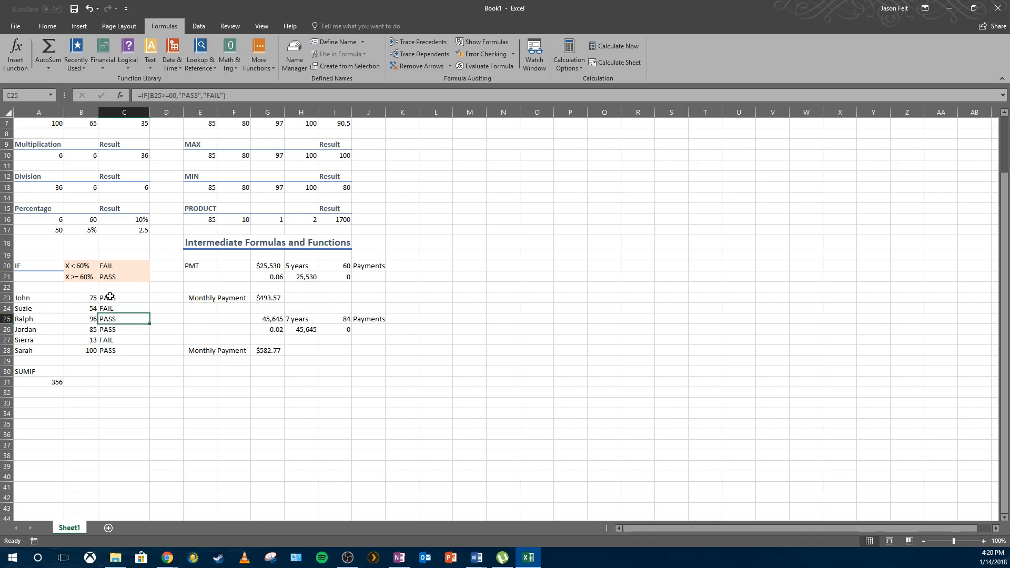
{"action": "left_click", "coordinate": [110, 298]}
{"action": "left_click", "coordinate": [88, 309]}
{"action": "left_click", "coordinate": [92, 341]}
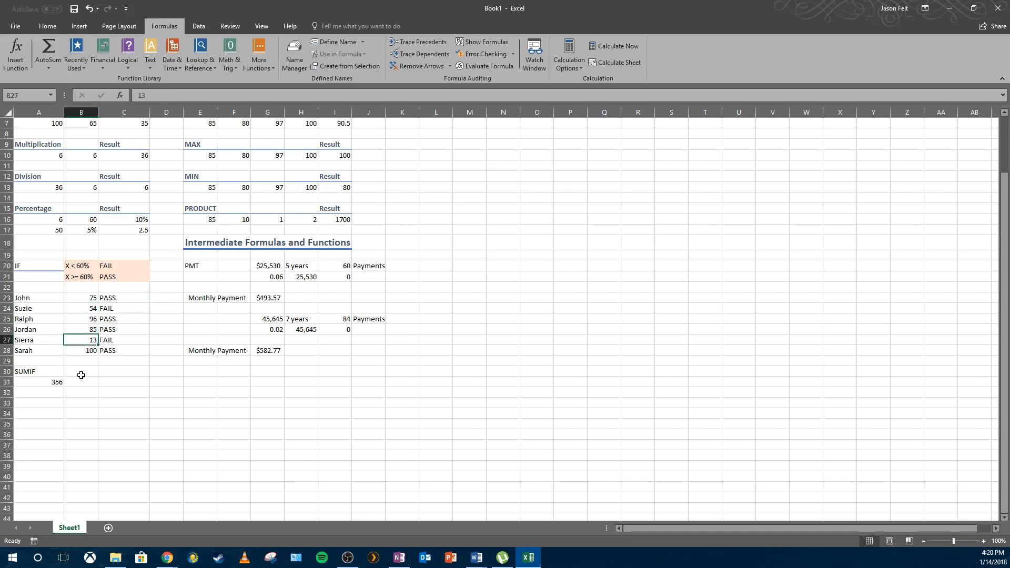
{"action": "left_click", "coordinate": [56, 381]}
Enter =B23+B25+B26+B28 in B31 to add the passing scores manually as a check.
{"action": "left_click", "coordinate": [90, 383]}
{"action": "type", "text": "="}
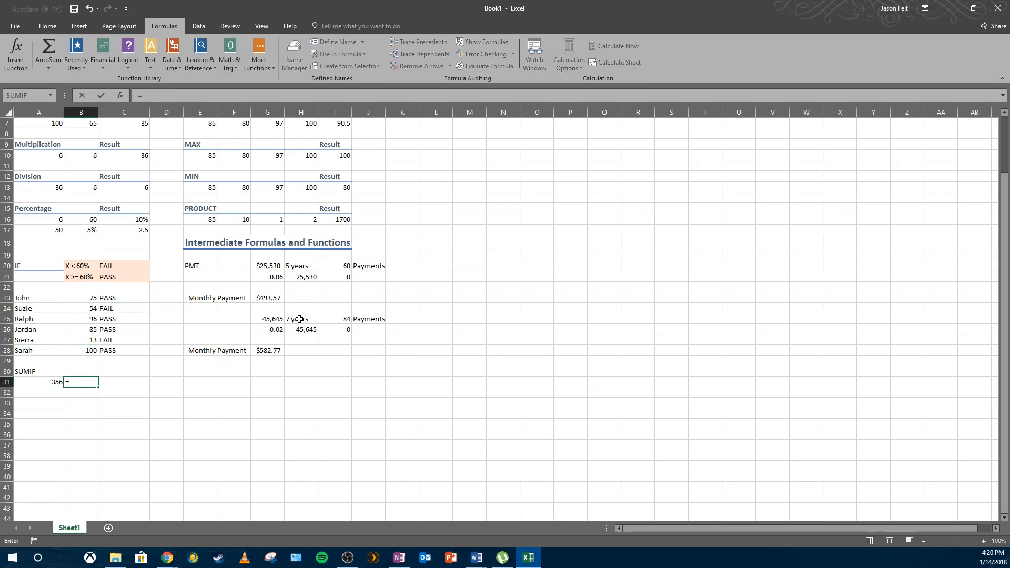
{"action": "left_click", "coordinate": [92, 298]}
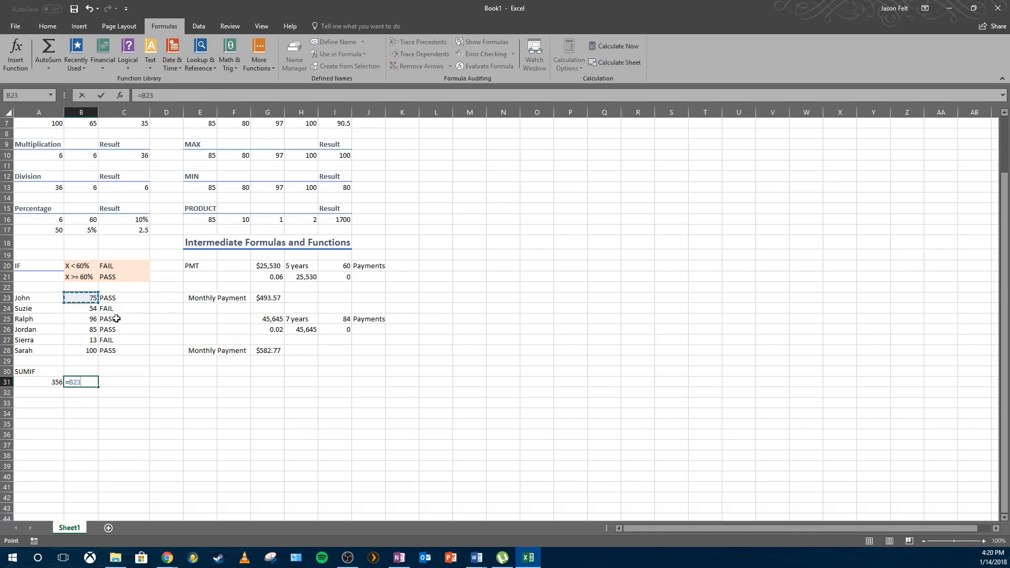
{"action": "type", "text": "+"}
{"action": "left_click", "coordinate": [90, 319]}
{"action": "type", "text": "+"}
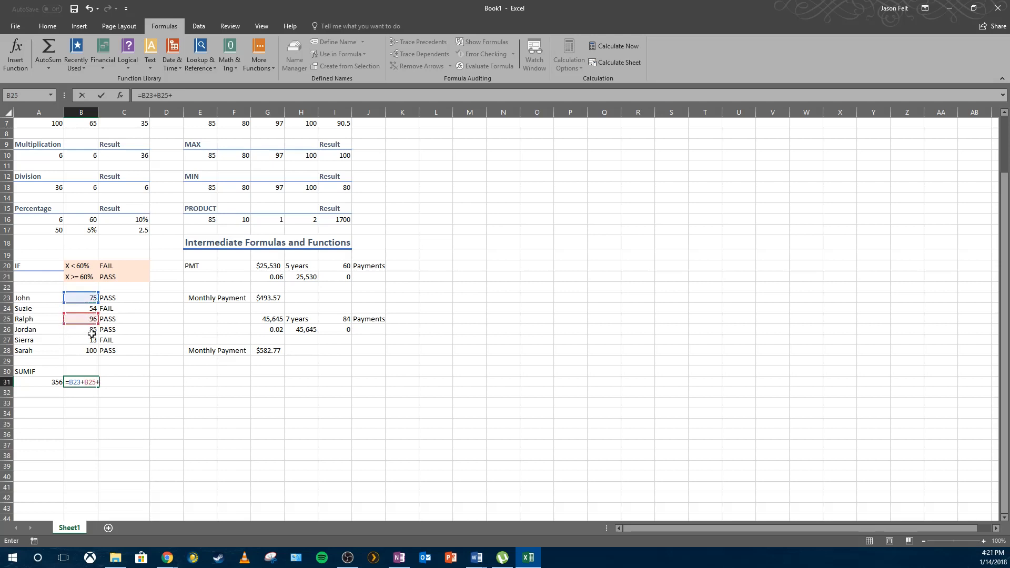
{"action": "left_click", "coordinate": [91, 330]}
{"action": "type", "text": "+"}
{"action": "left_click", "coordinate": [91, 351]}
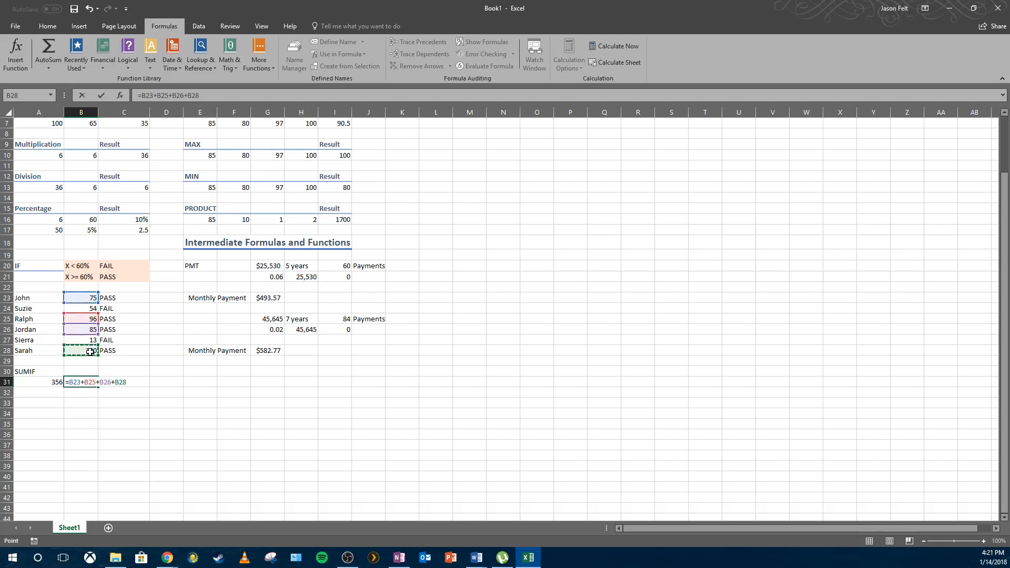
{"action": "key", "text": "Return"}
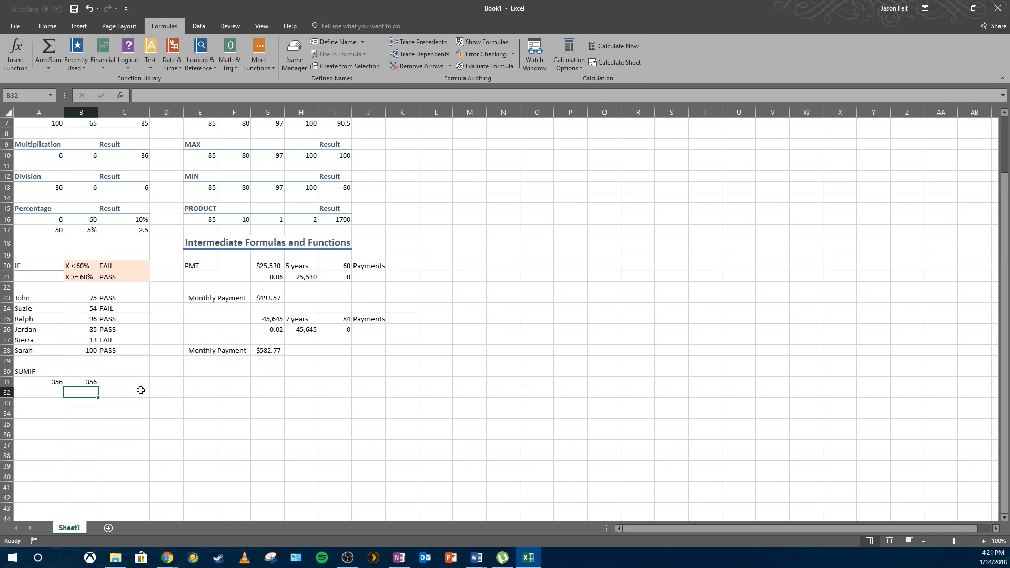
Label A33 as AVERAGEIF.
{"action": "left_click", "coordinate": [55, 379]}
{"action": "left_click", "coordinate": [53, 373]}
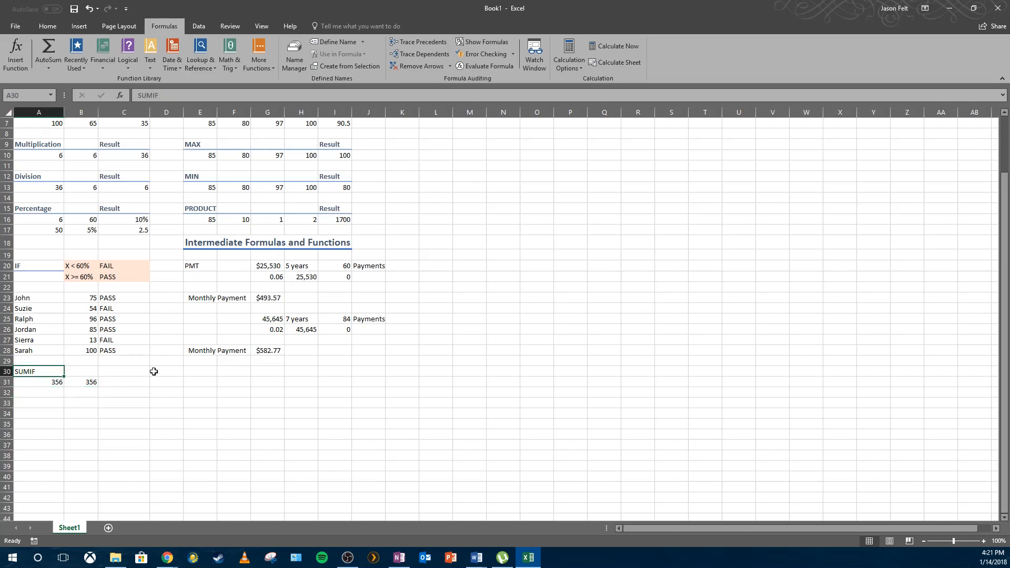
{"action": "left_click", "coordinate": [84, 307]}
{"action": "left_click", "coordinate": [86, 342]}
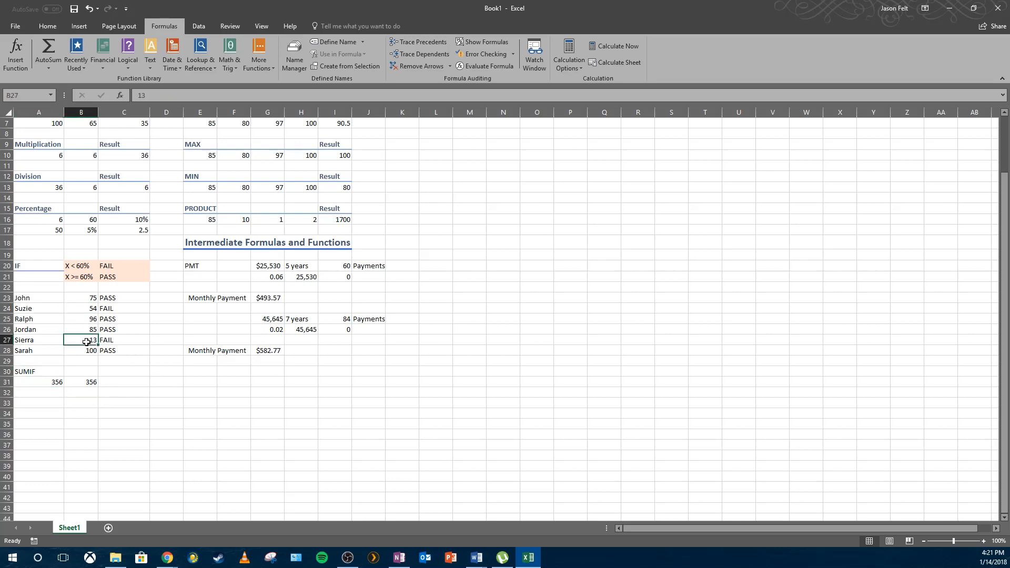
{"action": "left_click", "coordinate": [52, 393]}
{"action": "left_click", "coordinate": [44, 404]}
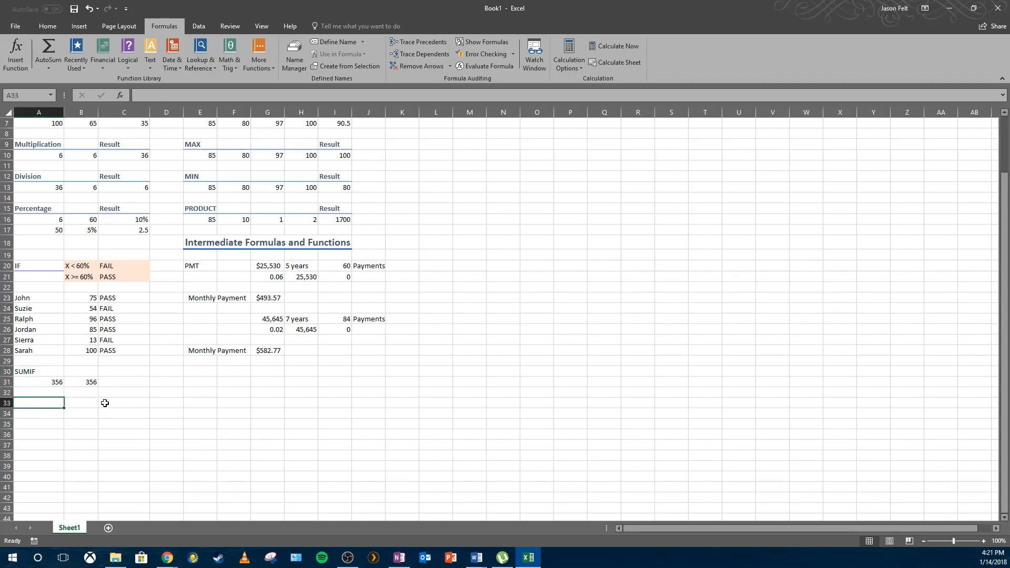
{"action": "type", "text": "AVERAGE"}
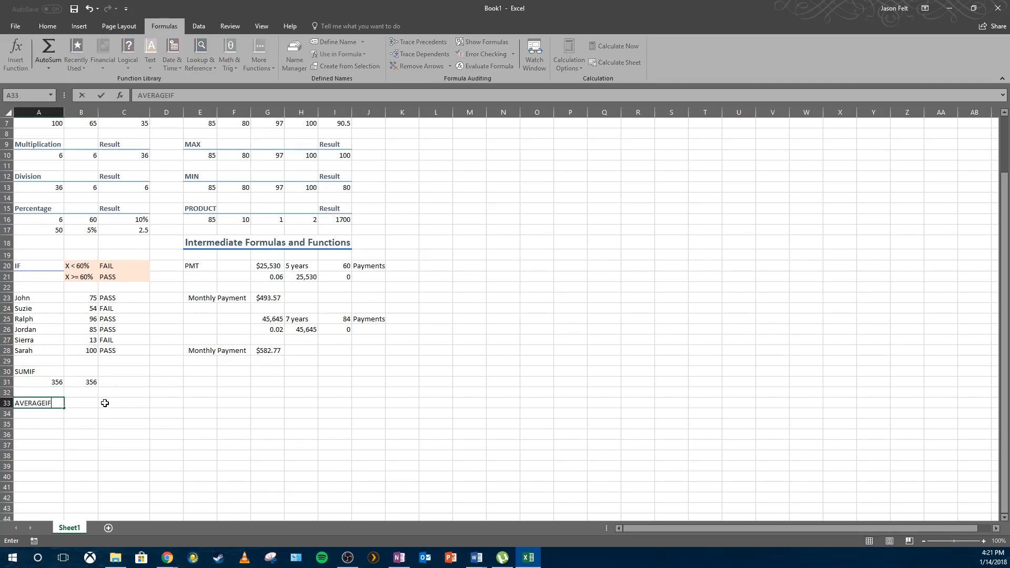
{"action": "type", "text": "IF"}
{"action": "key", "text": "Return"}
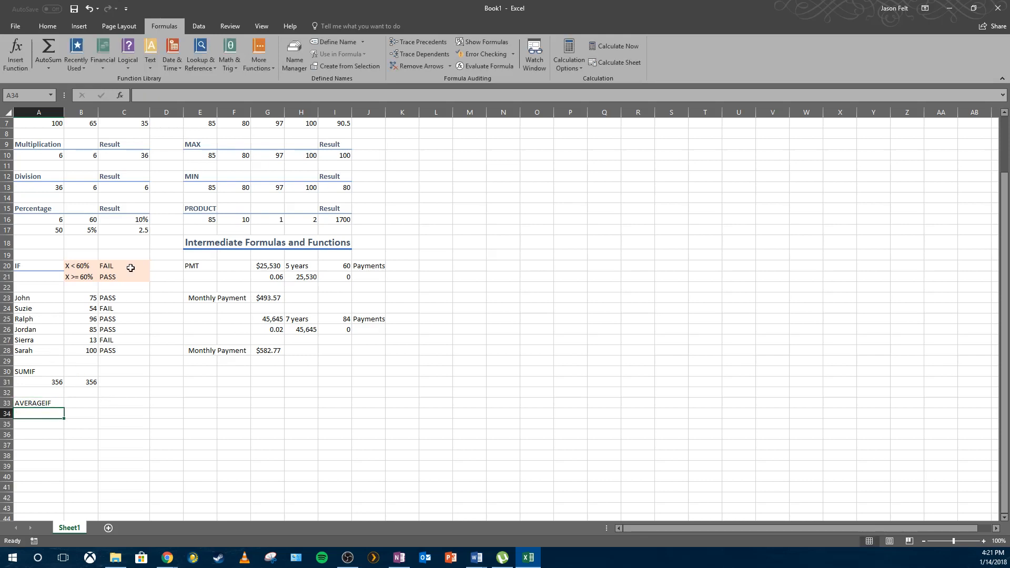
Insert the AVERAGEIF function into A34 by searching for it in the Insert Function dialog.
{"action": "left_click", "coordinate": [120, 95]}
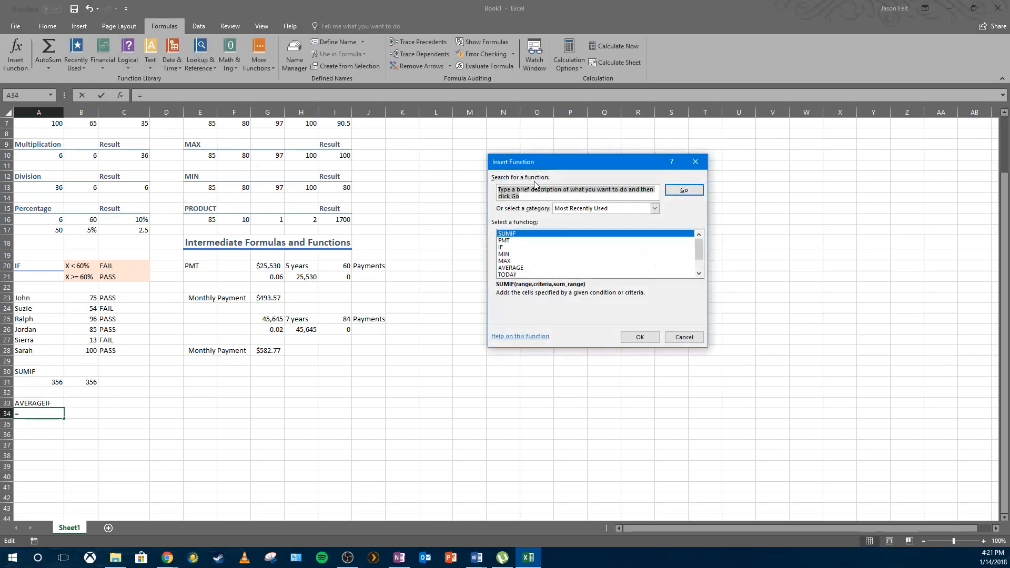
{"action": "type", "text": "AVERAGEI"}
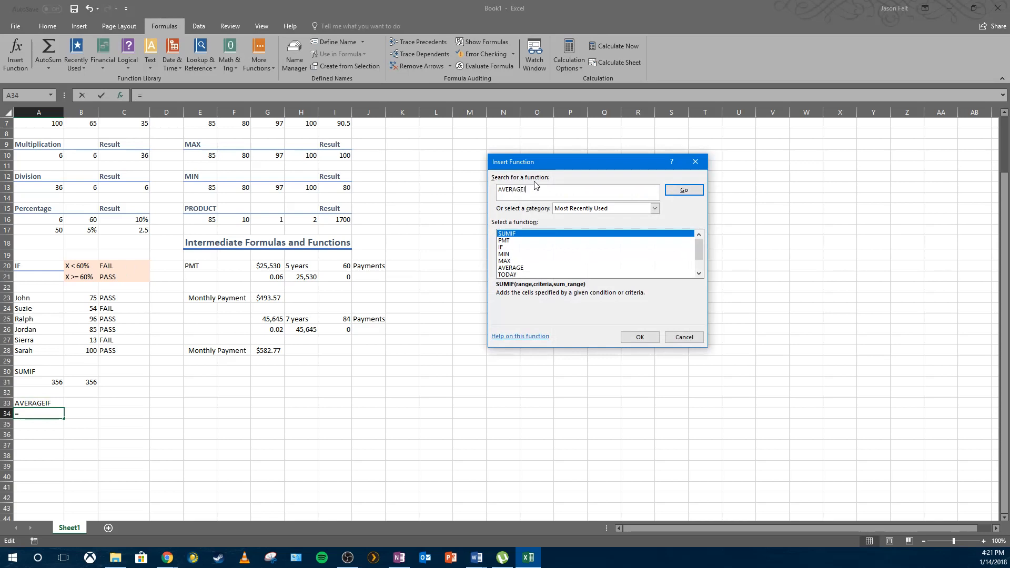
{"action": "type", "text": "F"}
{"action": "key", "text": "Return"}
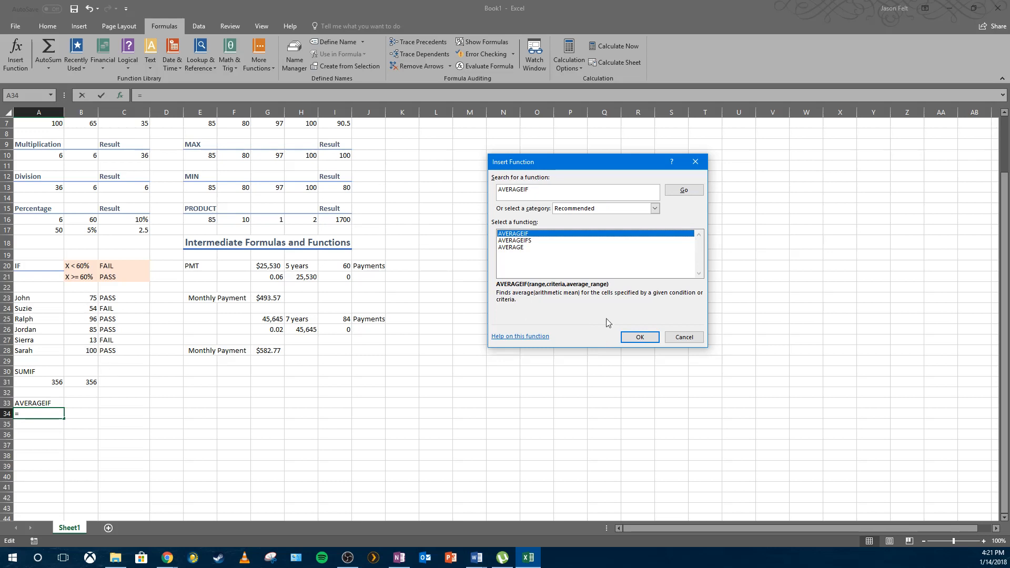
{"action": "left_click", "coordinate": [637, 336]}
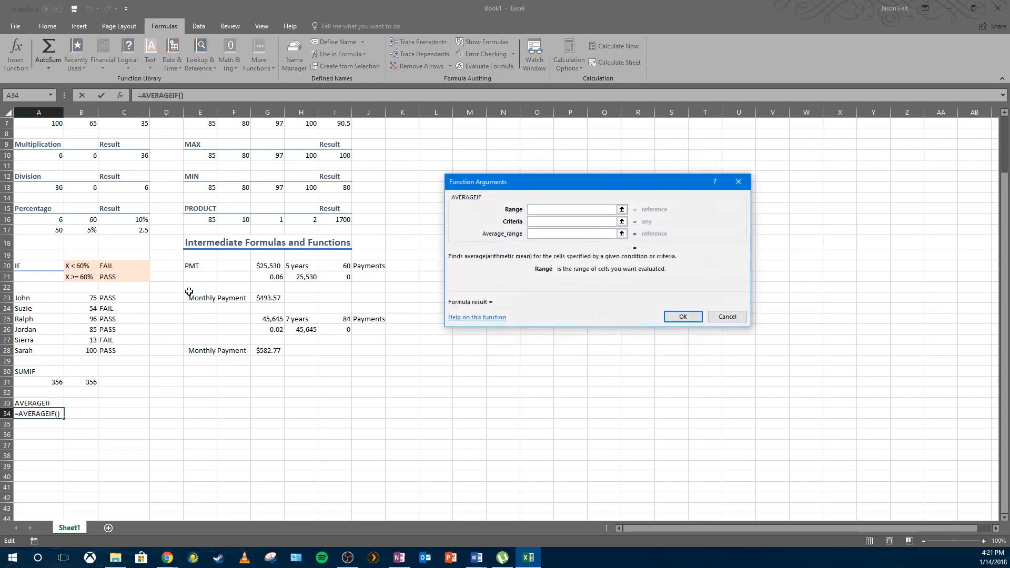
Set the AVERAGEIF range to B23:B28 and criteria to ">=60", then confirm the formula.
{"action": "left_click_drag", "start_coordinate": [87, 297], "coordinate": [87, 351]}
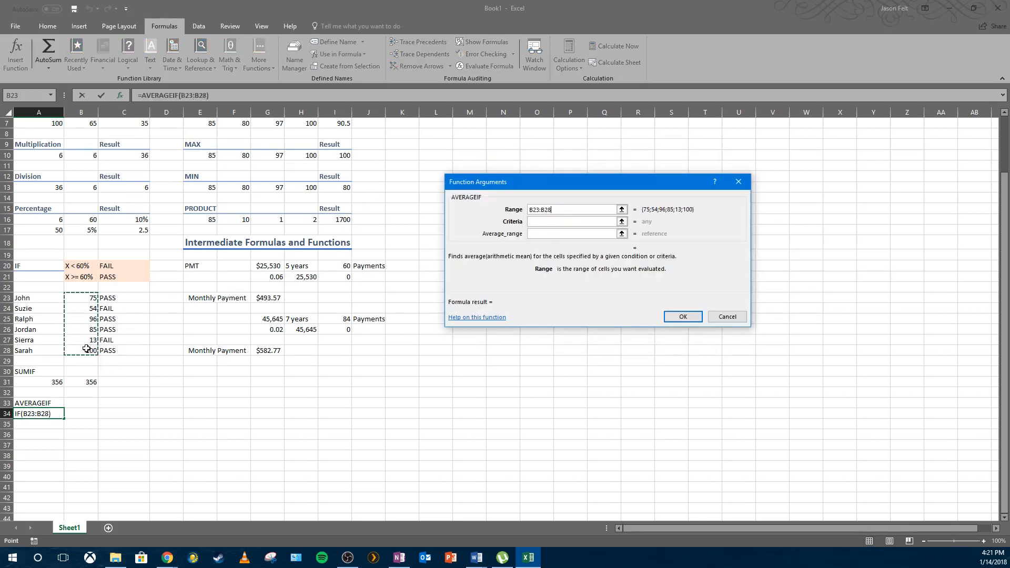
{"action": "left_click", "coordinate": [610, 221]}
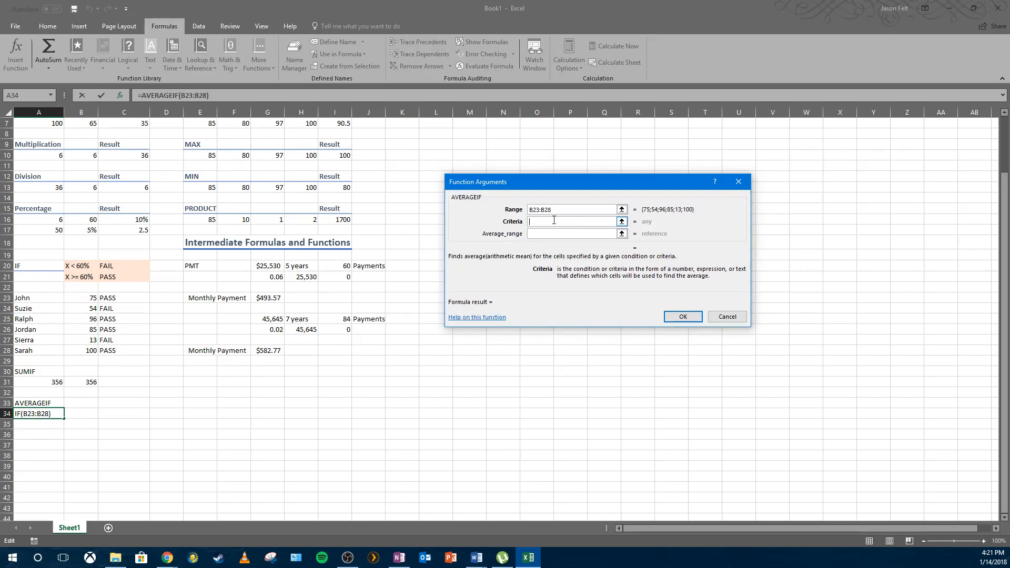
{"action": "type", "text": ">=60"}
{"action": "left_click", "coordinate": [550, 234]}
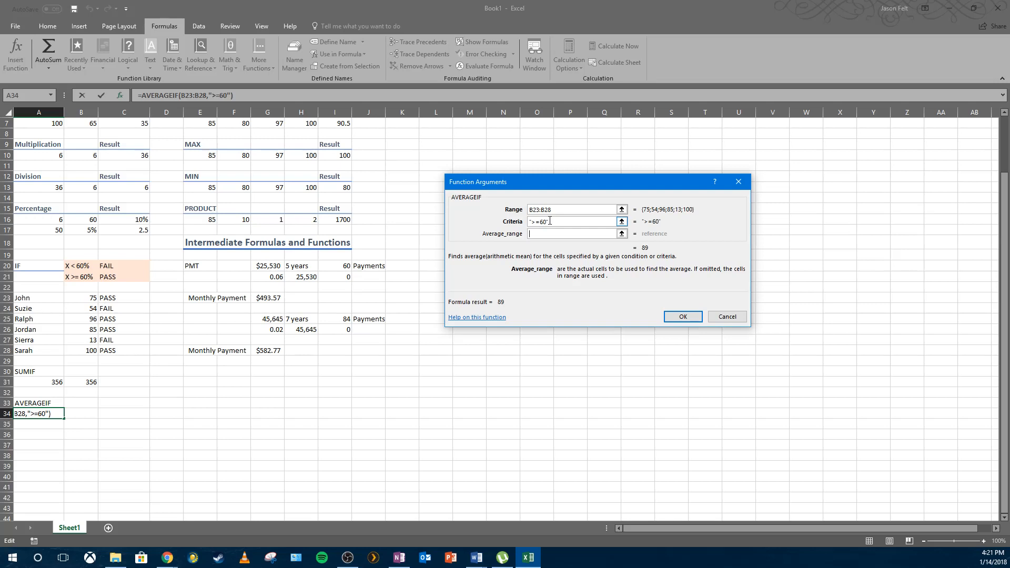
{"action": "left_click", "coordinate": [672, 316]}
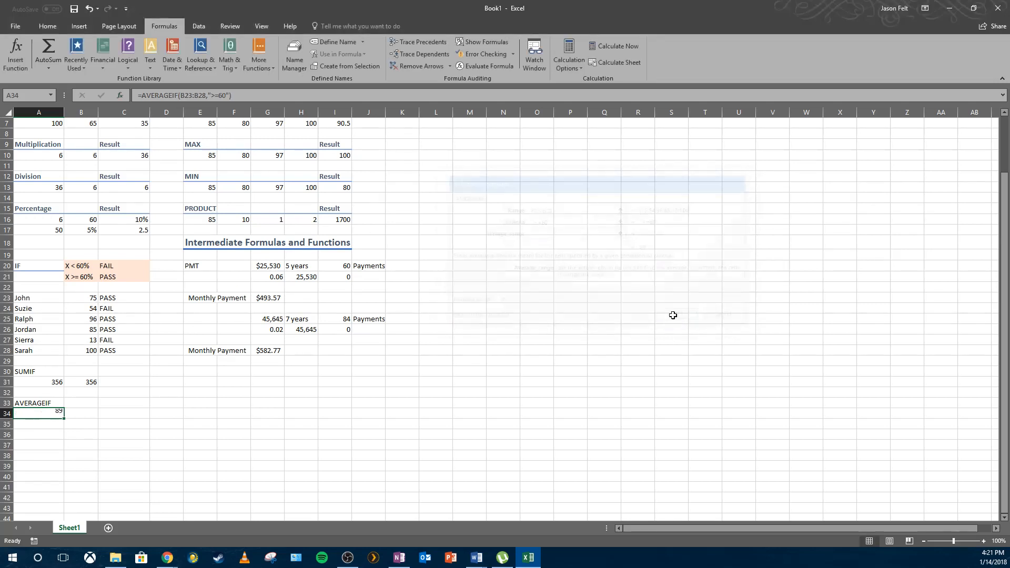
Enter =AVERAGE(B23,B25,B26,B28) in B34 to average the passing scores manually as a check.
{"action": "left_click", "coordinate": [76, 412]}
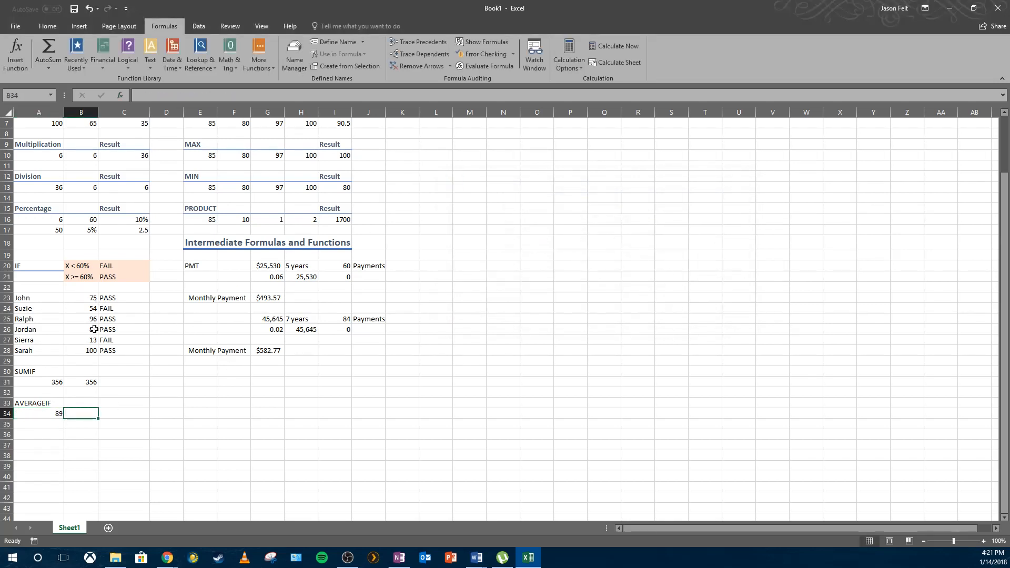
{"action": "mouse_move", "coordinate": [87, 299]}
{"action": "left_mouse_down"}
{"action": "mouse_move", "coordinate": [92, 326]}
{"action": "mouse_move", "coordinate": [92, 316]}
{"action": "left_mouse_up"}
{"action": "left_click", "coordinate": [91, 319]}
{"action": "left_click", "coordinate": [91, 299]}
{"action": "left_click", "coordinate": [81, 413]}
{"action": "type", "text": "=AVER"}
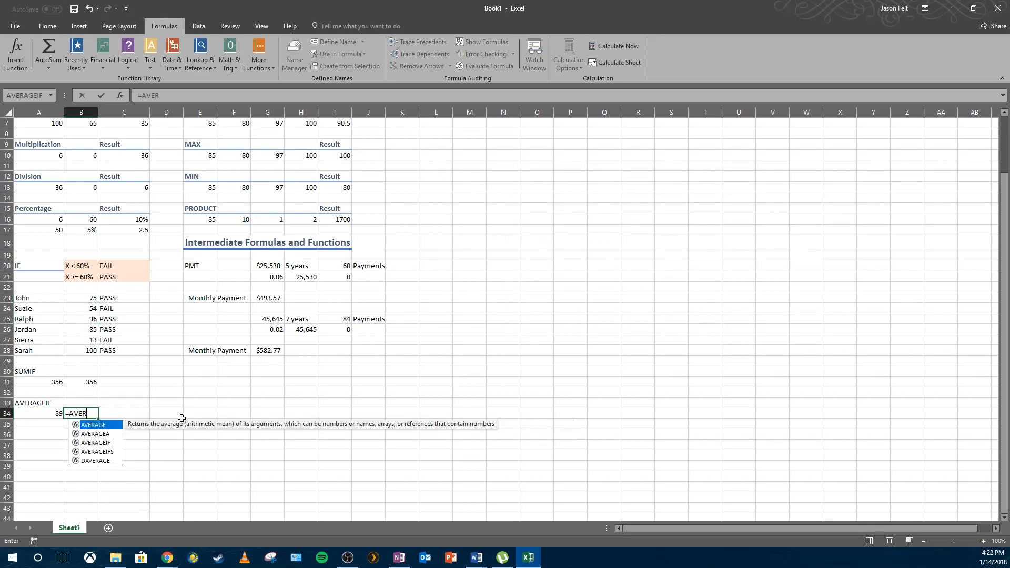
{"action": "type", "text": "AGE("}
{"action": "left_click", "coordinate": [82, 297]}
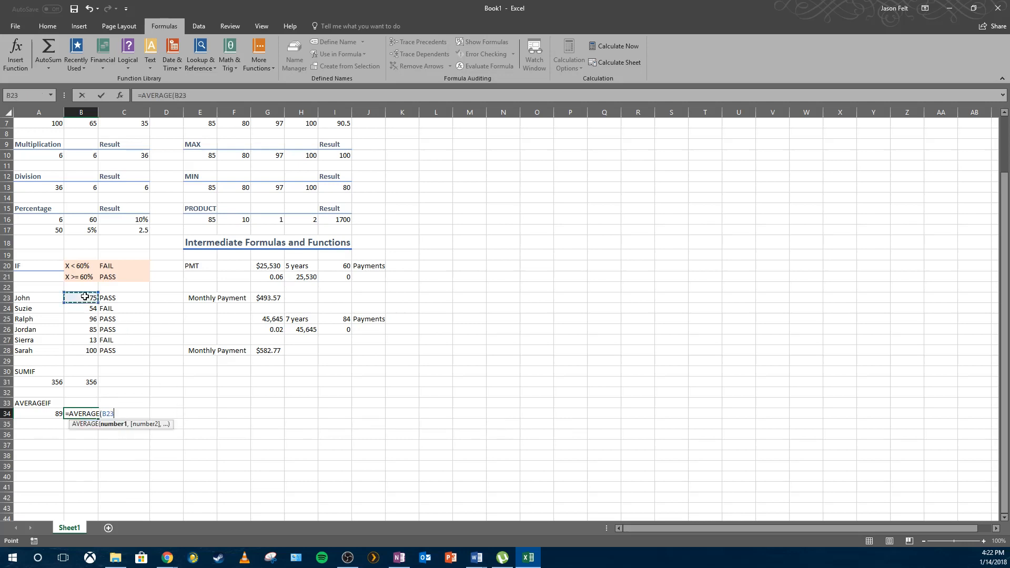
{"action": "type", "text": ","}
{"action": "left_click", "coordinate": [90, 320]}
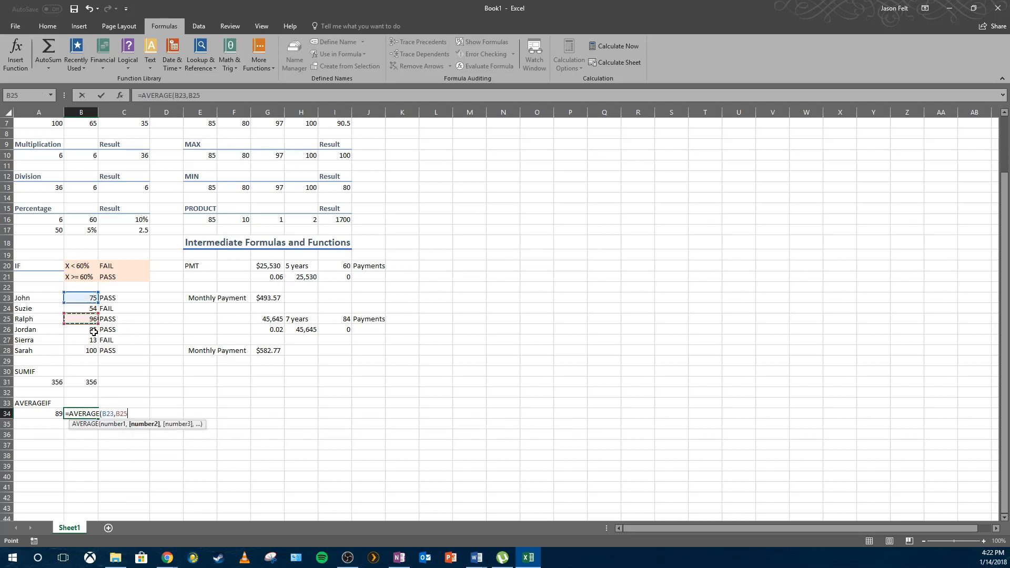
{"action": "type", "text": ","}
{"action": "left_click", "coordinate": [90, 330]}
{"action": "type", "text": ","}
{"action": "left_click", "coordinate": [88, 351]}
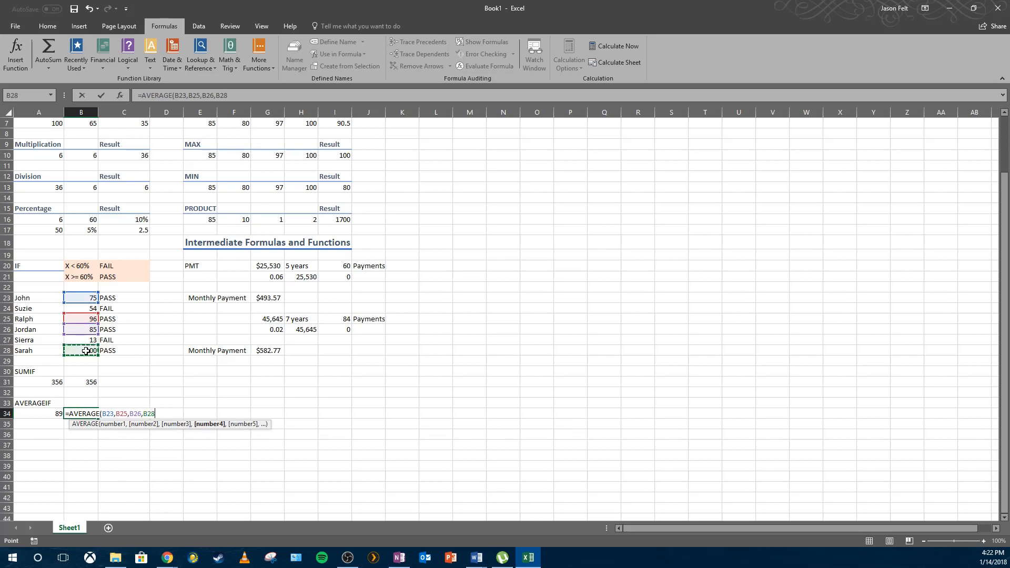
{"action": "key", "text": "Return"}
Delete the manual check formulas from B31 and B34.
{"action": "left_click", "coordinate": [193, 421]}
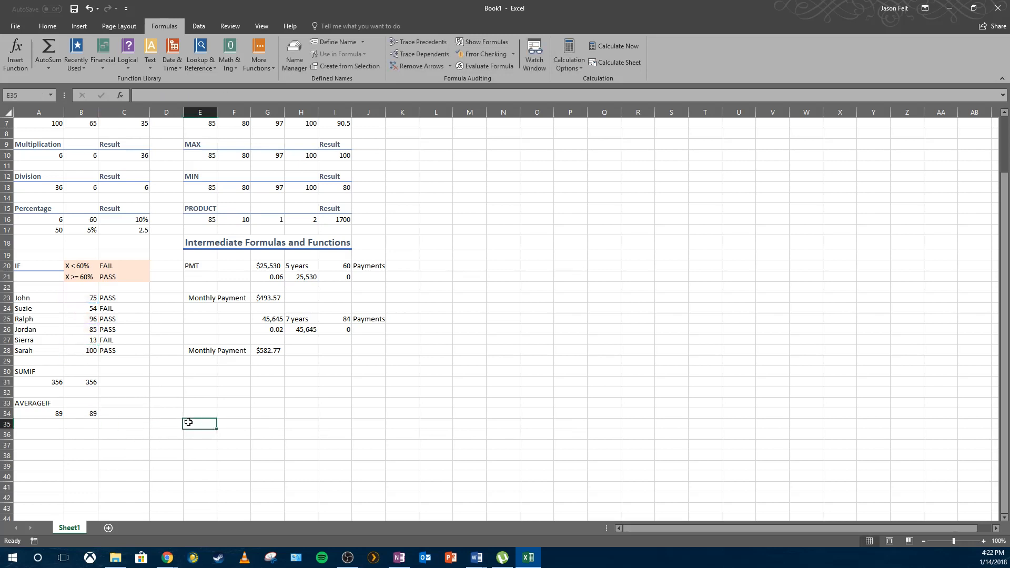
{"action": "left_click", "coordinate": [88, 411]}
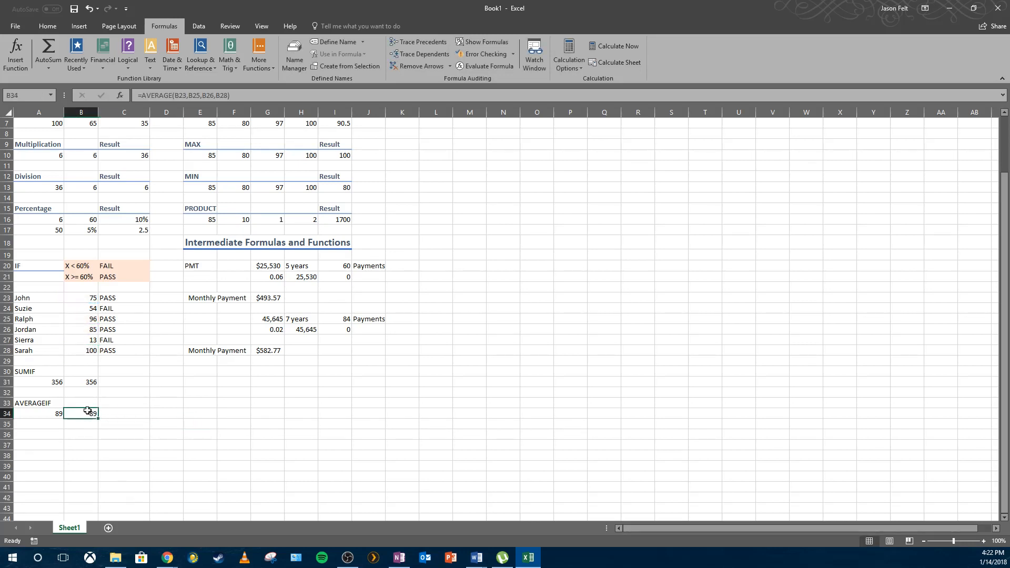
{"action": "left_click", "coordinate": [89, 383]}
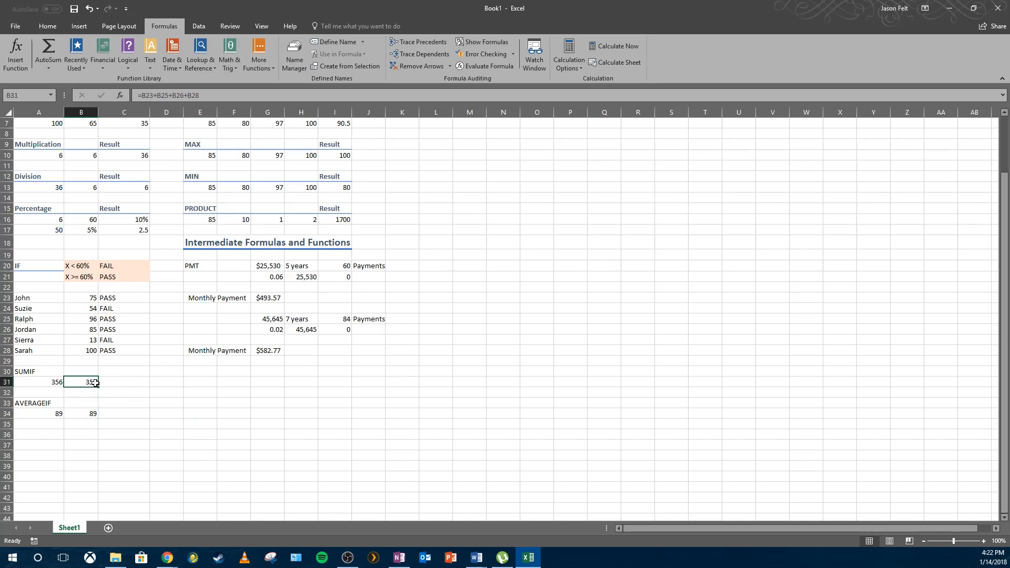
{"action": "key", "text": "Delete"}
{"action": "key", "text": "Down"}
{"action": "key", "text": "Down"}
{"action": "key", "text": "Down"}
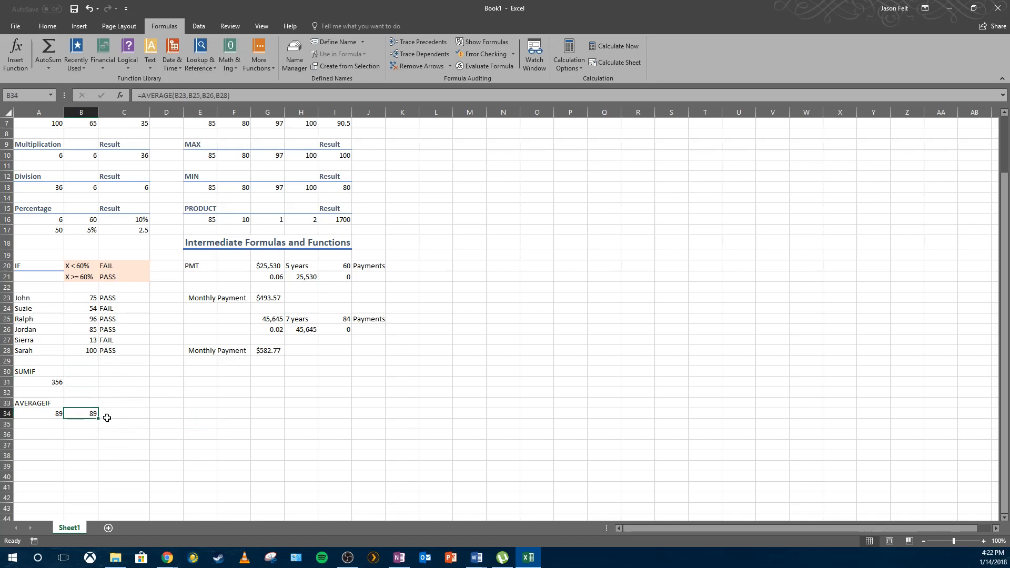
{"action": "key", "text": "Delete"}
{"action": "left_click", "coordinate": [229, 445]}
{"action": "scroll", "coordinate": [226, 445], "scroll_direction": "up", "scroll_amount": 2}
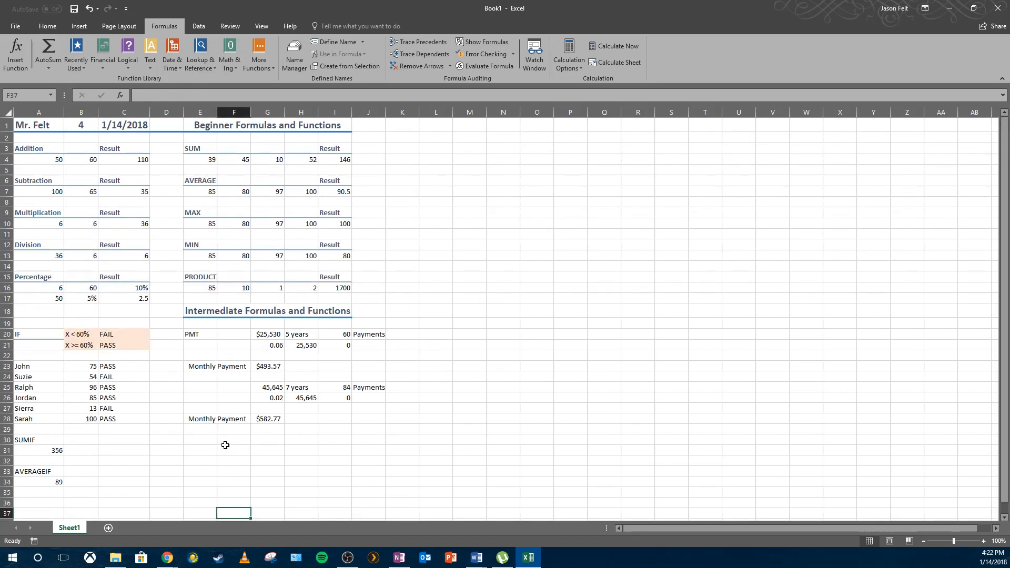
{"action": "scroll", "coordinate": [227, 444], "scroll_direction": "down", "scroll_amount": 2}
{"action": "scroll", "coordinate": [226, 443], "scroll_direction": "up", "scroll_amount": 2}
{"action": "key", "text": "alt+Tab"}
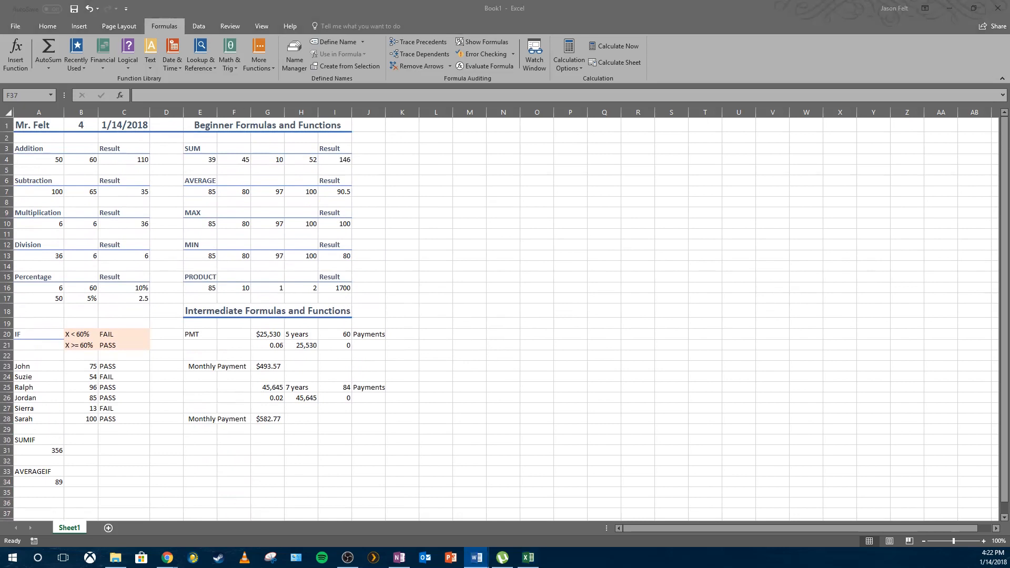
{"action": "key", "text": "alt+Tab"}
{"action": "scroll", "coordinate": [635, 339], "scroll_direction": "down", "scroll_amount": 1}
{"action": "scroll", "coordinate": [635, 339], "scroll_direction": "up", "scroll_amount": 1}
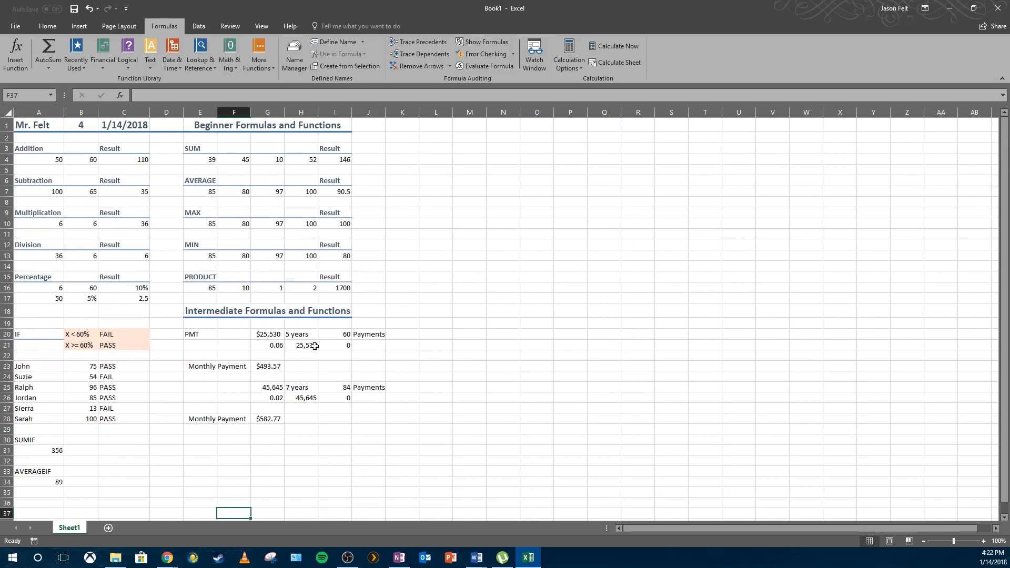
{"action": "left_click", "coordinate": [450, 304]}
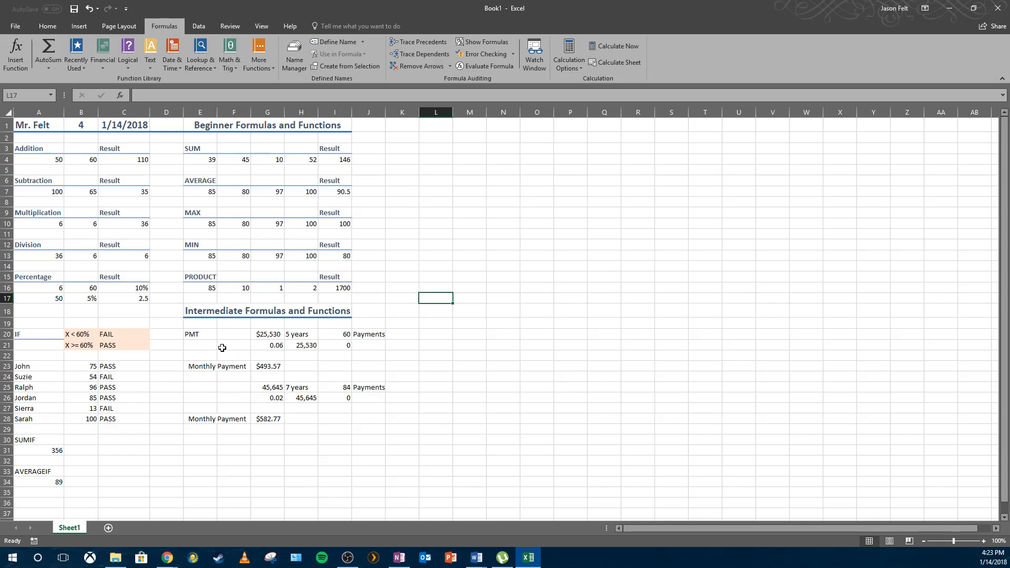
Apply the Heading 3 cell style to the PMT label in E20.
{"action": "left_click", "coordinate": [197, 335]}
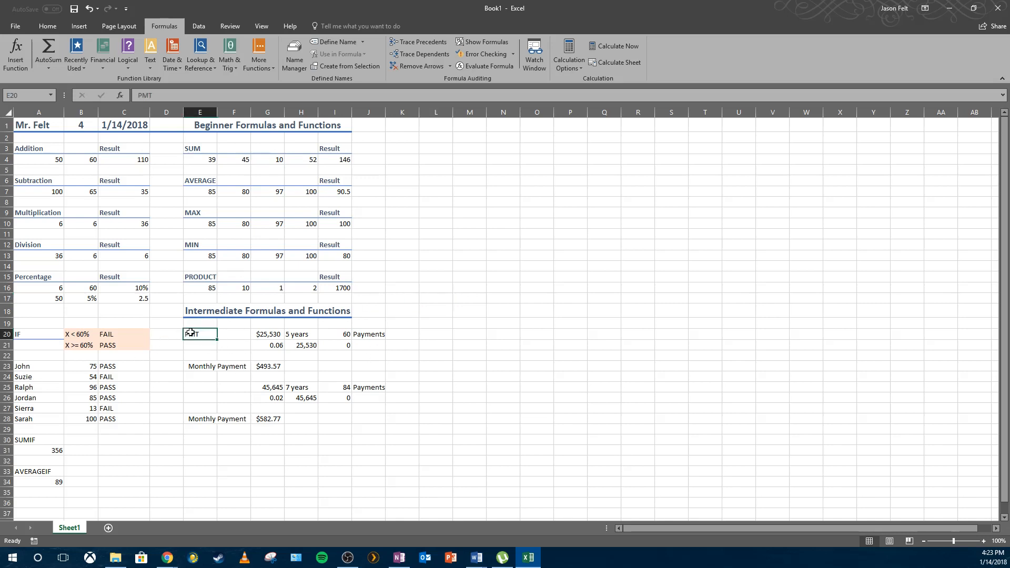
{"action": "left_click", "coordinate": [47, 26]}
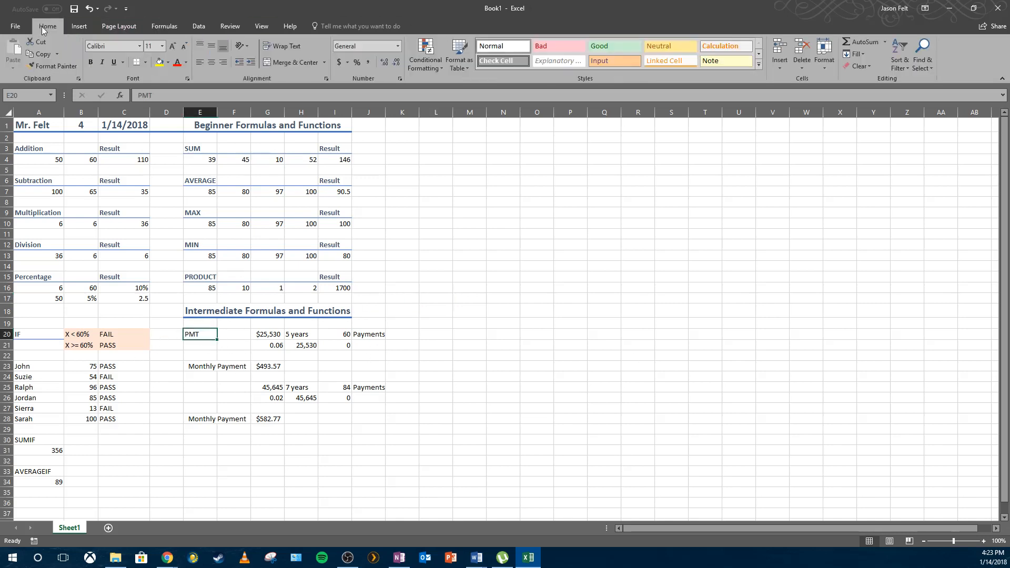
{"action": "left_click", "coordinate": [759, 64]}
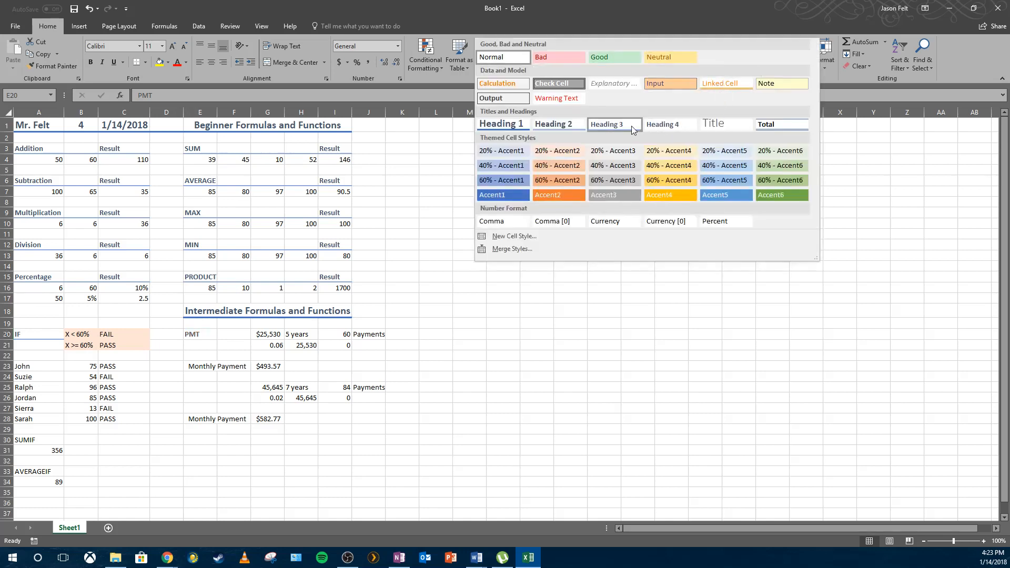
{"action": "left_click", "coordinate": [698, 321]}
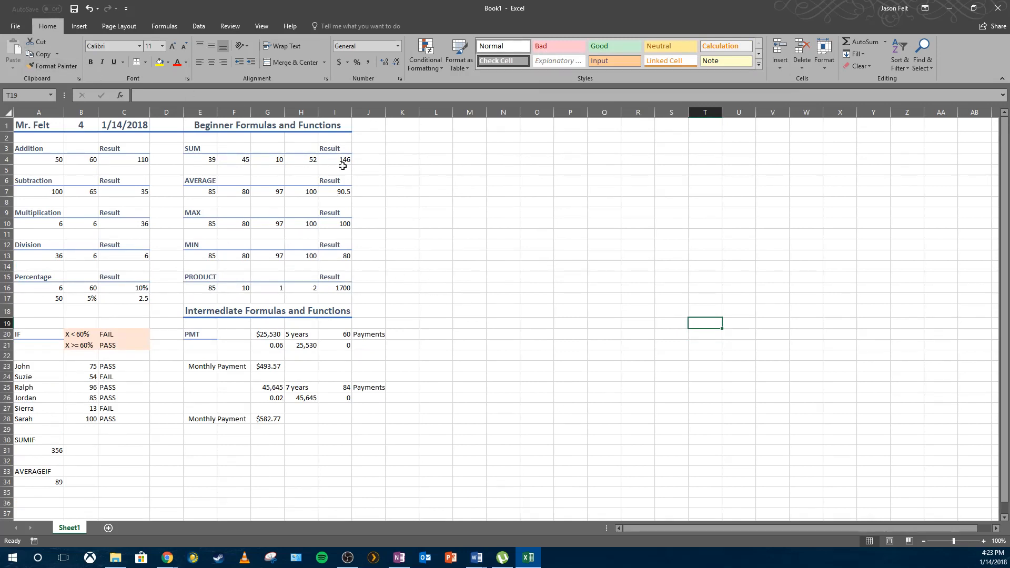
Set the print scaling to Fit Sheet on One Page in the print preview.
{"action": "left_click", "coordinate": [18, 31]}
{"action": "left_click", "coordinate": [19, 151]}
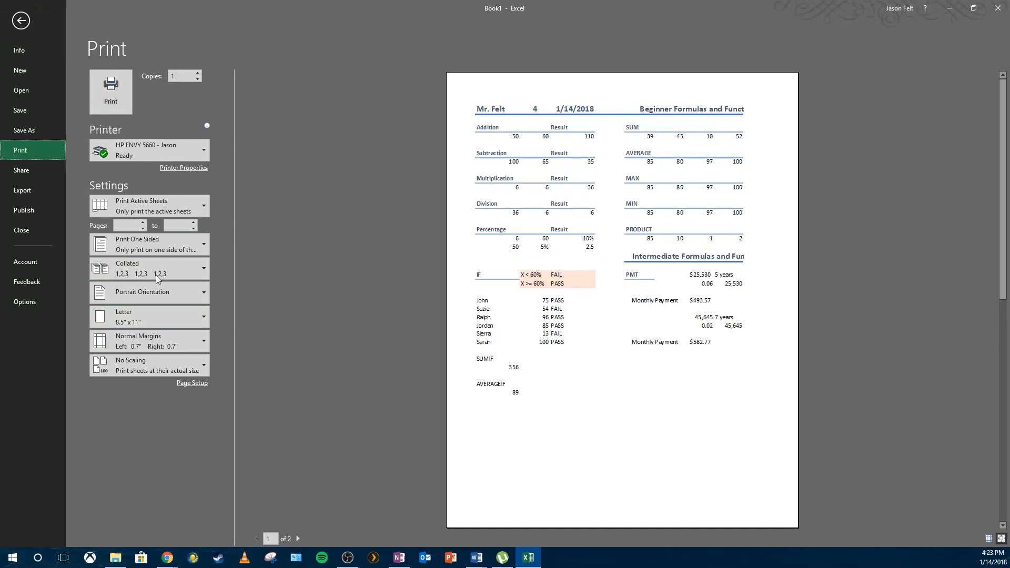
{"action": "left_click", "coordinate": [153, 368]}
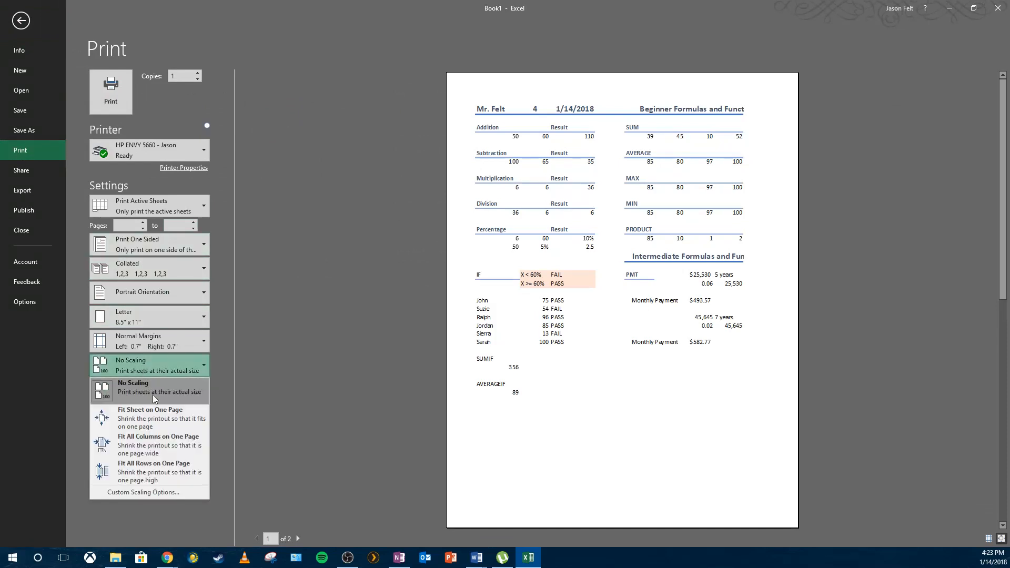
{"action": "left_click", "coordinate": [173, 418]}
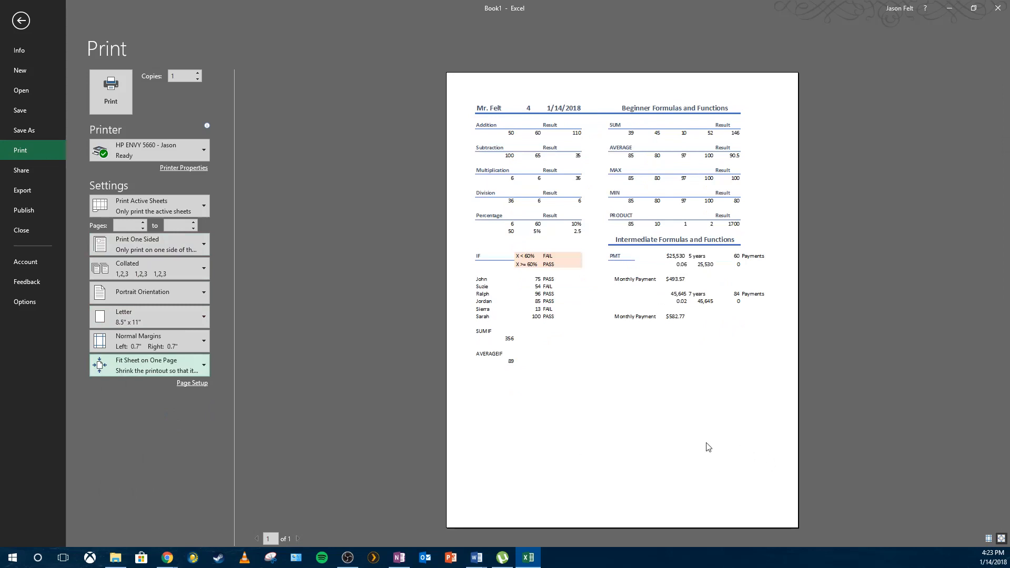
{"action": "left_click", "coordinate": [158, 151]}
{"action": "left_click", "coordinate": [157, 147]}
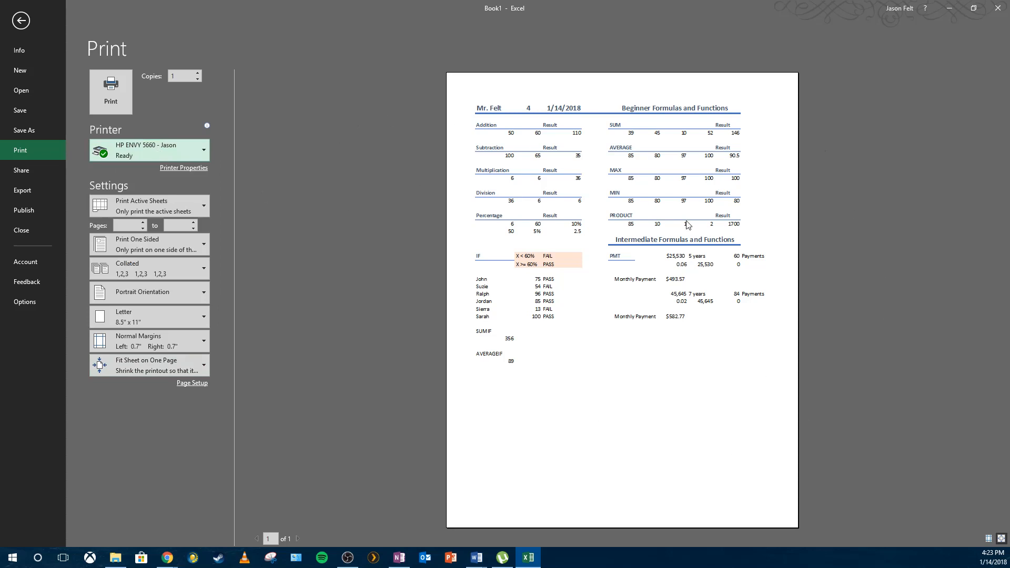
{"action": "left_click", "coordinate": [21, 20]}
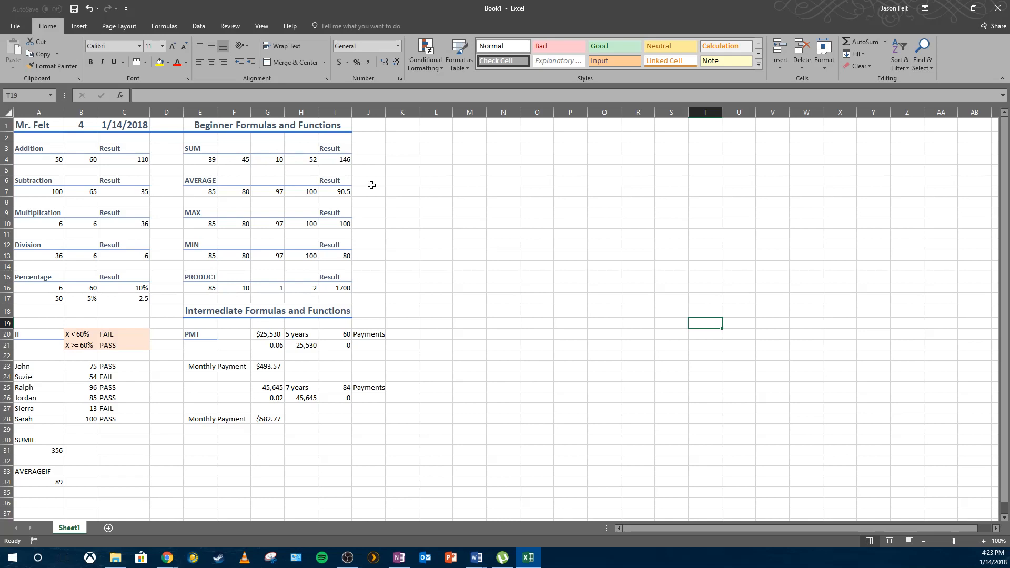
Inspect the formulas behind the SUM, AVERAGE and MAX result cells.
{"action": "left_click_drag", "start_coordinate": [211, 159], "coordinate": [318, 162]}
{"action": "left_click", "coordinate": [332, 164]}
{"action": "left_click", "coordinate": [333, 192]}
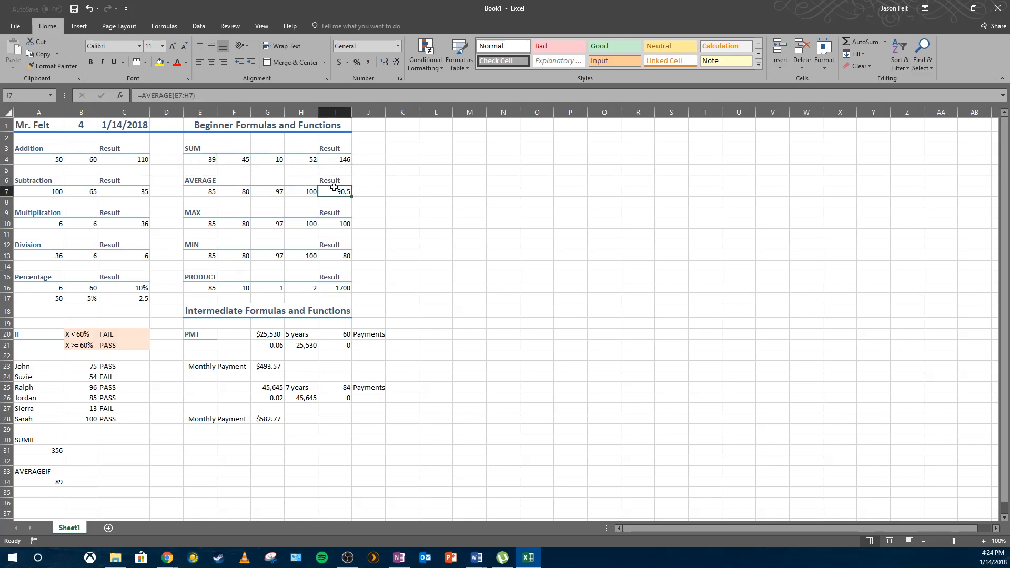
{"action": "left_click", "coordinate": [337, 220]}
{"action": "left_click", "coordinate": [392, 224]}
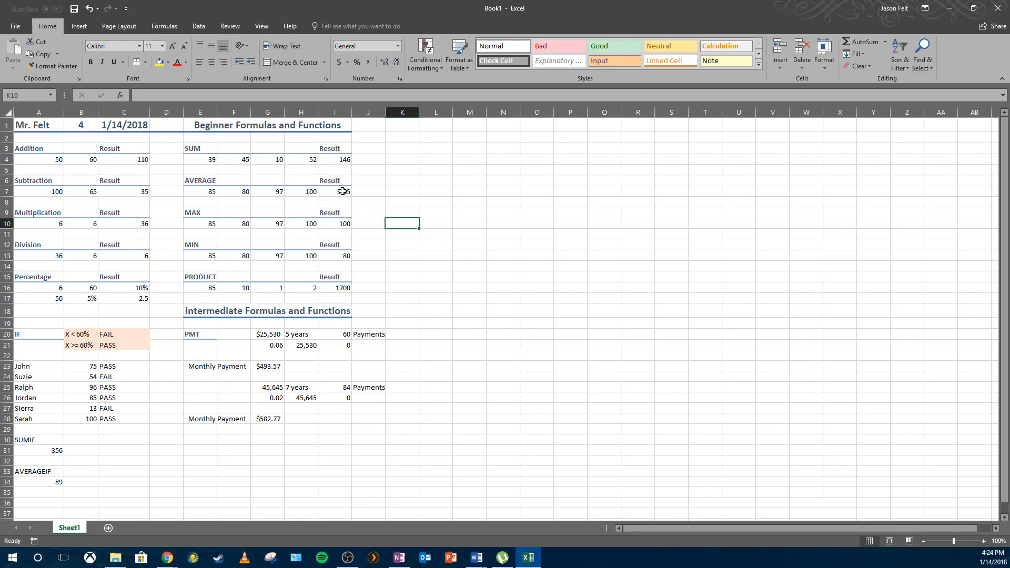
Turn on Show Formulas to display every formula on the sheet.
{"action": "left_click", "coordinate": [172, 30]}
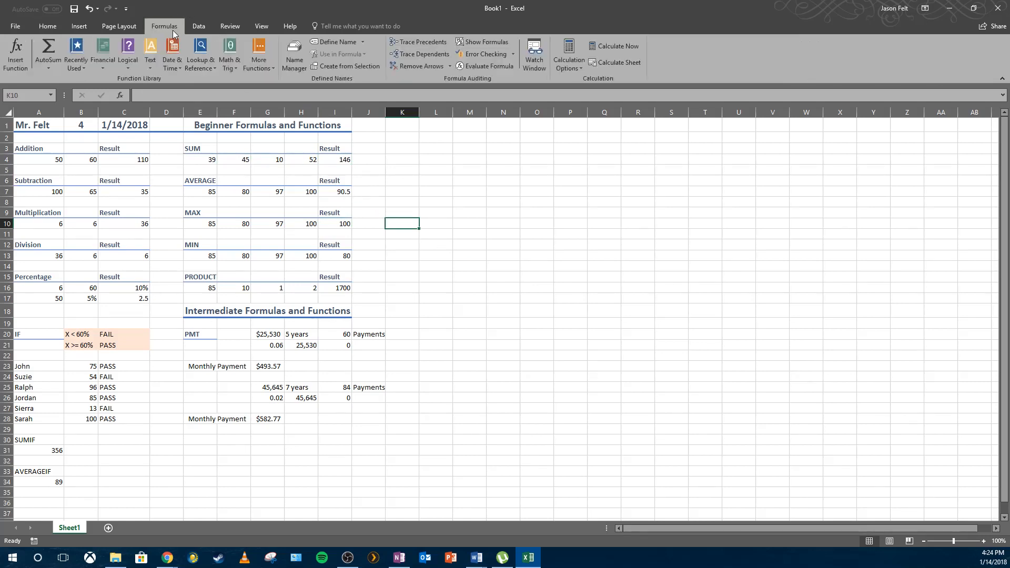
{"action": "left_click", "coordinate": [482, 43]}
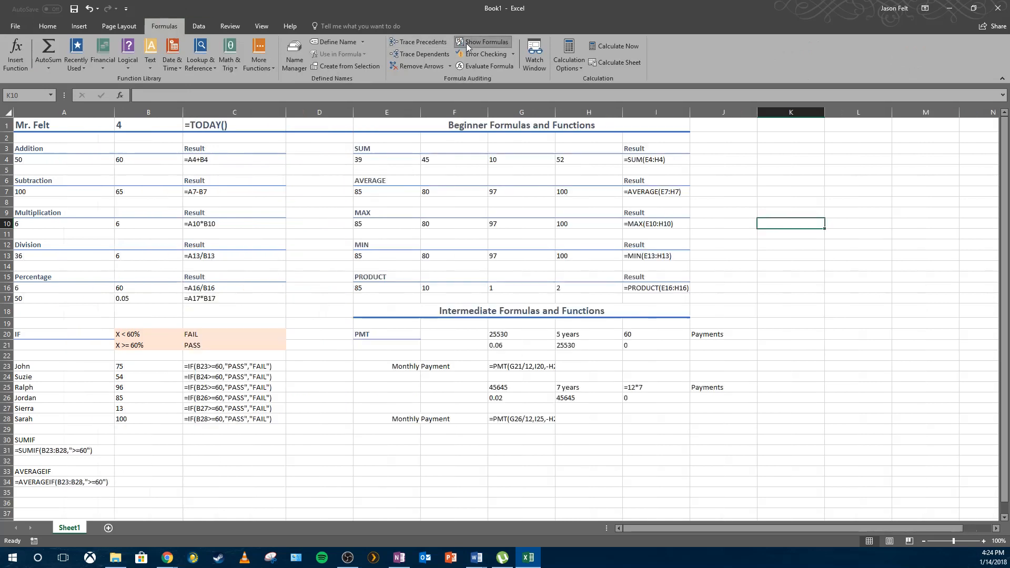
{"action": "left_click", "coordinate": [293, 234]}
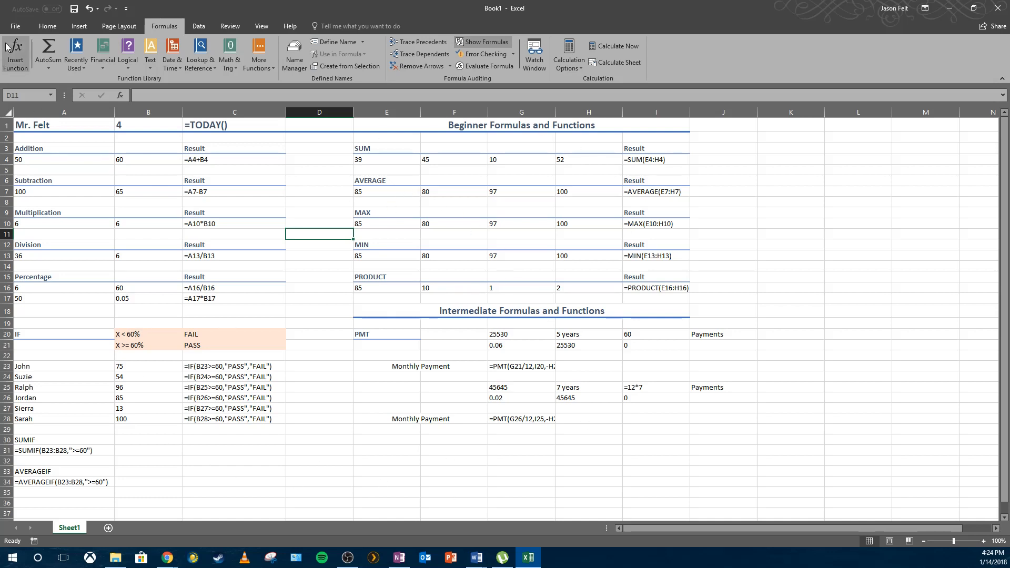
Set the print orientation to Landscape for the formula view in the print preview.
{"action": "left_click", "coordinate": [15, 26]}
{"action": "left_click", "coordinate": [21, 151]}
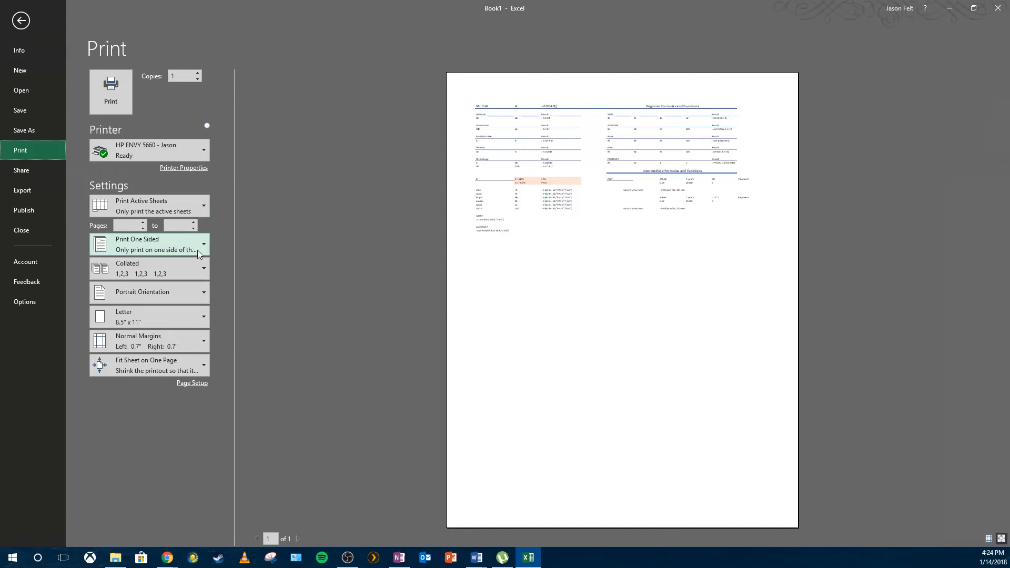
{"action": "left_click", "coordinate": [158, 292]}
{"action": "left_click", "coordinate": [159, 339]}
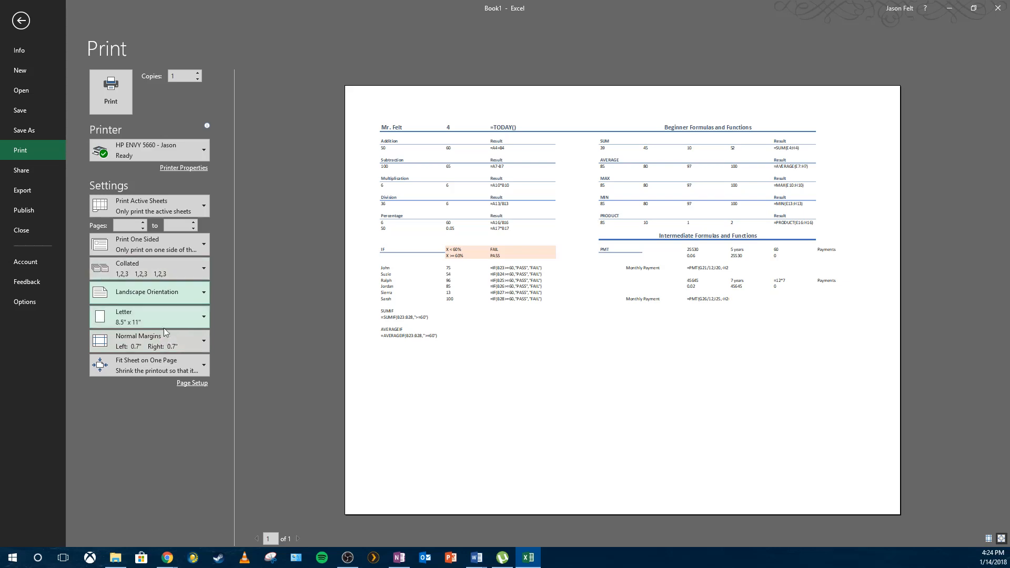
{"action": "double_click", "coordinate": [168, 360]}
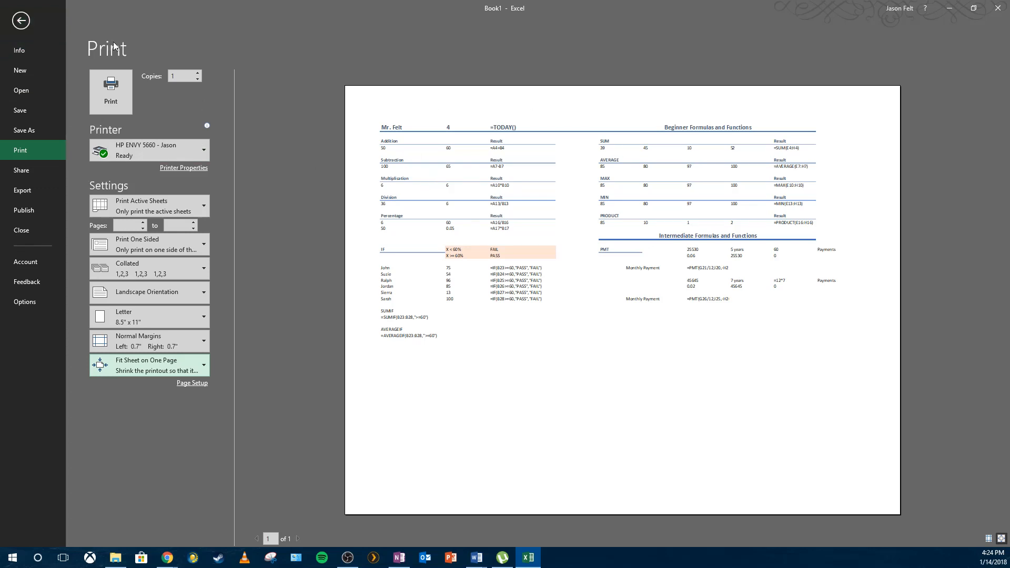
{"action": "left_click", "coordinate": [22, 21]}
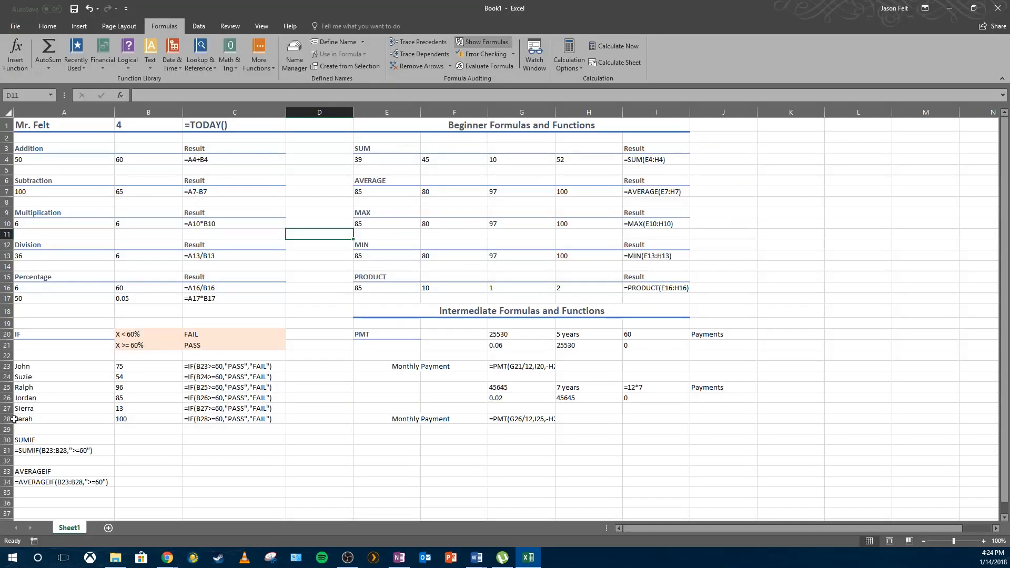